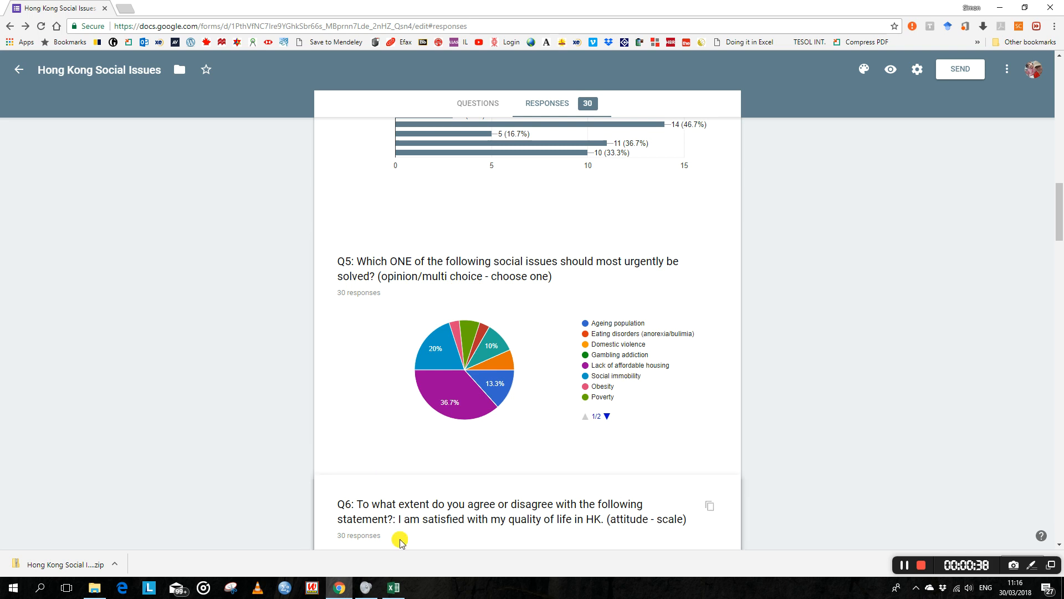
# Switch to the Hong Kong Social Issues workbook in Excel and review the Q1 gender and Q5 most urgent issue columns.
pyautogui.click(390, 591)
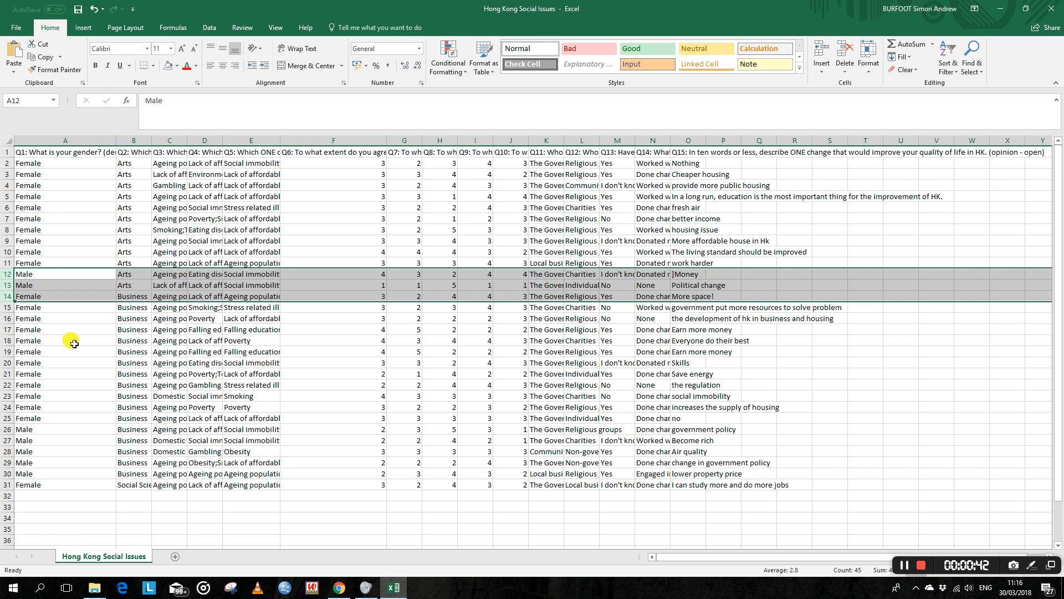
pyautogui.click(53, 160)
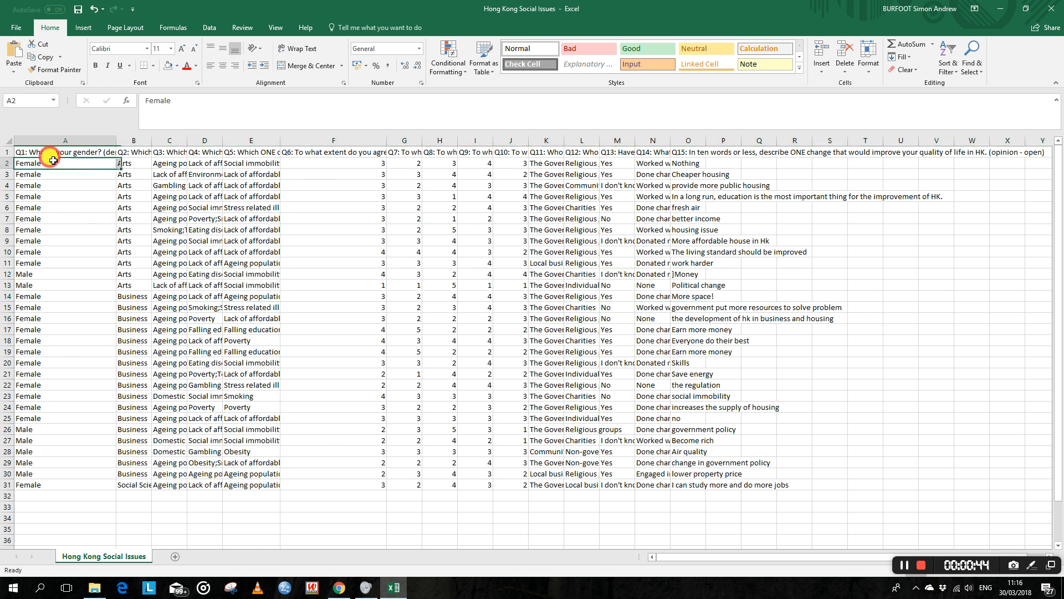
pyautogui.click(59, 153)
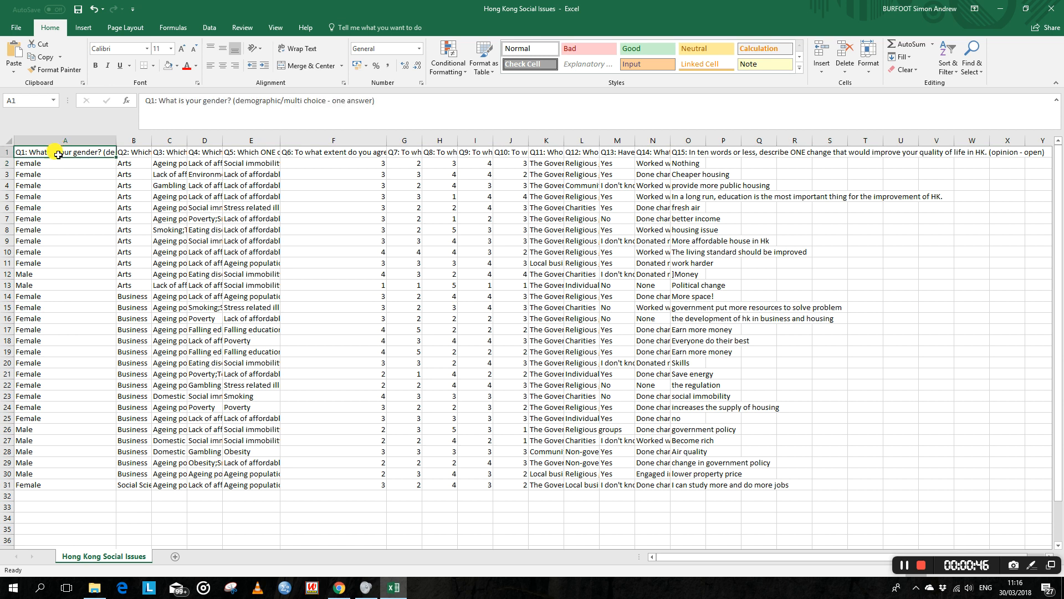
pyautogui.click(250, 155)
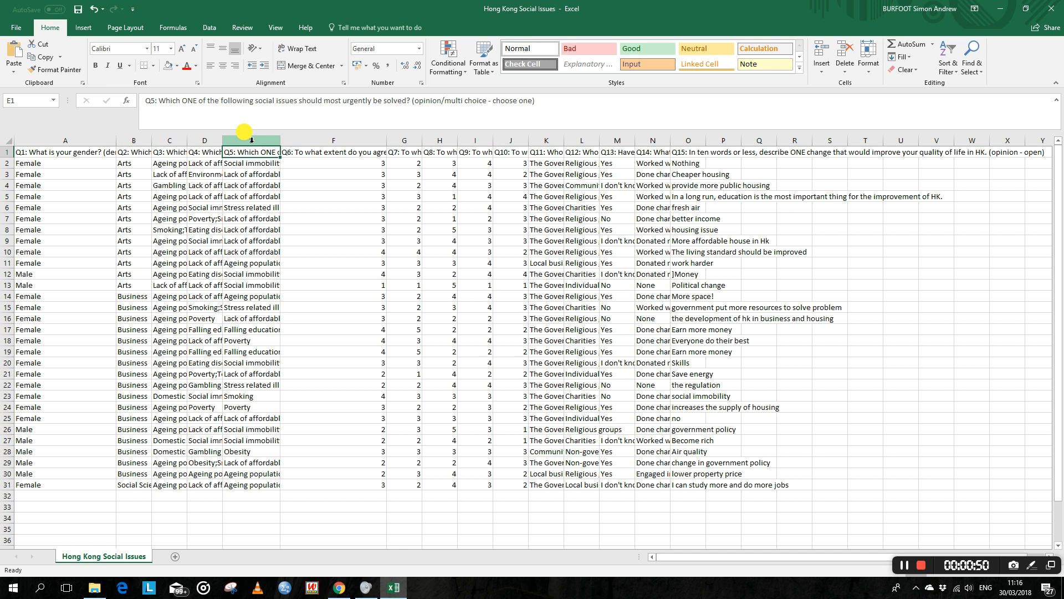
pyautogui.click(251, 141)
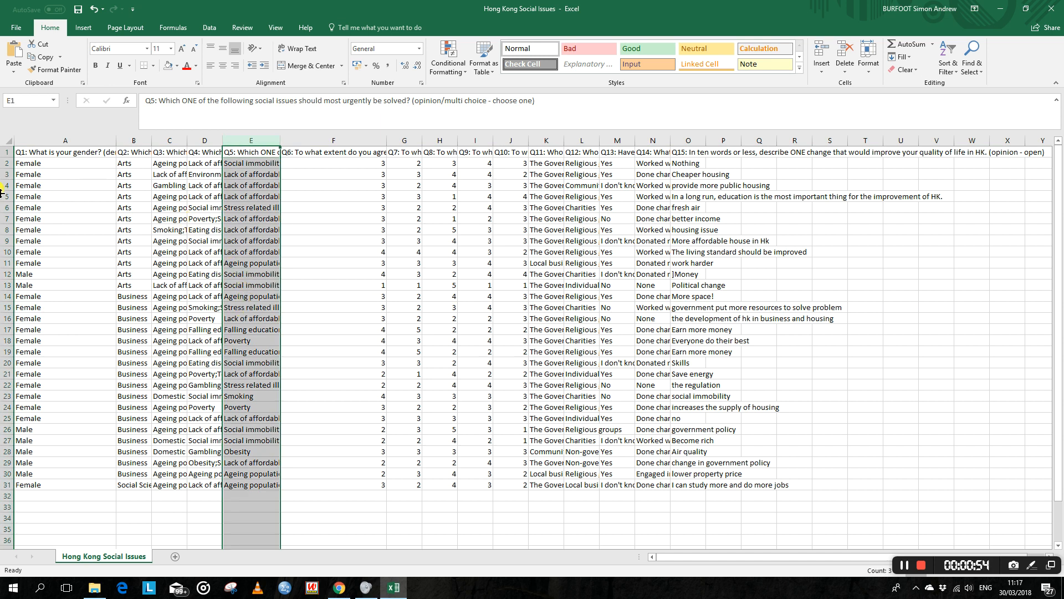
# Sort the survey responses by the Q1 gender column, on cell values from A to Z, with headers excluded.
pyautogui.click(39, 164)
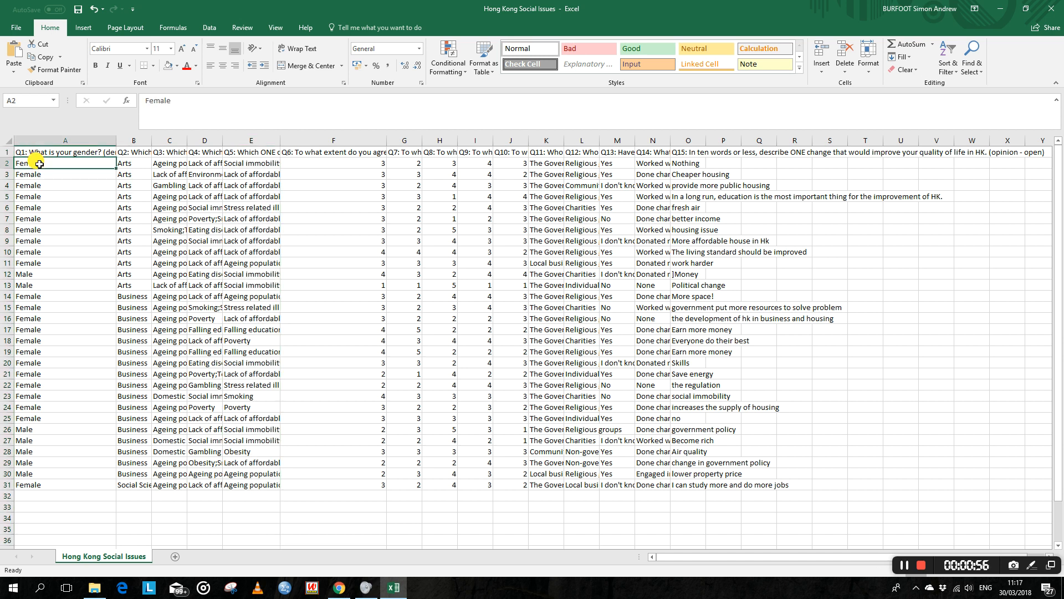
pyautogui.click(208, 29)
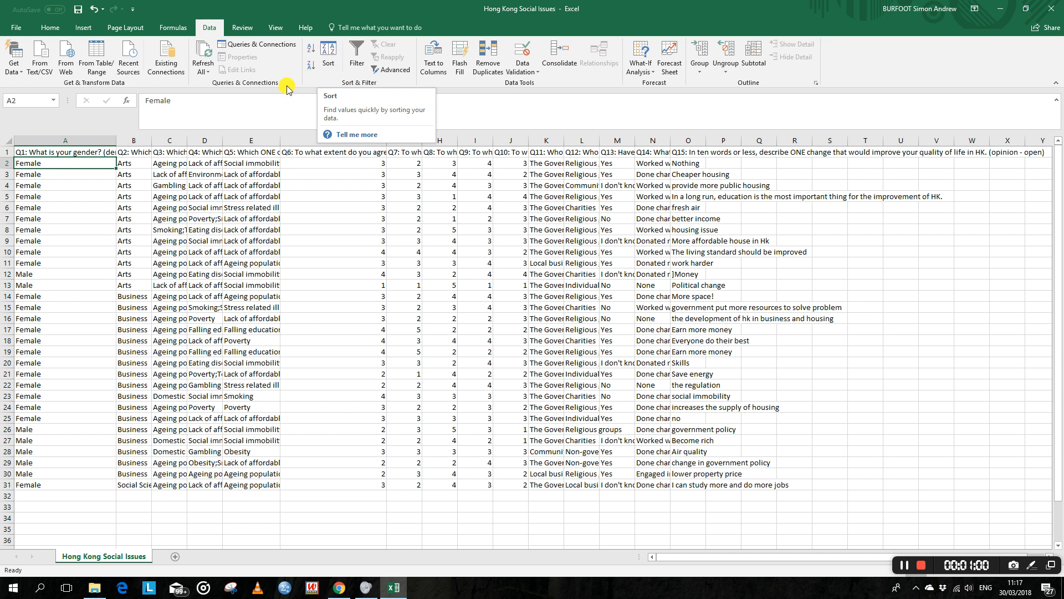
pyautogui.click(36, 151)
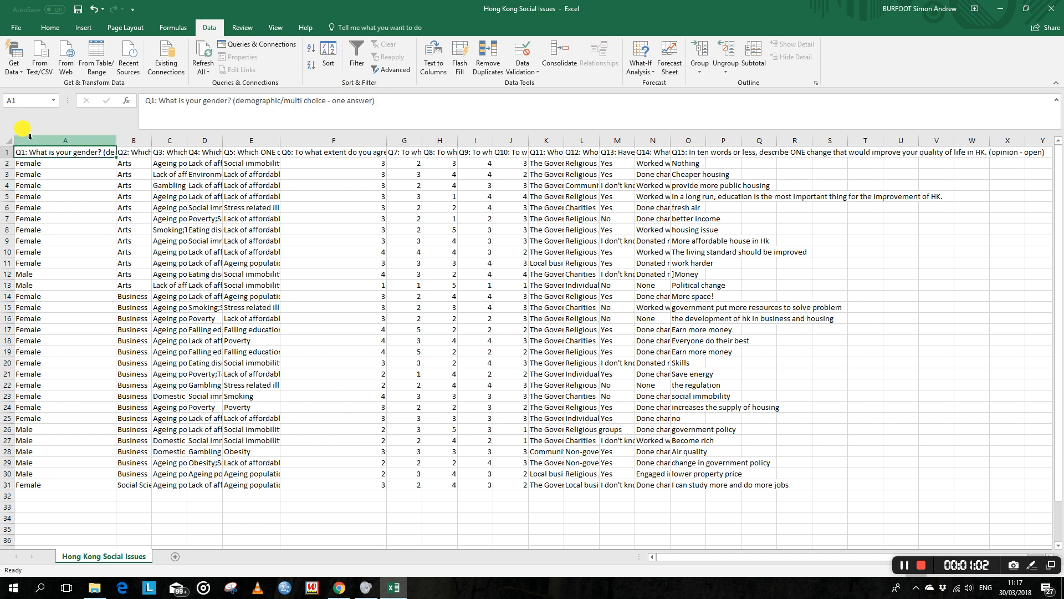
pyautogui.click(327, 54)
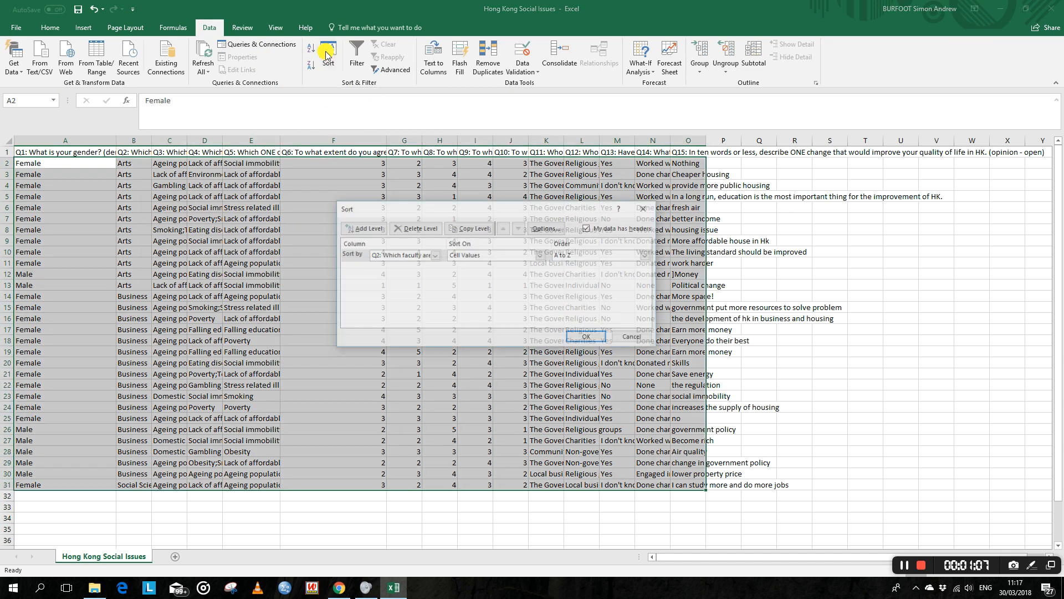
pyautogui.click(439, 255)
pyautogui.scroll(1, 438, 266)
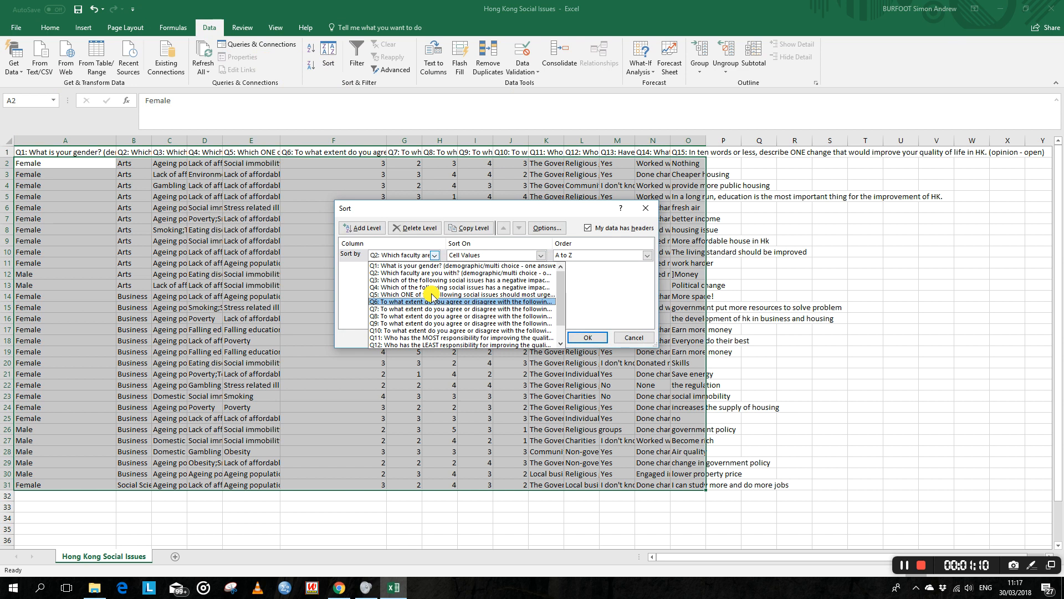
pyautogui.click(423, 266)
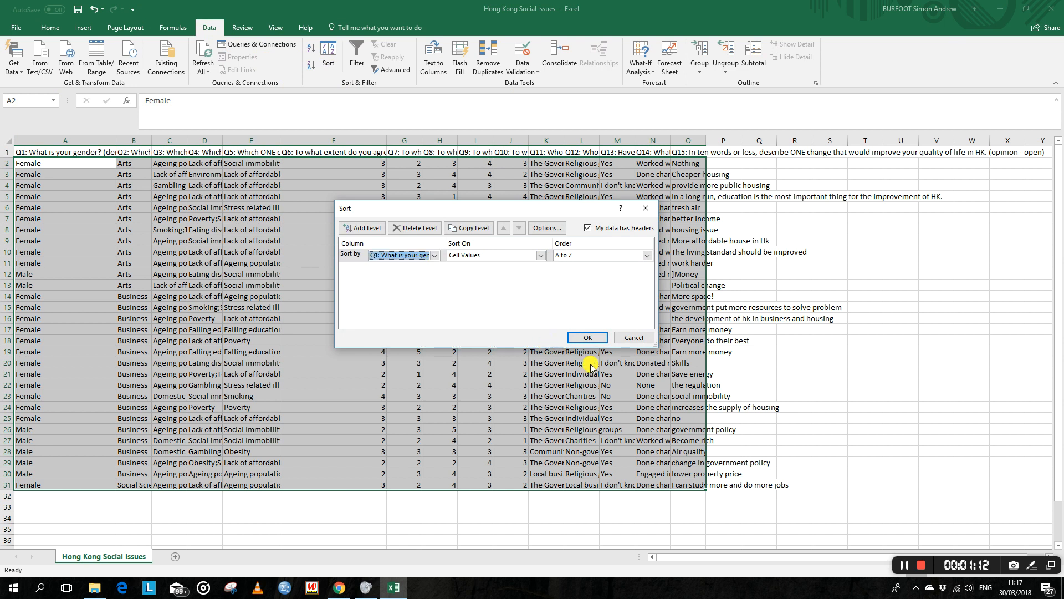
pyautogui.click(585, 336)
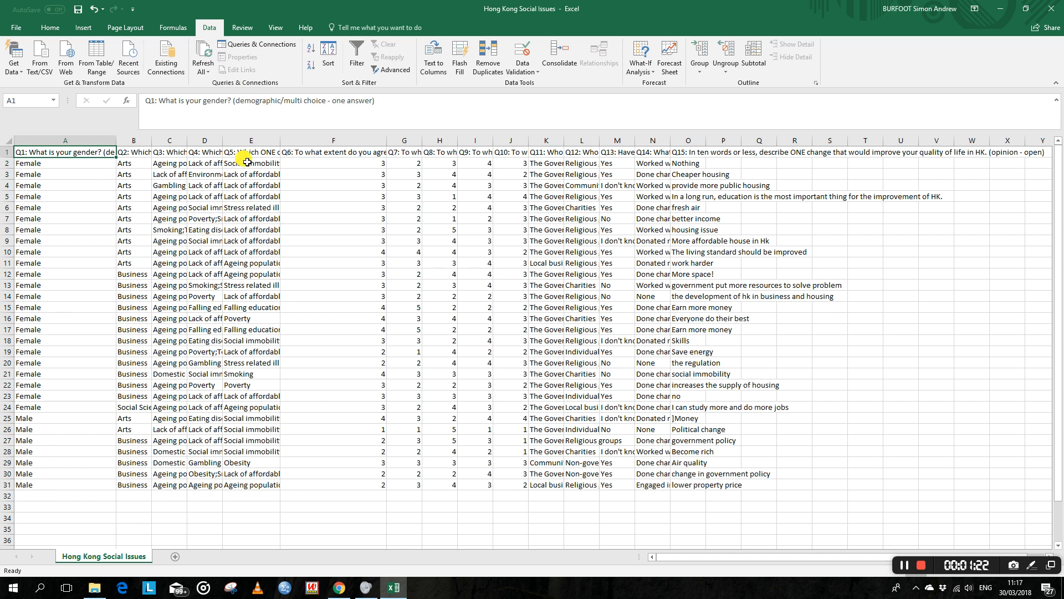
# Widen column E to fit the full Q5 question and its answers.
pyautogui.click(238, 418)
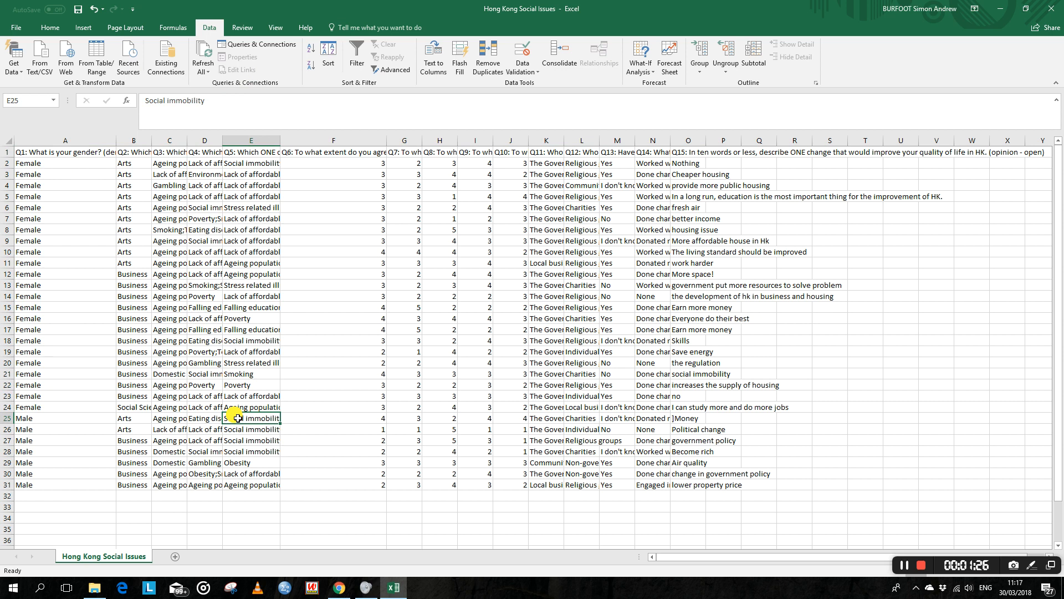
pyautogui.doubleClick(281, 140)
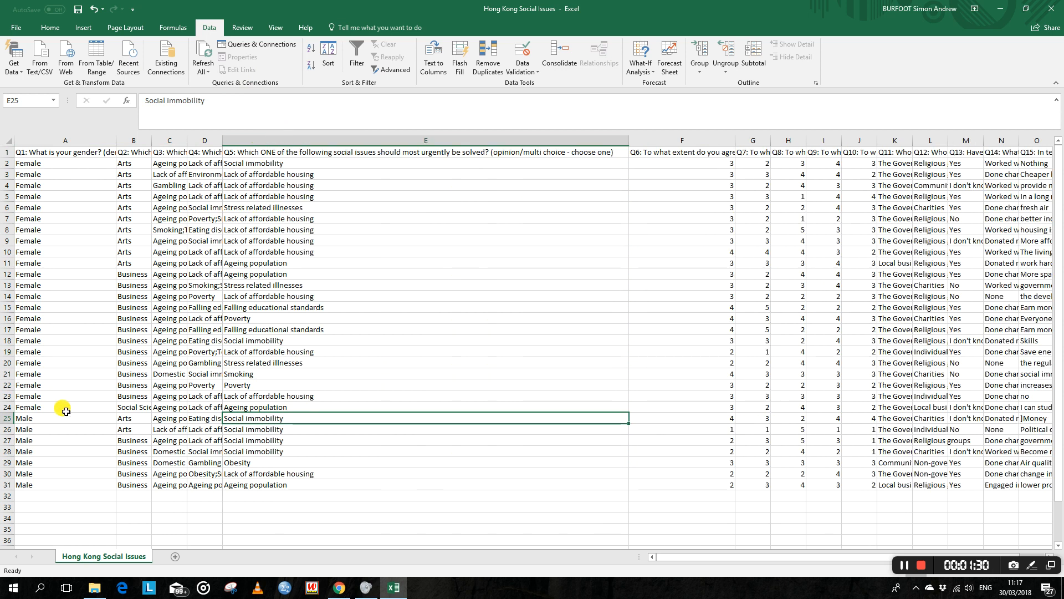
pyautogui.scroll(-1, 111, 399)
pyautogui.scroll(1, 109, 416)
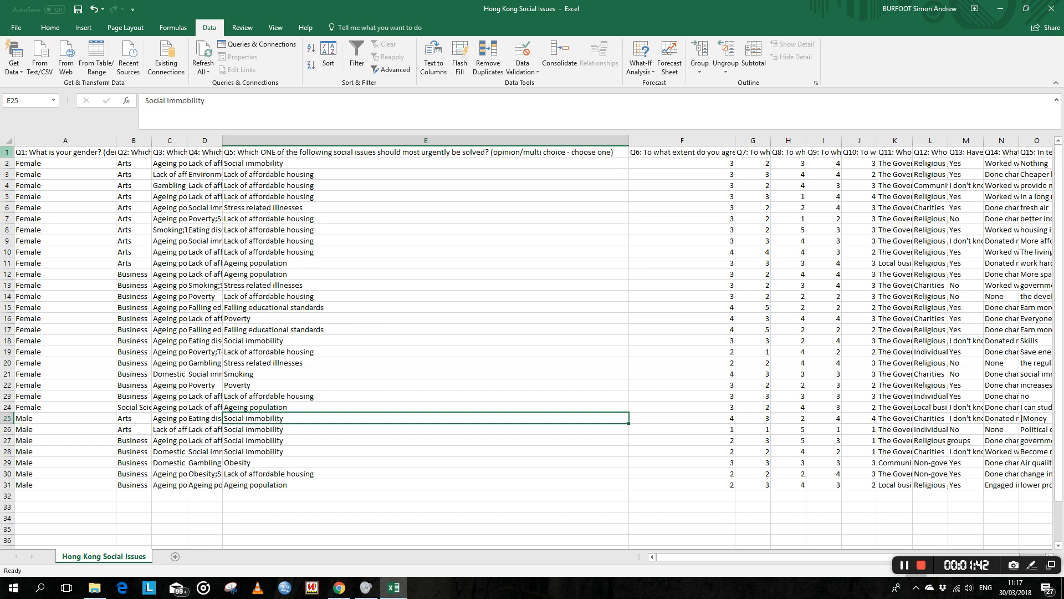
# Sort the responses by Q1 gender with Q5 most urgent issue as a second level, both A to Z on cell values.
pyautogui.click(44, 164)
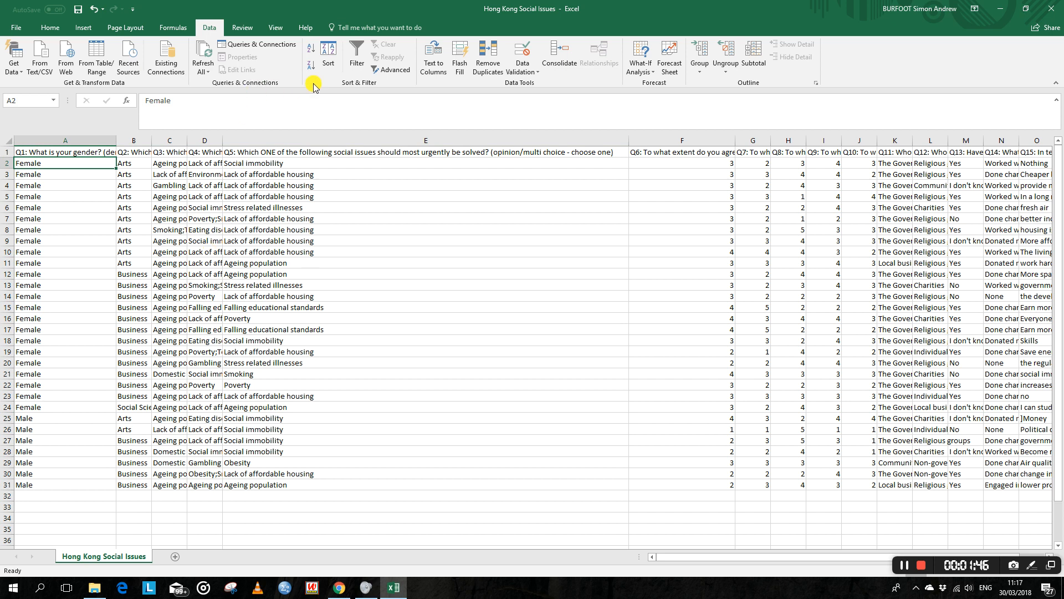
pyautogui.click(328, 56)
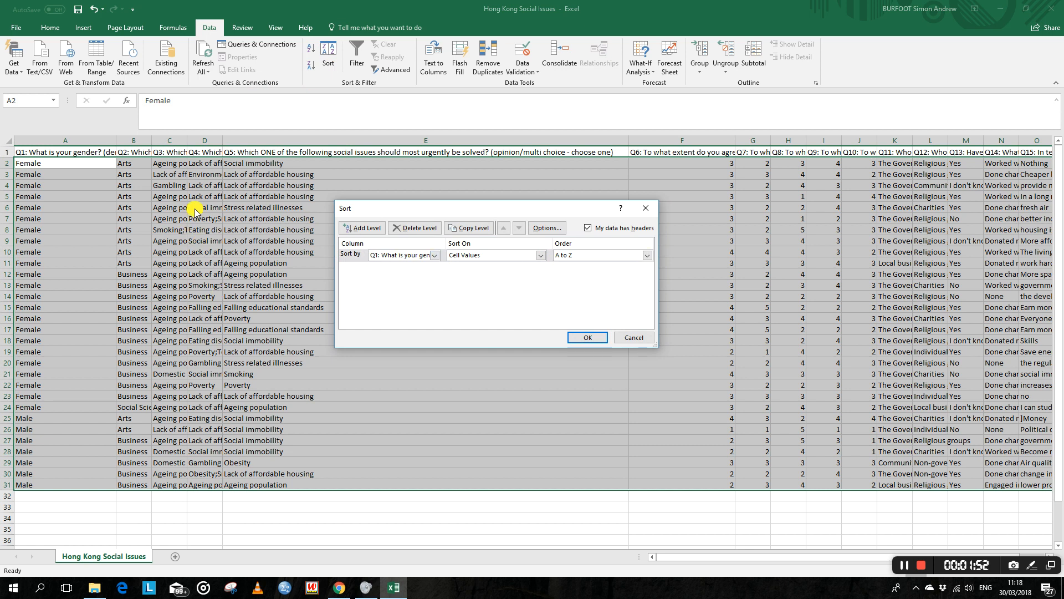
pyautogui.click(371, 229)
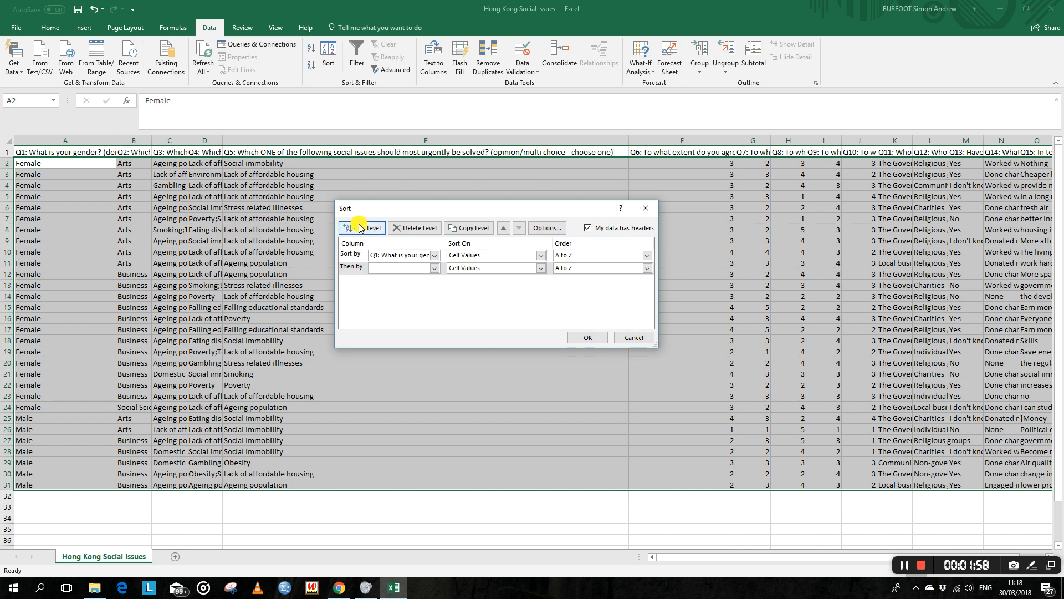
pyautogui.click(433, 268)
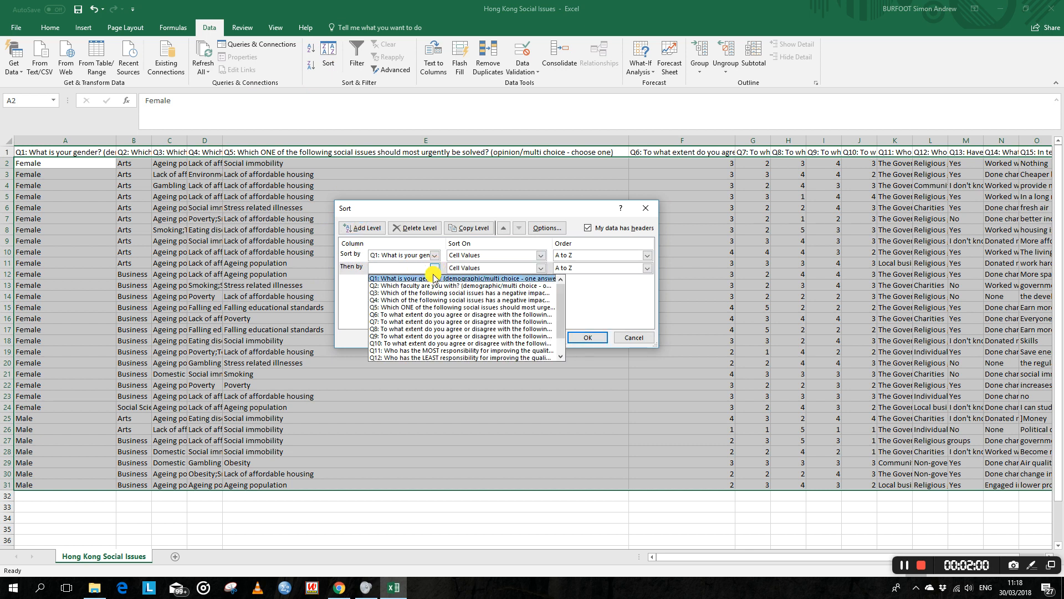
pyautogui.click(430, 307)
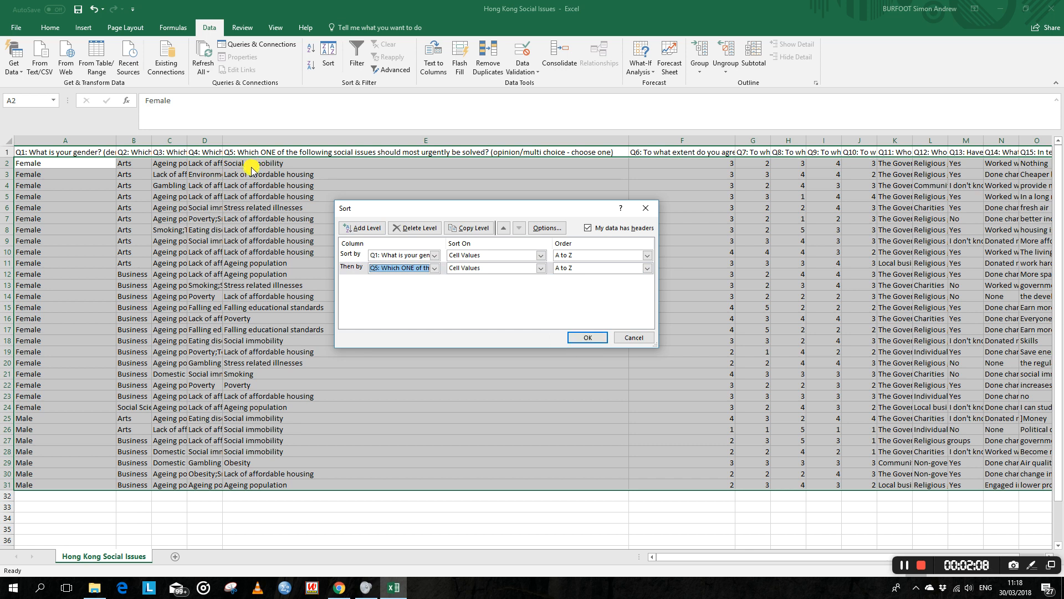
pyautogui.click(588, 338)
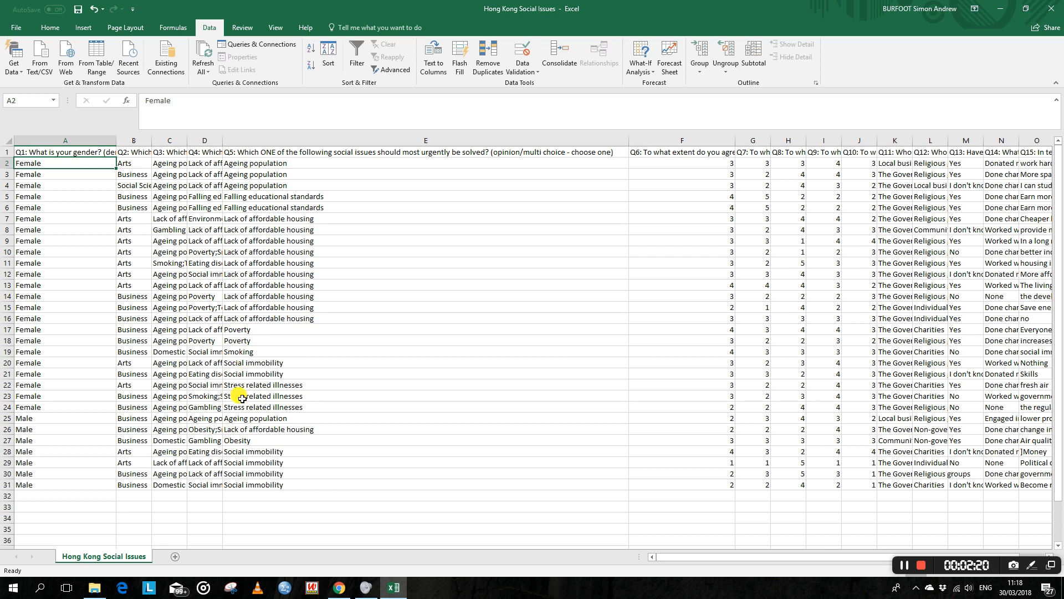
# Copy the Ageing population answer from E2 into cell E34 below the data.
pyautogui.click(236, 164)
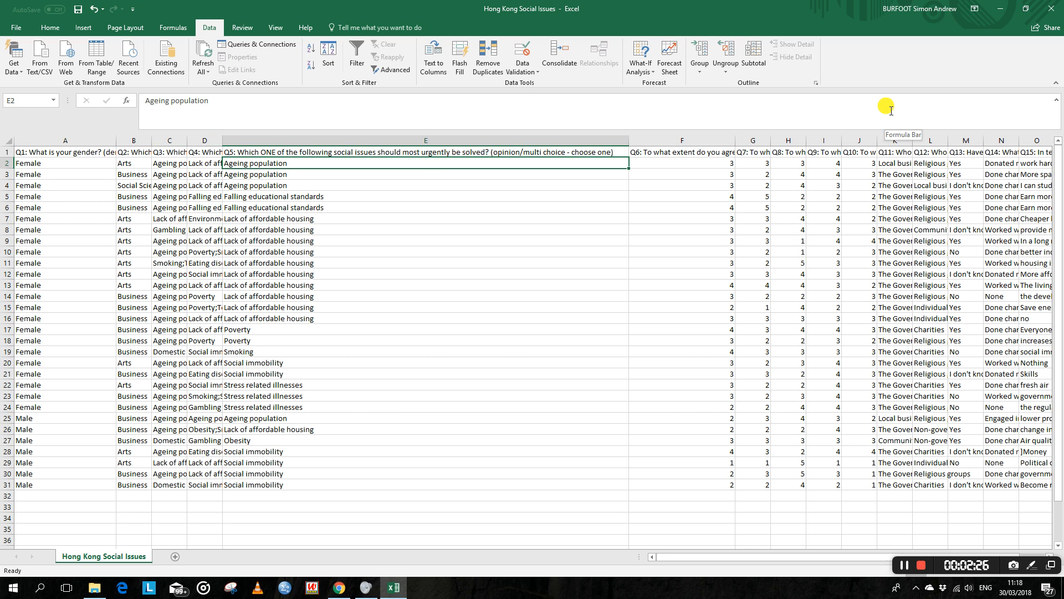
pyautogui.hotkey('ctrl', 'c')
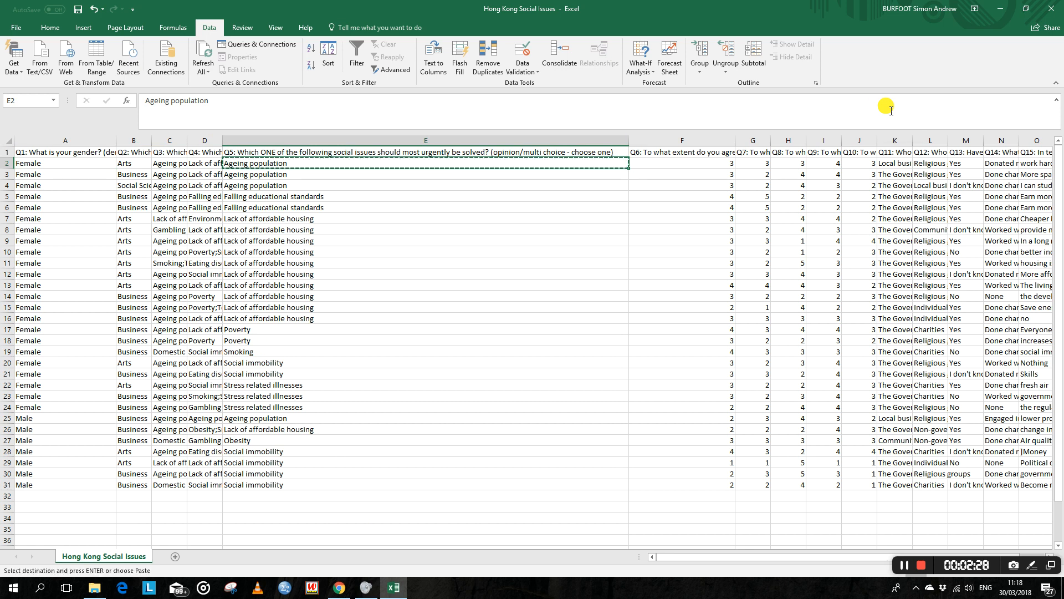
pyautogui.press('Down')
pyautogui.press('Down')
pyautogui.press('Down')
pyautogui.press('Down')
pyautogui.press('Down')
pyautogui.press('Down')
pyautogui.press('Down')
pyautogui.press('Down')
pyautogui.press('Down')
pyautogui.press('Down')
pyautogui.press('Down')
pyautogui.press('Down')
pyautogui.press('Down')
pyautogui.press('Down')
pyautogui.press('Down')
pyautogui.press('Down')
pyautogui.press('Down')
pyautogui.press('Down')
pyautogui.press('Down')
pyautogui.press('Down')
pyautogui.press('Down')
pyautogui.press('Down')
pyautogui.press('Down')
pyautogui.press('Down')
pyautogui.press('Down')
pyautogui.press('Down')
pyautogui.press('Down')
pyautogui.press('Down')
pyautogui.press('Down')
pyautogui.press('Down')
pyautogui.press('Down')
pyautogui.press('Down')
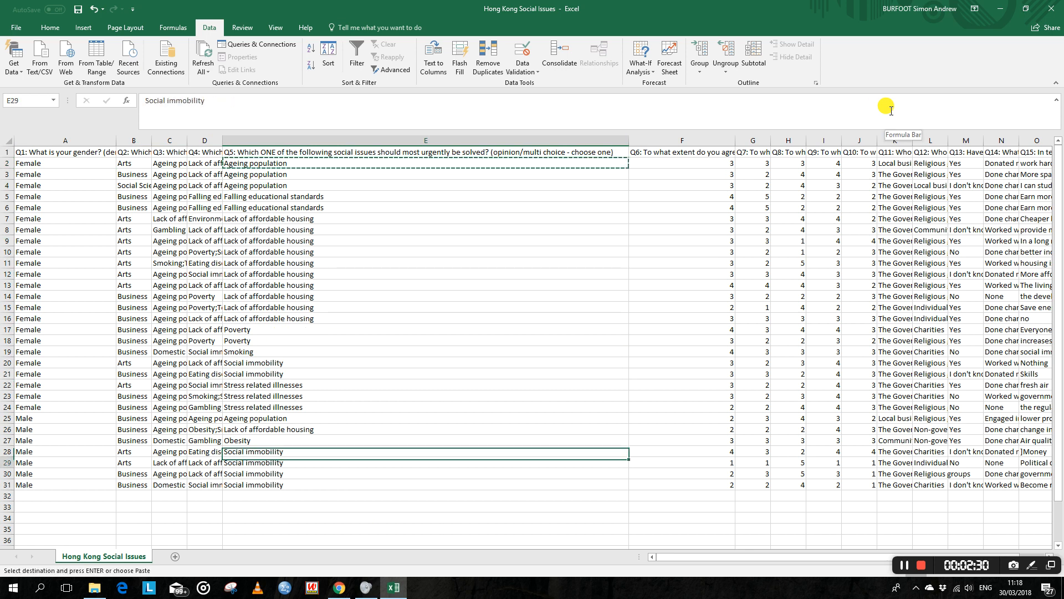
pyautogui.press('Return')
# Copy the Falling educational standards answer from E5 into cell E35, under the first category label.
pyautogui.press('Up')
pyautogui.press('Up')
pyautogui.press('Up')
pyautogui.press('Up')
pyautogui.press('Up')
pyautogui.press('Up')
pyautogui.press('Up')
pyautogui.press('Up')
pyautogui.press('Up')
pyautogui.press('Up')
pyautogui.press('Up')
pyautogui.press('Up')
pyautogui.press('Up')
pyautogui.press('Up')
pyautogui.press('Up')
pyautogui.press('Up')
pyautogui.press('Up')
pyautogui.press('Up')
pyautogui.press('Up')
pyautogui.press('Up')
pyautogui.press('Up')
pyautogui.press('Up')
pyautogui.press('Up')
pyautogui.press('Up')
pyautogui.press('Up')
pyautogui.press('Up')
pyautogui.press('Up')
pyautogui.press('Up')
pyautogui.press('Up')
pyautogui.press('Up')
pyautogui.press('Up')
pyautogui.press('Down')
pyautogui.press('Down')
pyautogui.hotkey('ctrl', 'c')
pyautogui.press('Down')
pyautogui.press('Down')
pyautogui.press('Down')
pyautogui.press('Down')
pyautogui.press('Down')
pyautogui.press('Down')
pyautogui.press('Down')
pyautogui.press('Down')
pyautogui.press('Down')
pyautogui.press('Down')
pyautogui.press('Down')
pyautogui.press('Down')
pyautogui.press('Down')
pyautogui.press('Down')
pyautogui.press('Down')
pyautogui.press('Down')
pyautogui.press('Down')
pyautogui.press('Down')
pyautogui.press('Down')
pyautogui.press('Down')
pyautogui.press('Down')
pyautogui.press('Down')
pyautogui.press('Down')
pyautogui.press('Down')
pyautogui.press('Down')
pyautogui.press('Down')
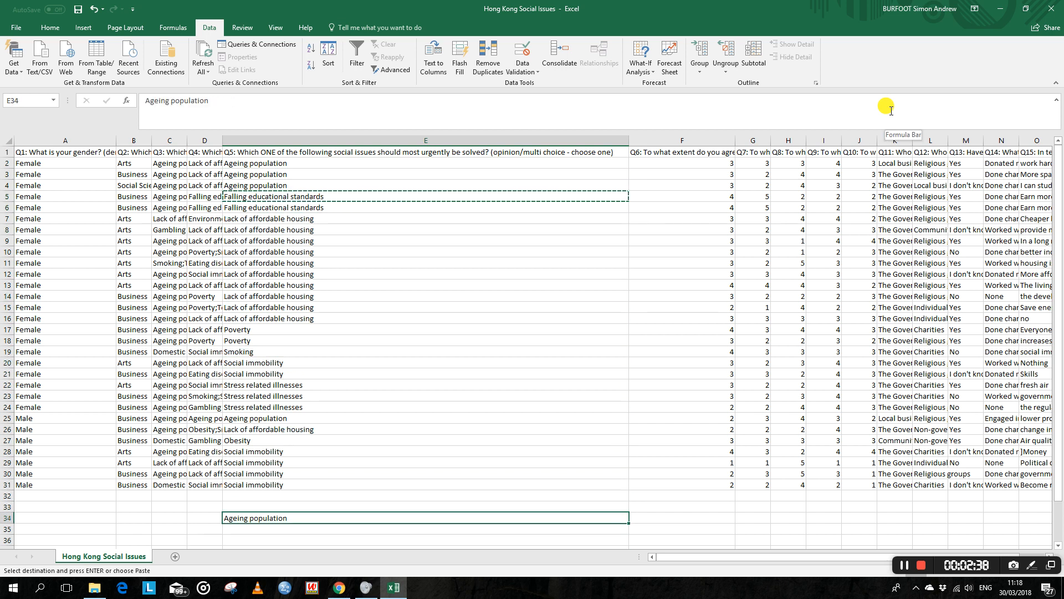
pyautogui.press('Return')
# Copy a Lack of affordable housing answer from column E into cell E36, extending the category list.
pyautogui.press('Up')
pyautogui.press('Up')
pyautogui.press('Up')
pyautogui.press('Up')
pyautogui.press('Up')
pyautogui.press('Up')
pyautogui.press('Up')
pyautogui.press('Up')
pyautogui.press('Up')
pyautogui.press('Up')
pyautogui.press('Up')
pyautogui.press('Up')
pyautogui.press('Up')
pyautogui.press('Up')
pyautogui.press('Up')
pyautogui.press('Up')
pyautogui.press('Up')
pyautogui.press('Up')
pyautogui.press('Up')
pyautogui.press('Up')
pyautogui.press('Up')
pyautogui.press('Up')
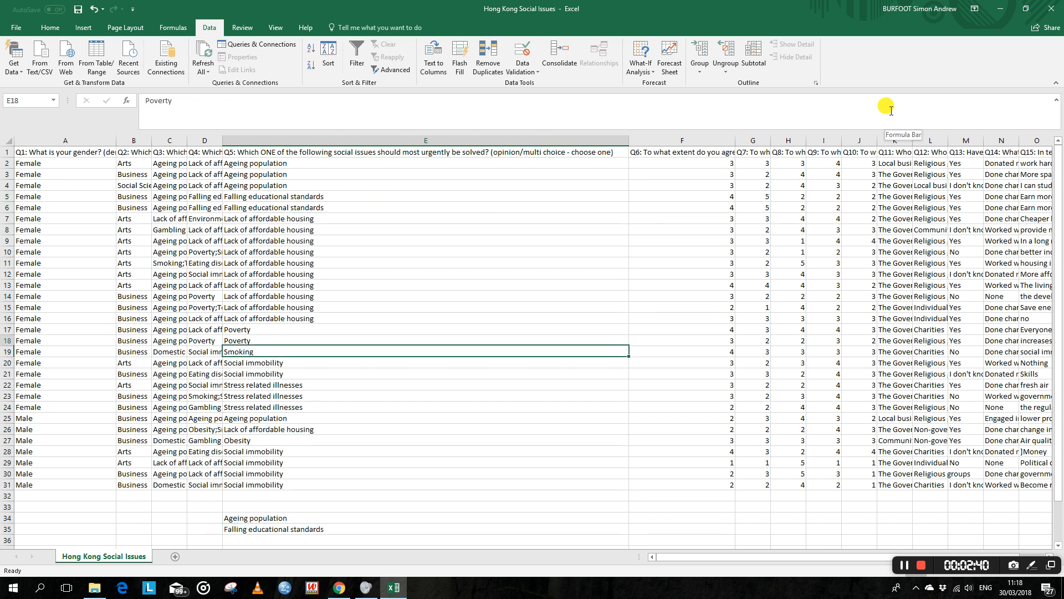
pyautogui.hotkey('ctrl', 'c')
pyautogui.press('Down')
pyautogui.press('Down')
pyautogui.press('Down')
pyautogui.press('Down')
pyautogui.press('Down')
pyautogui.press('Down')
pyautogui.press('Down')
pyautogui.press('Down')
pyautogui.press('Down')
pyautogui.press('Down')
pyautogui.press('Down')
pyautogui.press('Down')
pyautogui.press('Down')
pyautogui.press('Down')
pyautogui.press('Down')
pyautogui.press('Down')
pyautogui.press('Down')
pyautogui.press('Down')
pyautogui.press('Down')
pyautogui.press('Down')
pyautogui.press('Down')
pyautogui.press('Down')
pyautogui.press('Down')
pyautogui.press('Down')
pyautogui.press('Down')
pyautogui.press('Down')
pyautogui.press('Down')
pyautogui.press('Down')
pyautogui.press('Return')
# Copy the Poverty answer from E17 into cell E37, under the Lack of affordable housing label.
pyautogui.press('Up')
pyautogui.press('Up')
pyautogui.press('Up')
pyautogui.press('Up')
pyautogui.press('Up')
pyautogui.press('Up')
pyautogui.press('Up')
pyautogui.press('Up')
pyautogui.press('Up')
pyautogui.press('Up')
pyautogui.press('Up')
pyautogui.press('Up')
pyautogui.press('Up')
pyautogui.press('Up')
pyautogui.press('Up')
pyautogui.press('Up')
pyautogui.press('Up')
pyautogui.press('Up')
pyautogui.press('Up')
pyautogui.press('Up')
pyautogui.press('Up')
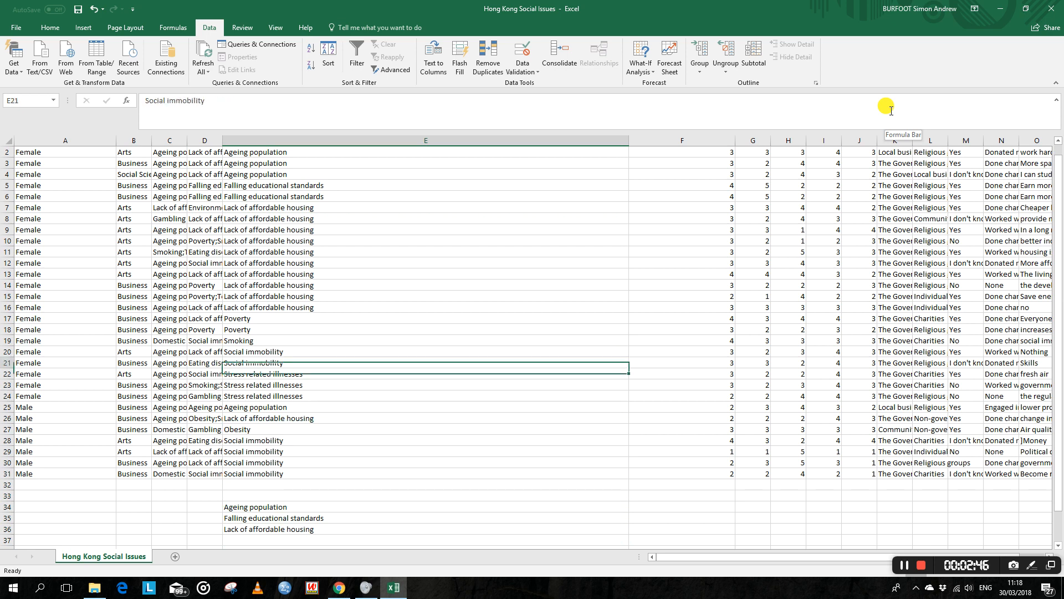
pyautogui.press('Down')
pyautogui.press('Down')
pyautogui.press('Down')
pyautogui.press('Down')
pyautogui.press('Down')
pyautogui.press('Down')
pyautogui.press('Down')
pyautogui.press('Down')
pyautogui.press('Down')
pyautogui.press('Down')
pyautogui.press('Up')
pyautogui.press('Up')
pyautogui.hotkey('ctrl', 'c')
pyautogui.press('Down')
pyautogui.press('Down')
pyautogui.press('Down')
pyautogui.press('Down')
pyautogui.press('Down')
pyautogui.press('Down')
pyautogui.press('Down')
pyautogui.press('Down')
pyautogui.press('Down')
pyautogui.press('Down')
pyautogui.press('Down')
pyautogui.press('Down')
pyautogui.press('Down')
pyautogui.press('Down')
pyautogui.press('Down')
pyautogui.press('Down')
pyautogui.press('Down')
pyautogui.press('Down')
pyautogui.press('Down')
pyautogui.press('Down')
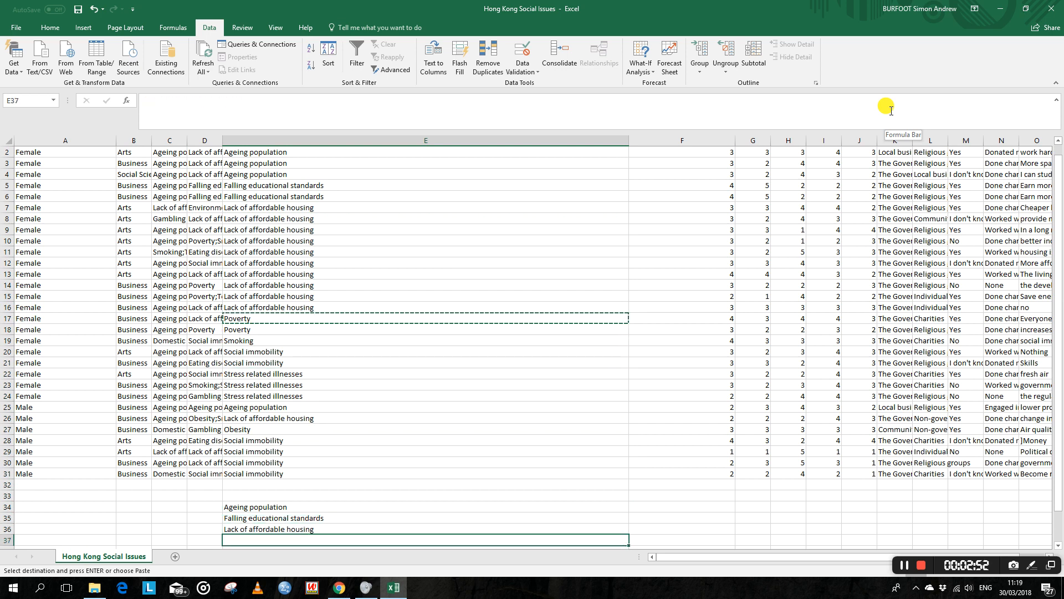
pyautogui.press('Return')
# Copy the Smoking answer from E19 into cell E38, under the Poverty label.
pyautogui.press('Up')
pyautogui.press('Up')
pyautogui.press('Up')
pyautogui.press('Up')
pyautogui.press('Up')
pyautogui.press('Up')
pyautogui.press('Up')
pyautogui.press('Up')
pyautogui.press('Up')
pyautogui.press('Up')
pyautogui.press('Up')
pyautogui.press('Up')
pyautogui.press('Up')
pyautogui.press('Up')
pyautogui.press('Up')
pyautogui.press('Up')
pyautogui.press('Up')
pyautogui.press('Up')
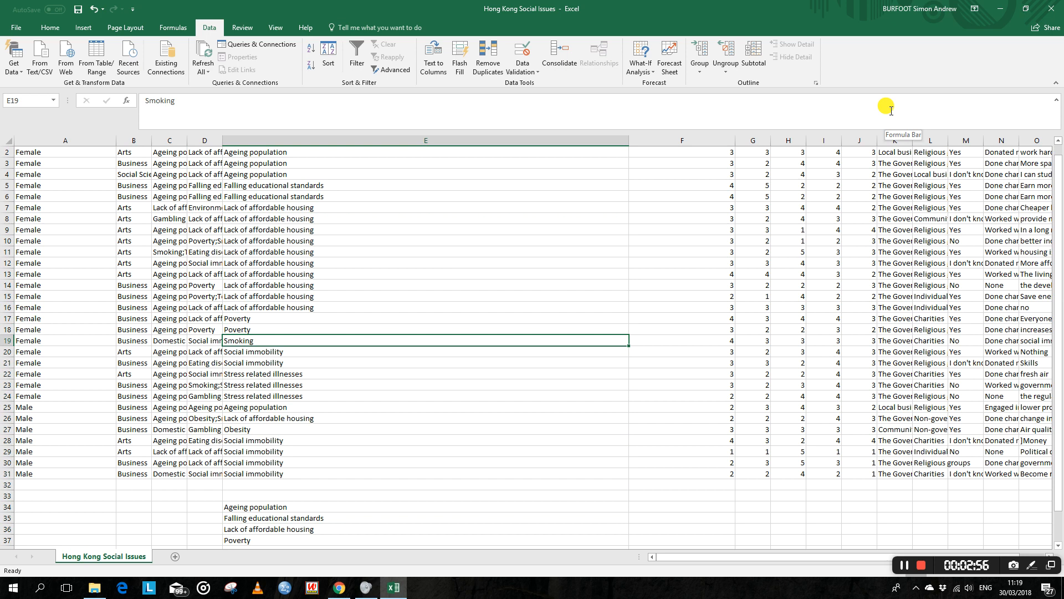
pyautogui.hotkey('ctrl', 'c')
pyautogui.press('Down')
pyautogui.press('Down')
pyautogui.press('Down')
pyautogui.press('Down')
pyautogui.press('Down')
pyautogui.press('Down')
pyautogui.press('Down')
pyautogui.press('Down')
pyautogui.press('Down')
pyautogui.press('Down')
pyautogui.press('Down')
pyautogui.press('Down')
pyautogui.press('Down')
pyautogui.press('Down')
pyautogui.press('Down')
pyautogui.press('Down')
pyautogui.press('Down')
pyautogui.press('Down')
pyautogui.press('Down')
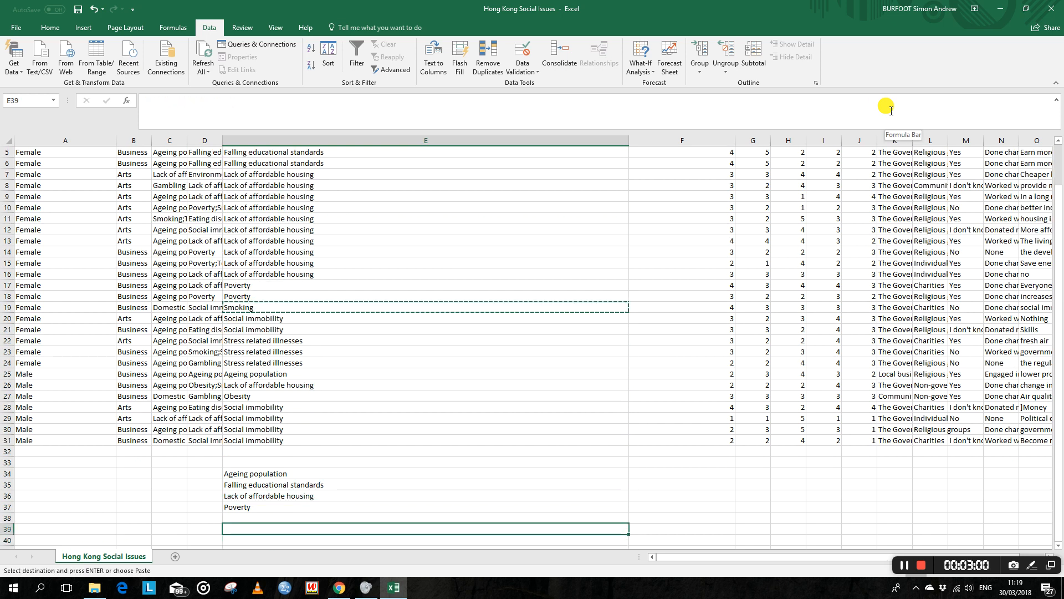
pyautogui.press('Return')
# Copy the Social immobility answer from E20 into cell E39, under the Smoking label.
pyautogui.press('Up')
pyautogui.press('Up')
pyautogui.press('Up')
pyautogui.press('Up')
pyautogui.press('Up')
pyautogui.press('Up')
pyautogui.press('Up')
pyautogui.press('Up')
pyautogui.press('Up')
pyautogui.press('Up')
pyautogui.press('Up')
pyautogui.press('Up')
pyautogui.press('Up')
pyautogui.press('Up')
pyautogui.press('Up')
pyautogui.press('Up')
pyautogui.press('Up')
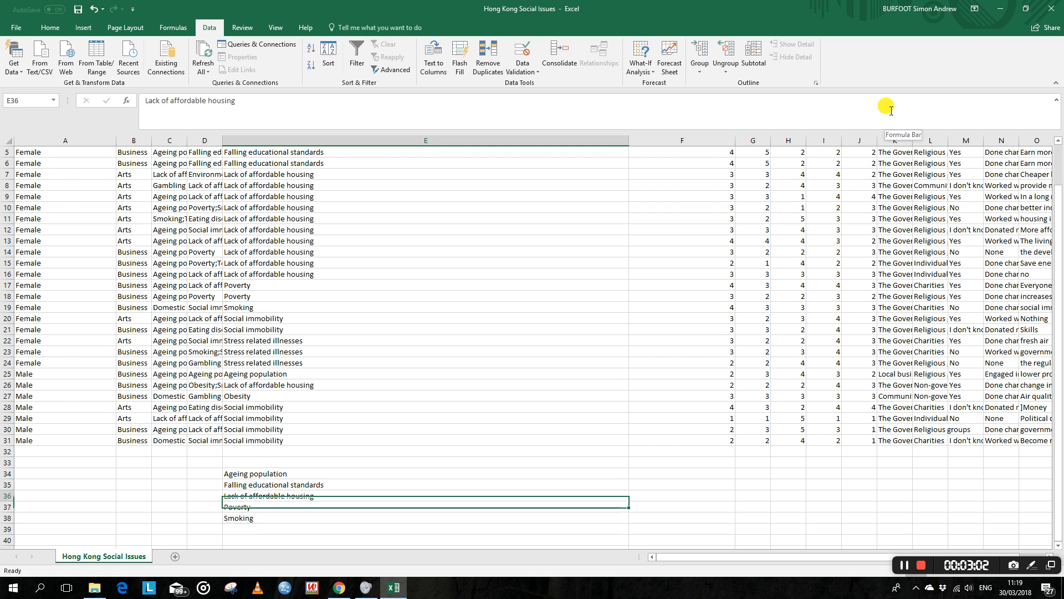
pyautogui.press('Up')
pyautogui.hotkey('ctrl', 'c')
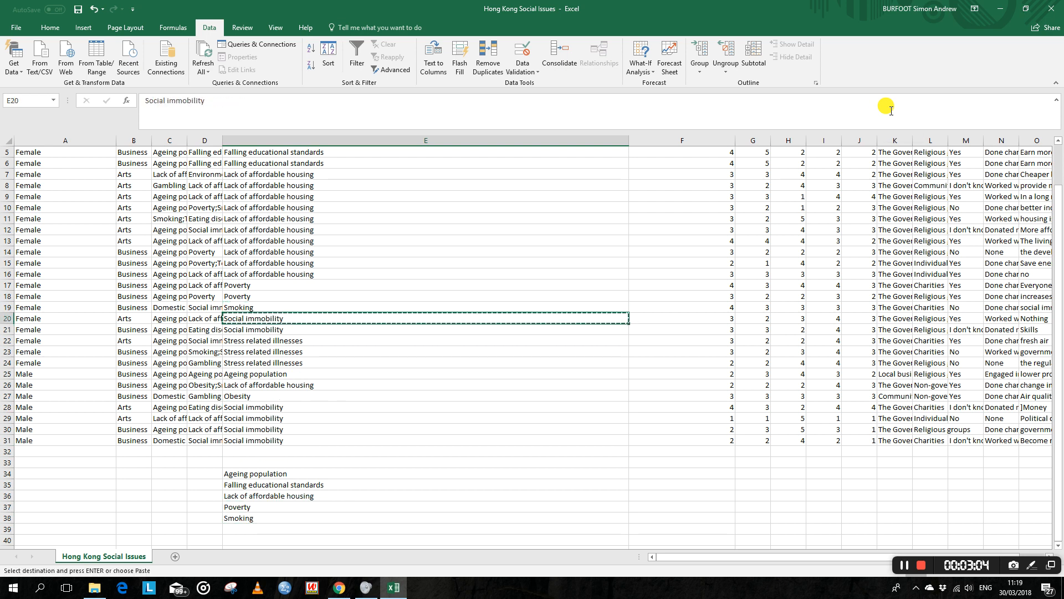
pyautogui.press('Down')
pyautogui.press('Down')
pyautogui.press('Down')
pyautogui.press('Down')
pyautogui.press('Down')
pyautogui.press('Down')
pyautogui.press('Down')
pyautogui.press('Down')
pyautogui.press('Down')
pyautogui.press('Down')
pyautogui.press('Down')
pyautogui.press('Down')
pyautogui.press('Down')
pyautogui.press('Down')
pyautogui.press('Down')
pyautogui.press('Down')
pyautogui.press('Down')
pyautogui.press('Down')
pyautogui.press('Down')
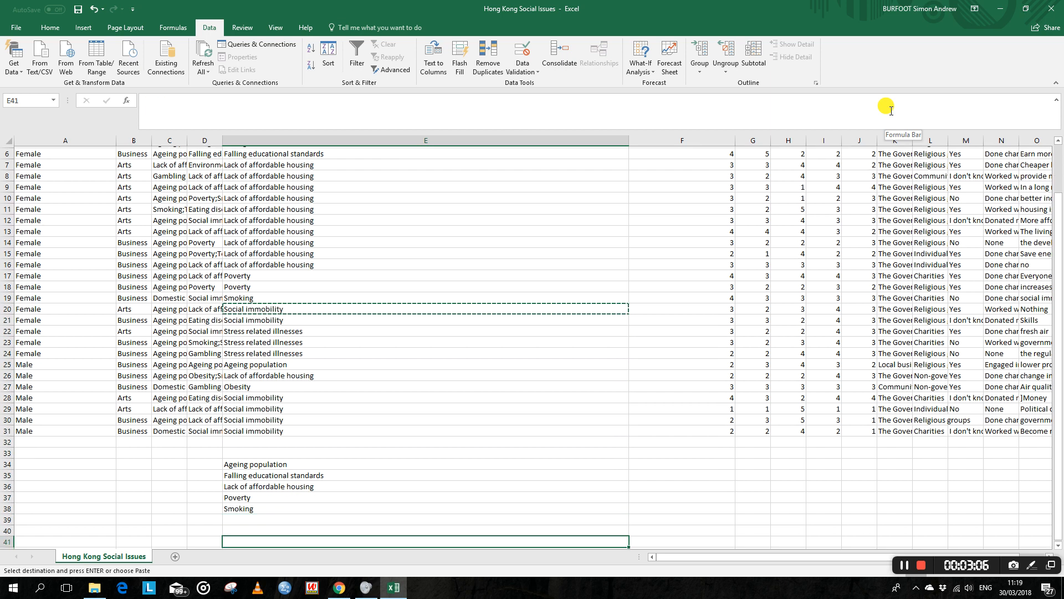
pyautogui.press('Return')
# Copy the Obesity answer from E27 in the male rows into cell E40, under the Social immobility label.
pyautogui.press('Up')
pyautogui.press('Up')
pyautogui.press('Up')
pyautogui.press('Up')
pyautogui.press('Up')
pyautogui.press('Up')
pyautogui.press('Up')
pyautogui.press('Up')
pyautogui.press('Up')
pyautogui.press('Up')
pyautogui.press('Up')
pyautogui.press('Up')
pyautogui.press('Up')
pyautogui.press('Up')
pyautogui.press('Up')
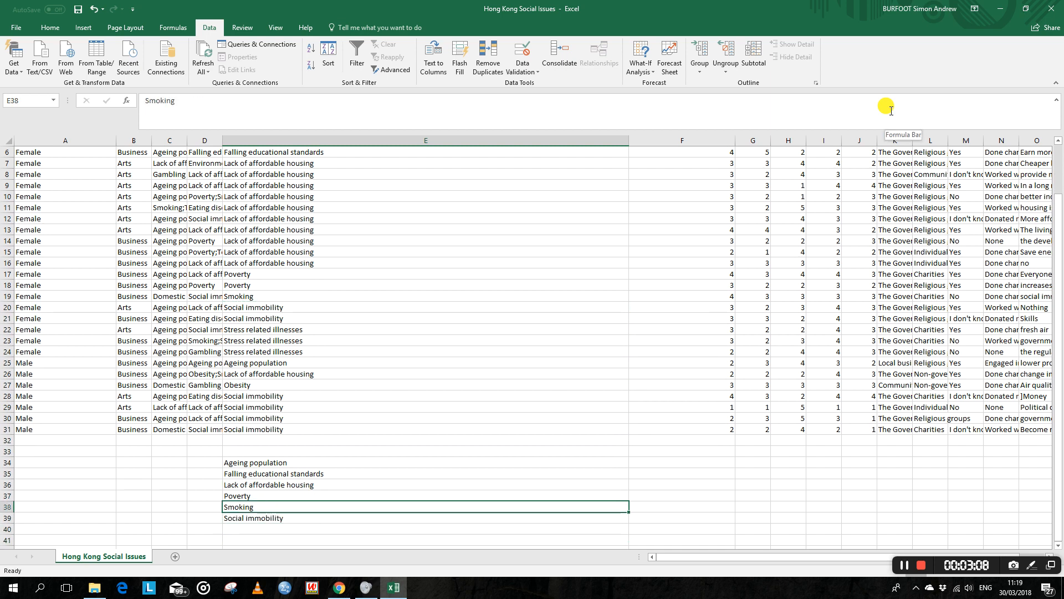
pyautogui.press('Up')
pyautogui.press('Up')
pyautogui.press('Down')
pyautogui.press('Down')
pyautogui.press('Down')
pyautogui.press('Down')
pyautogui.press('Up')
pyautogui.press('Down')
pyautogui.press('Down')
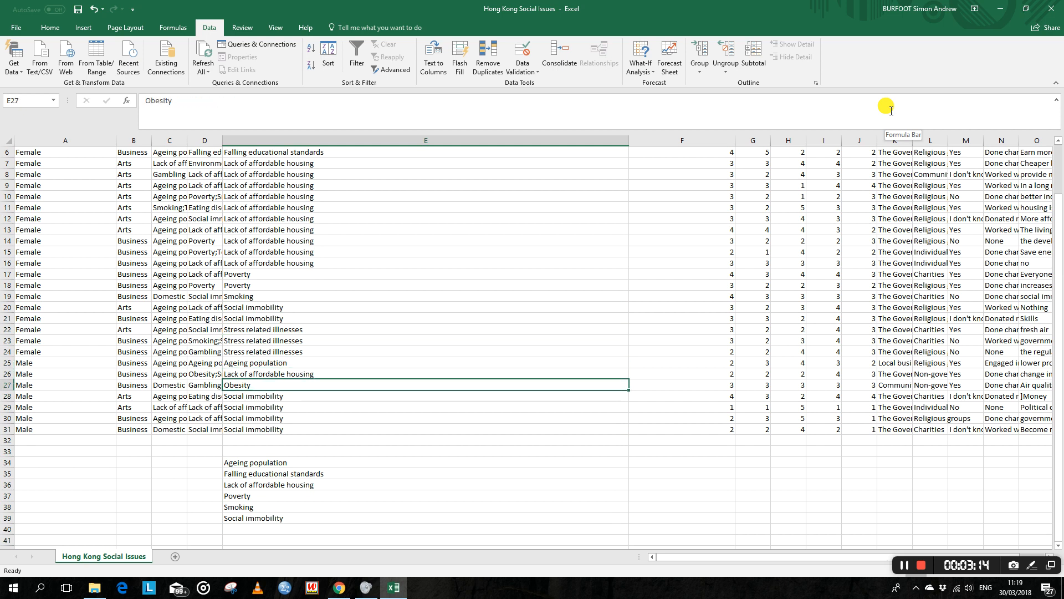
pyautogui.hotkey('ctrl', 'c')
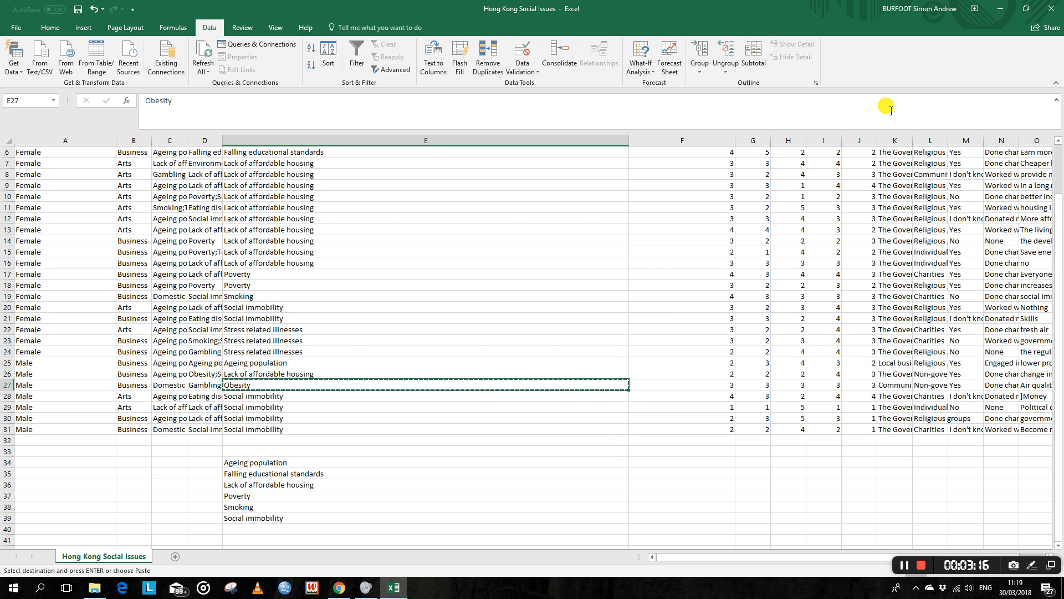
pyautogui.press('Down')
pyautogui.press('Down')
pyautogui.press('Down')
pyautogui.press('Down')
pyautogui.press('Down')
pyautogui.press('Down')
pyautogui.press('Down')
pyautogui.press('Down')
pyautogui.press('Down')
pyautogui.press('Down')
pyautogui.press('Down')
pyautogui.press('Down')
pyautogui.press('Down')
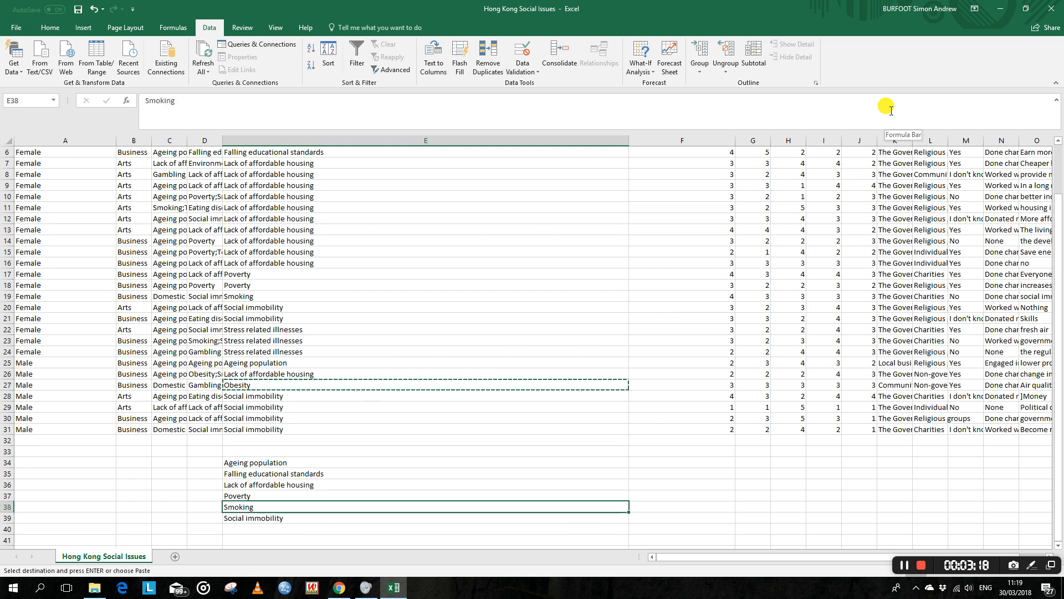
pyautogui.press('Return')
# Check the remaining male answers in column E, around E28, for categories not yet in the list.
pyautogui.press('Up')
pyautogui.press('Up')
pyautogui.press('Up')
pyautogui.press('Up')
pyautogui.press('Up')
pyautogui.press('Up')
pyautogui.press('Up')
pyautogui.press('Up')
pyautogui.press('Up')
pyautogui.press('Up')
pyautogui.press('Up')
pyautogui.press('Up')
pyautogui.press('Up')
pyautogui.press('Up')
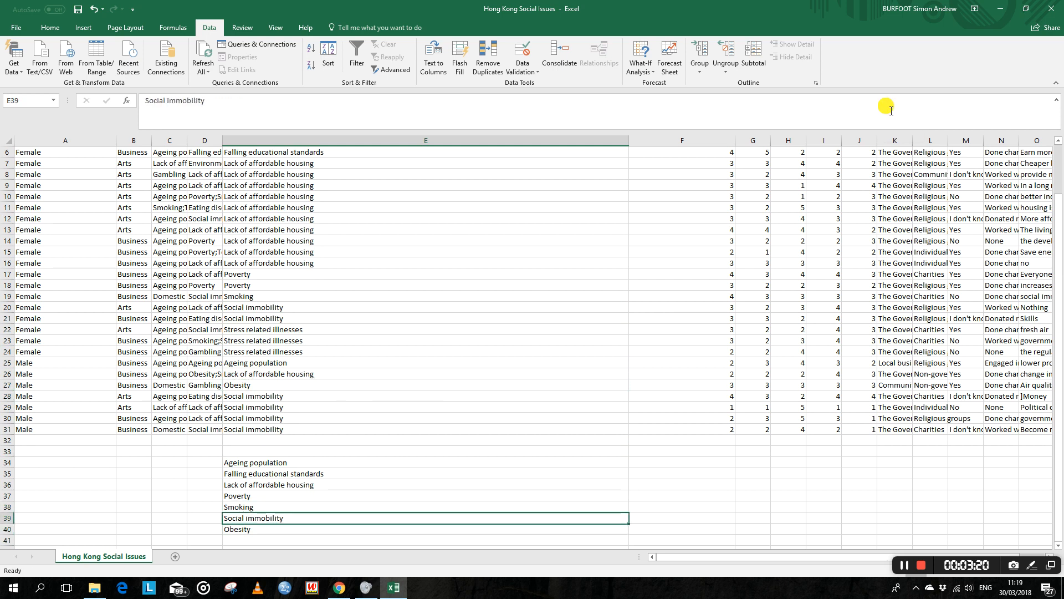
pyautogui.press('Down')
pyautogui.press('Down')
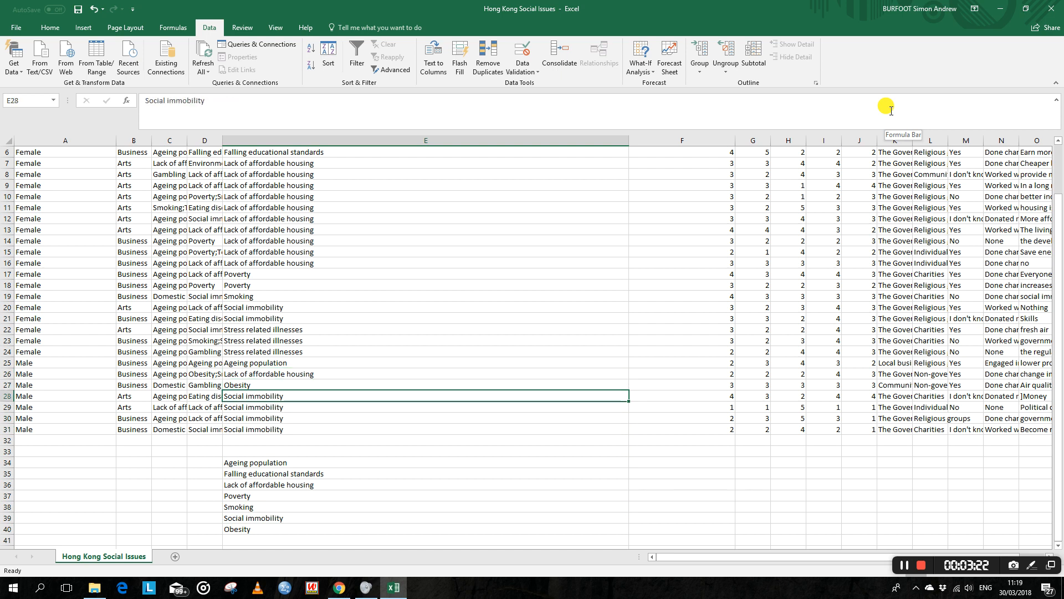
pyautogui.press('Up')
# Enter the column headings Male in F33 and Female in G33 beside the category list, and select F34.
pyautogui.press('Right')
pyautogui.press('Down')
pyautogui.press('Down')
pyautogui.press('Down')
pyautogui.press('Down')
pyautogui.press('Down')
pyautogui.press('Down')
pyautogui.press('Down')
pyautogui.press('Down')
pyautogui.press('Up')
pyautogui.press('Up')
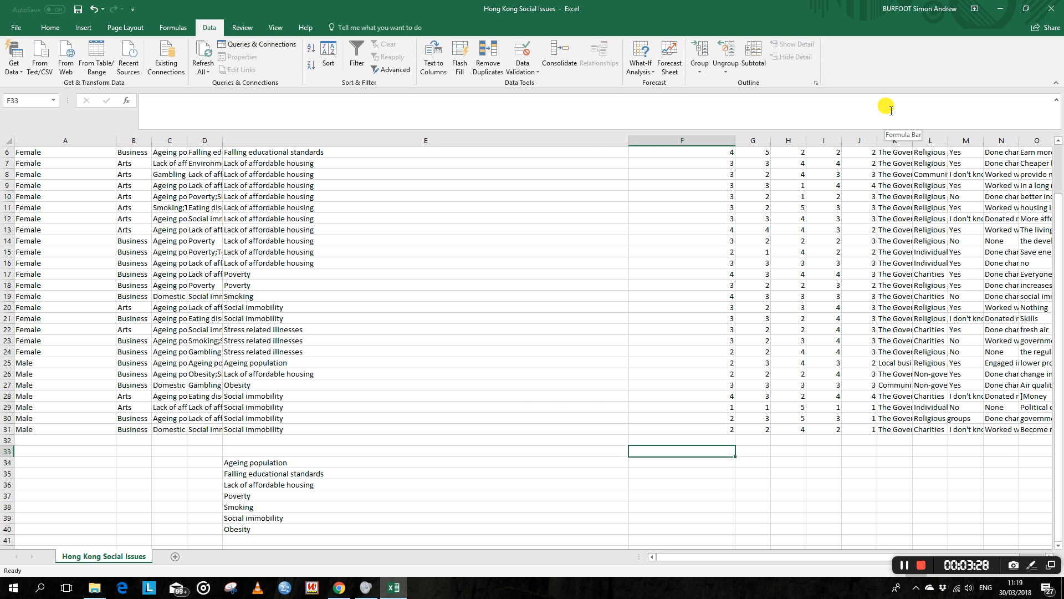
pyautogui.write('Male')
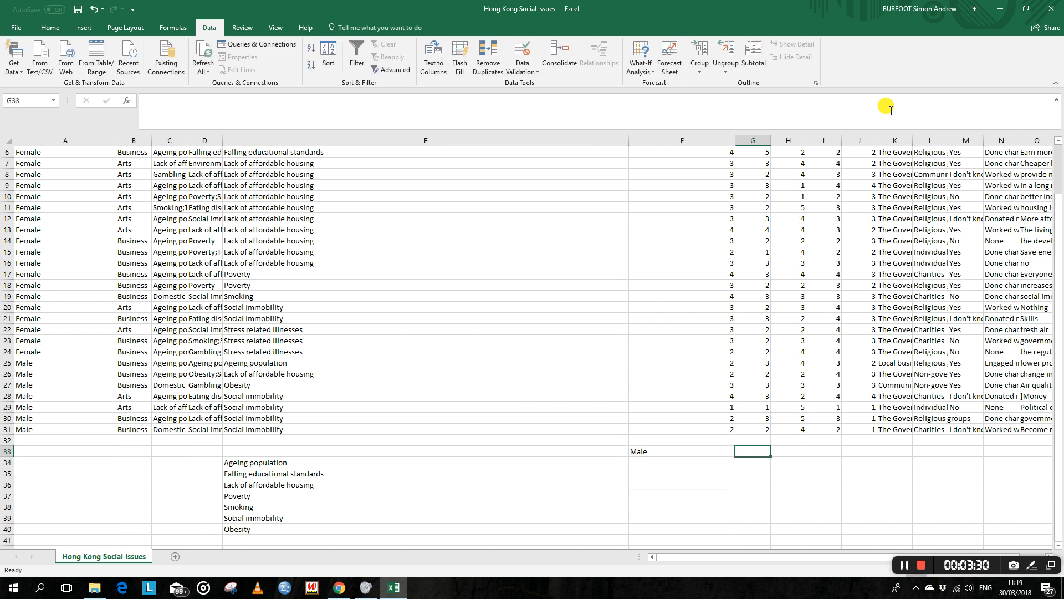
pyautogui.write('Female')
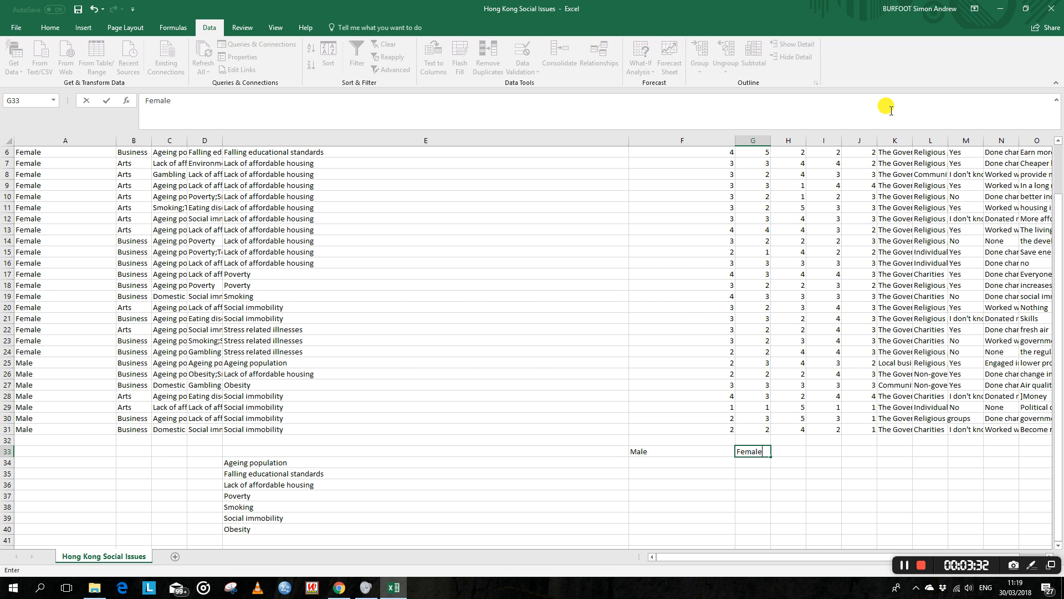
pyautogui.press('Return')
pyautogui.press('Left')
pyautogui.press('Left')
pyautogui.press('Left')
pyautogui.press('Left')
pyautogui.press('Left')
pyautogui.press('Left')
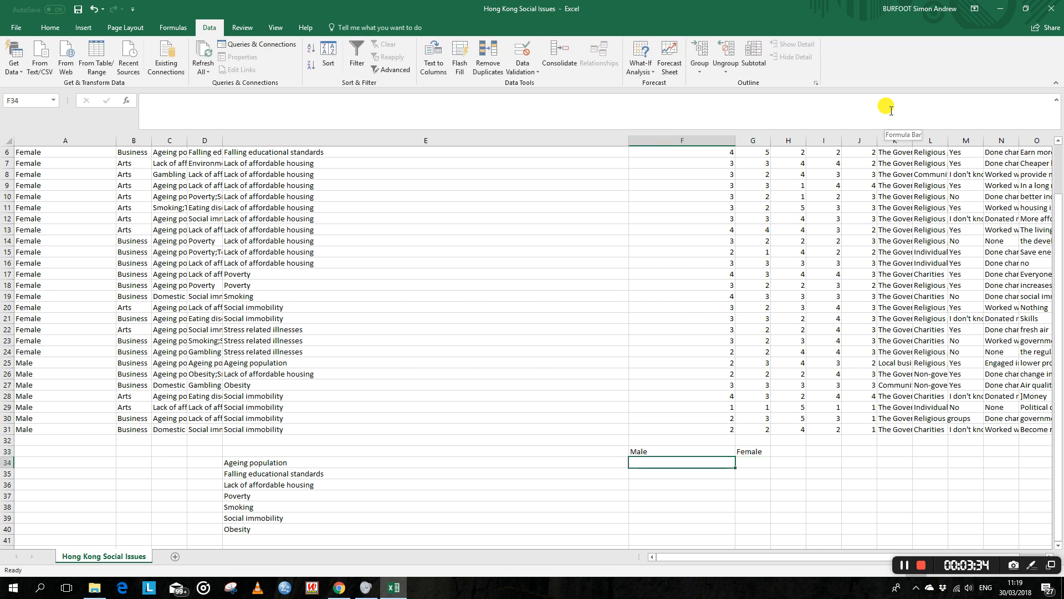
pyautogui.press('Right')
pyautogui.press('Right')
pyautogui.press('Right')
pyautogui.press('Right')
pyautogui.press('Right')
pyautogui.press('Right')
pyautogui.press('Right')
pyautogui.press('Right')
pyautogui.press('Right')
pyautogui.press('Right')
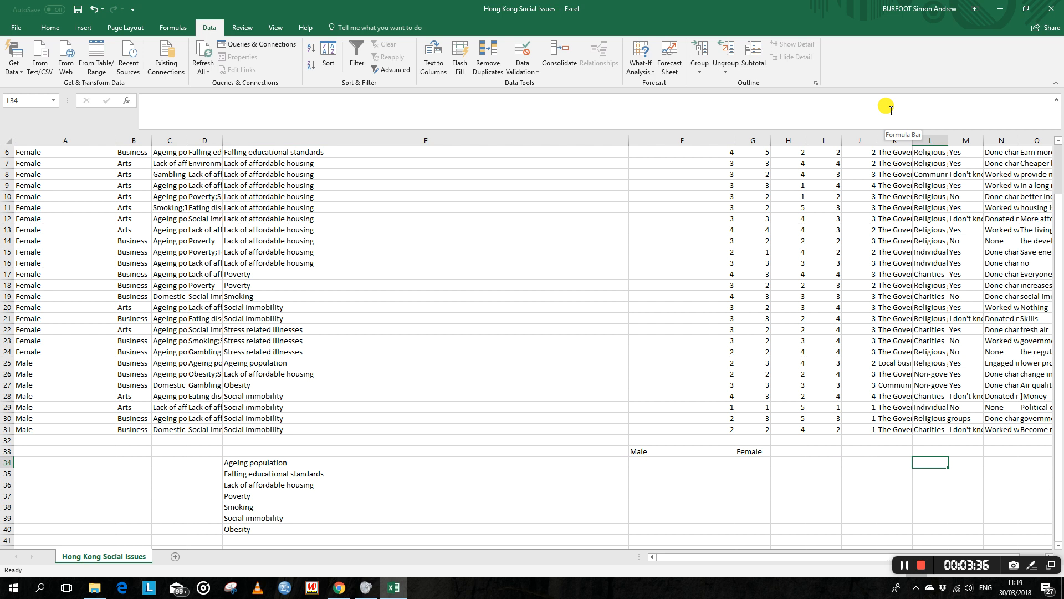
pyautogui.press('Left')
pyautogui.press('Left')
pyautogui.press('Left')
pyautogui.press('Left')
pyautogui.press('Left')
pyautogui.press('Left')
pyautogui.press('Left')
pyautogui.press('Left')
pyautogui.press('Left')
pyautogui.press('Left')
pyautogui.press('Right')
pyautogui.press('Right')
pyautogui.press('Right')
pyautogui.press('Right')
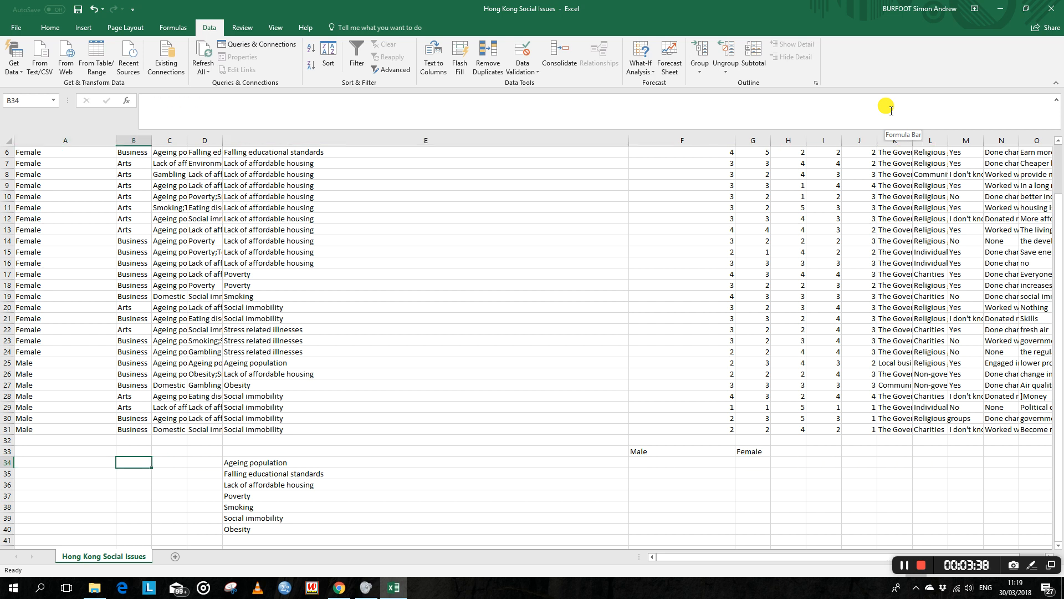
pyautogui.press('Right')
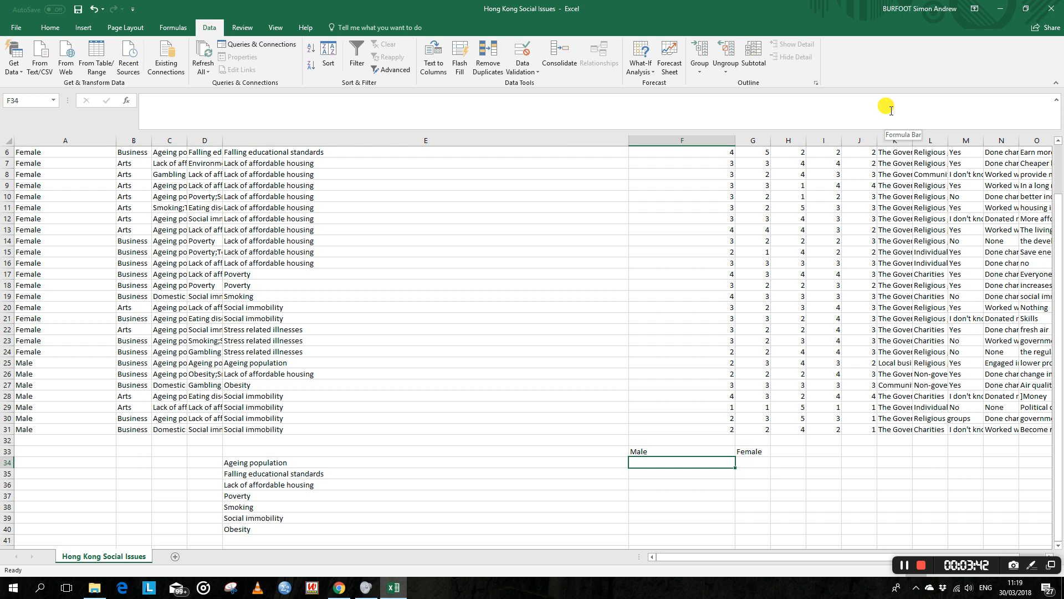
# Enter =COUNTIF(E25:E31,E34) in F34 to count the Ageing population answers among the male rows.
pyautogui.write('=count')
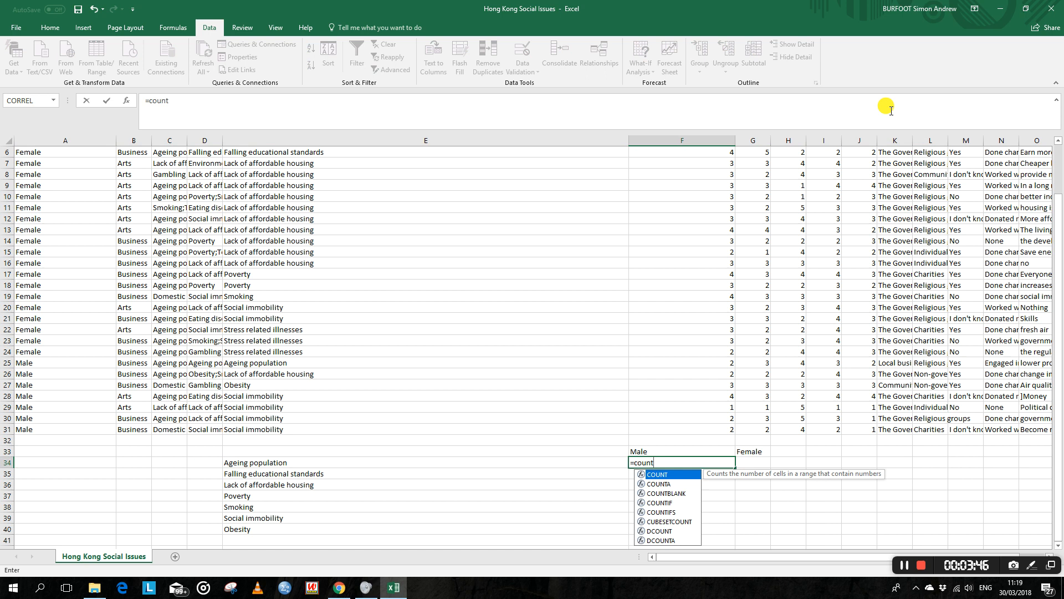
pyautogui.write('i')
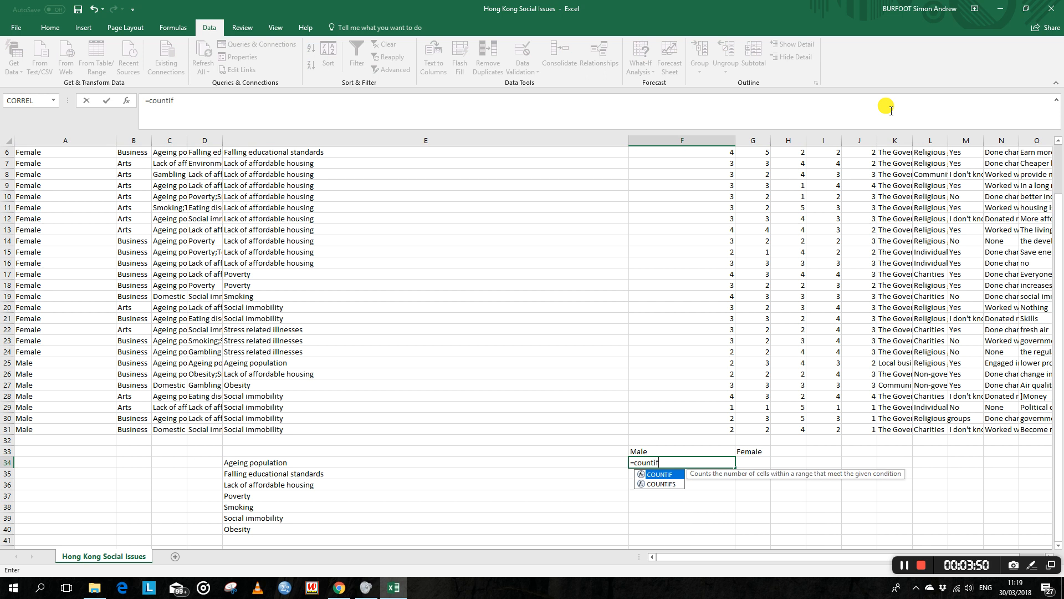
pyautogui.write('f(')
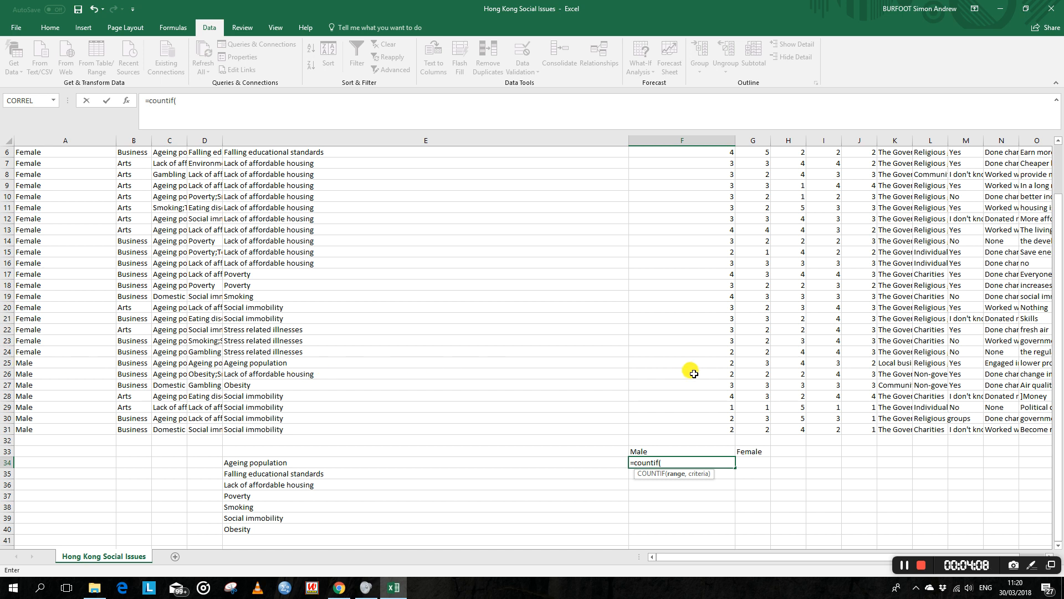
pyautogui.moveTo(252, 362); pyautogui.dragTo(249, 428)
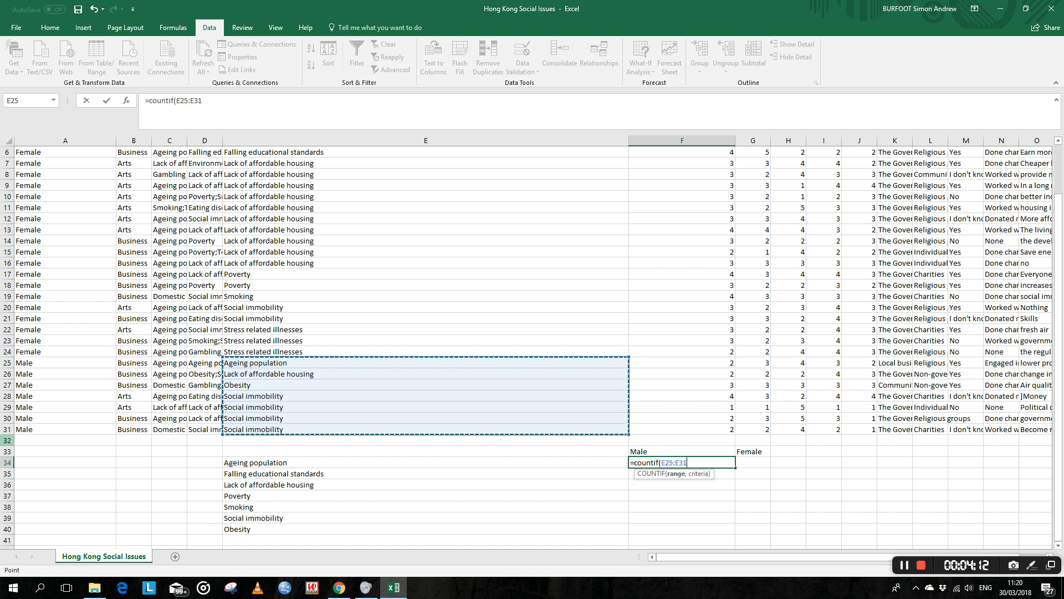
pyautogui.write(',')
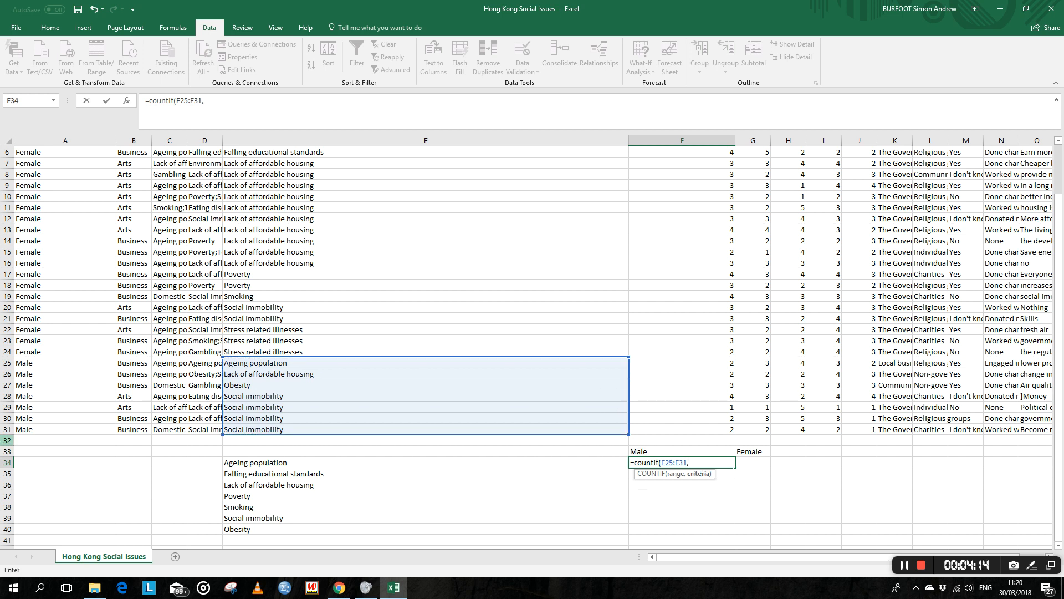
pyautogui.click(244, 465)
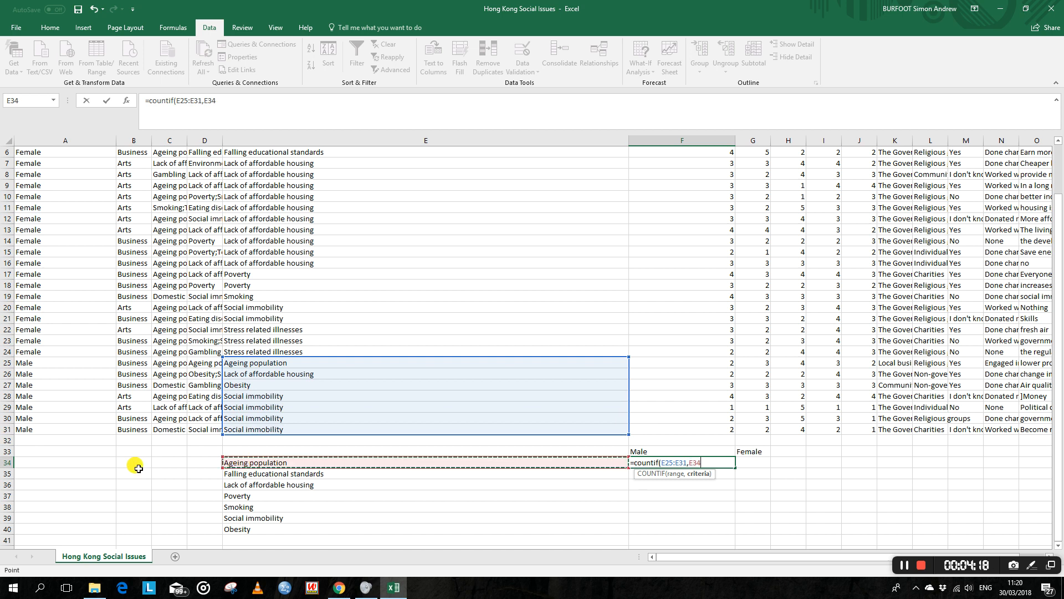
pyautogui.write(')')
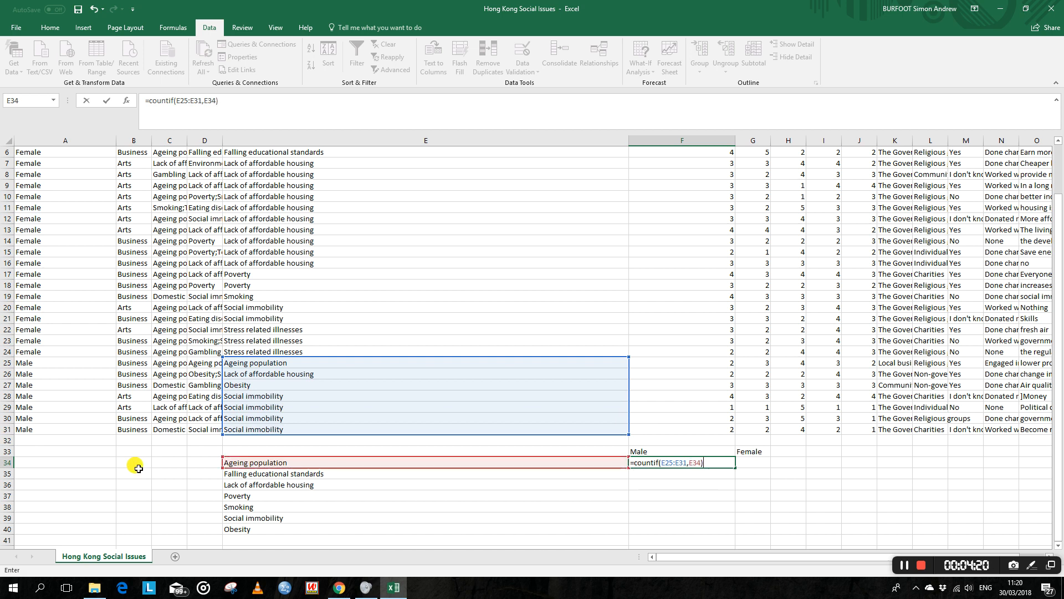
pyautogui.press('Return')
# Make the counting range in F34's formula absolute as $E$25:$E$31, leaving the E34 criterion relative.
pyautogui.press('Up')
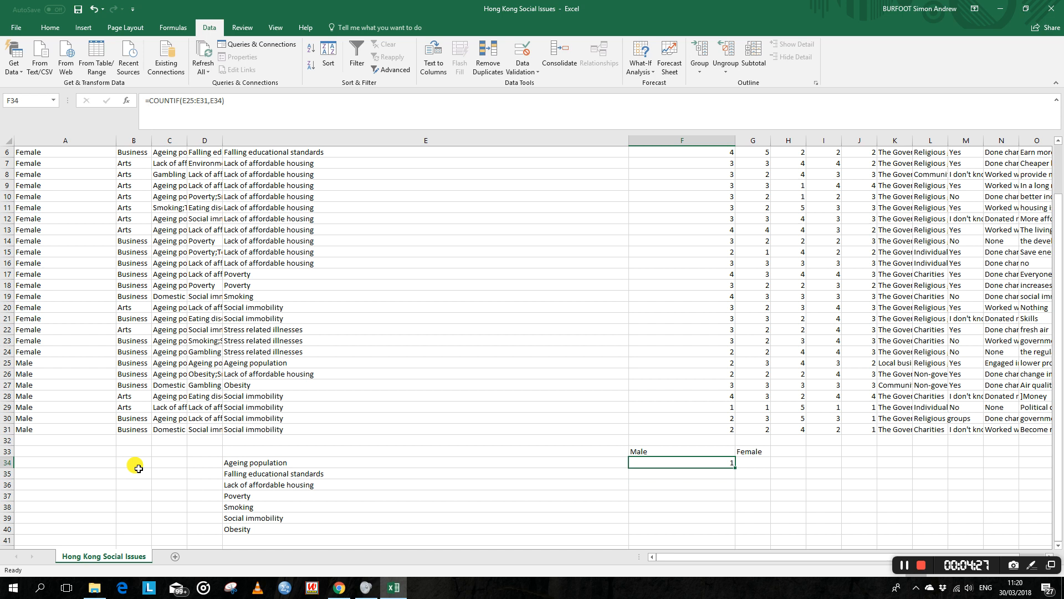
pyautogui.press('Left')
pyautogui.press('Right')
pyautogui.press('F2')
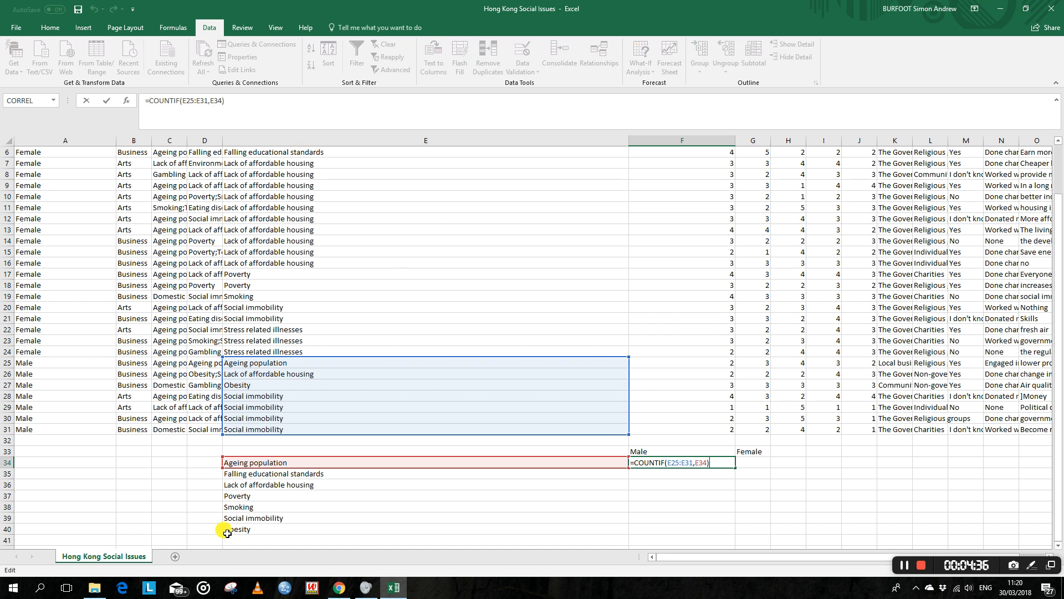
pyautogui.click(185, 100)
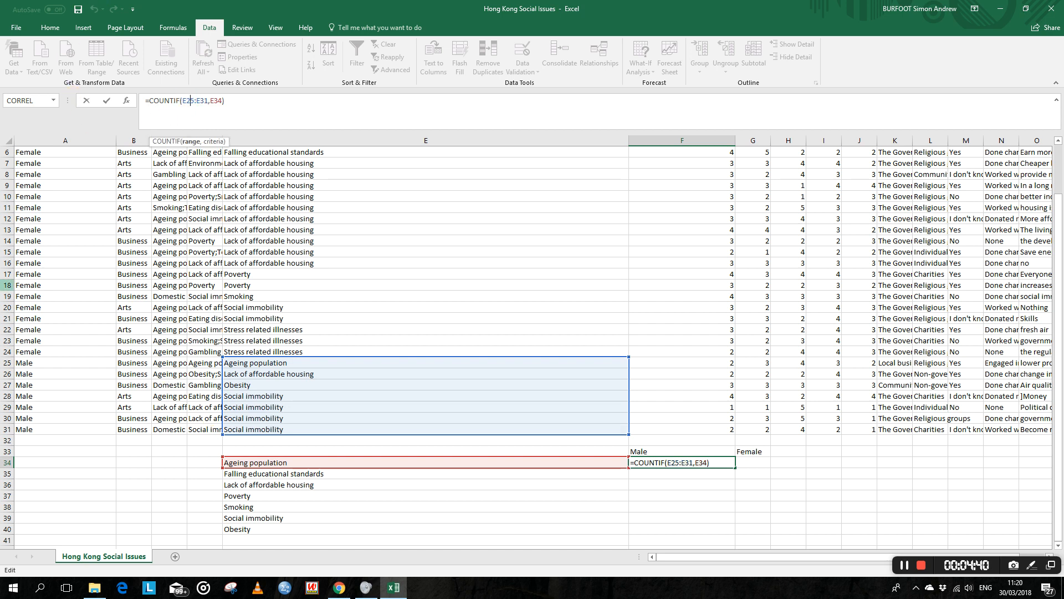
pyautogui.press('F4')
pyautogui.press('F4')
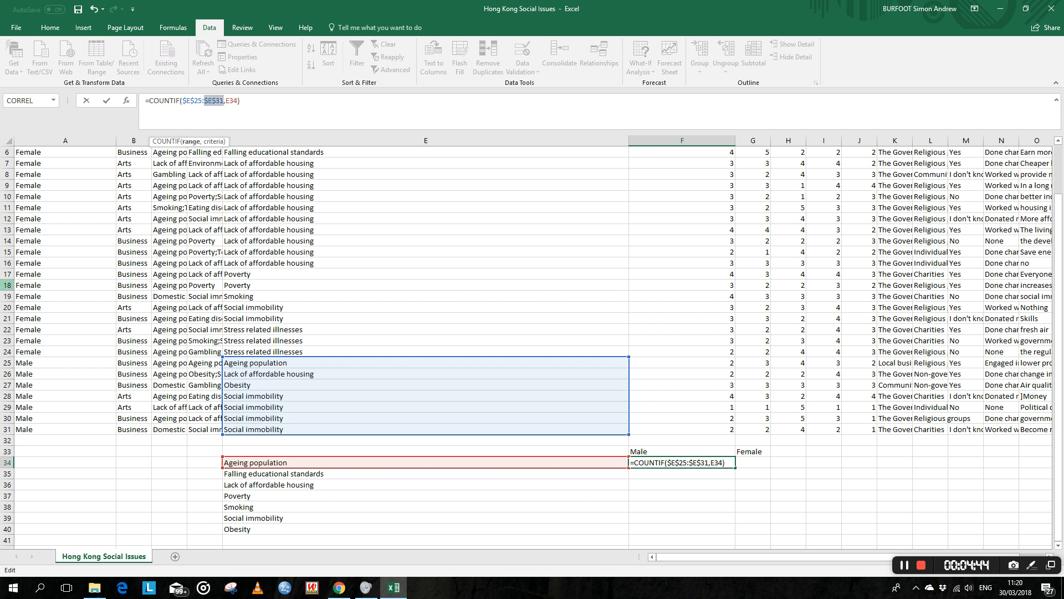
pyautogui.hotkey('ctrl', 'Return')
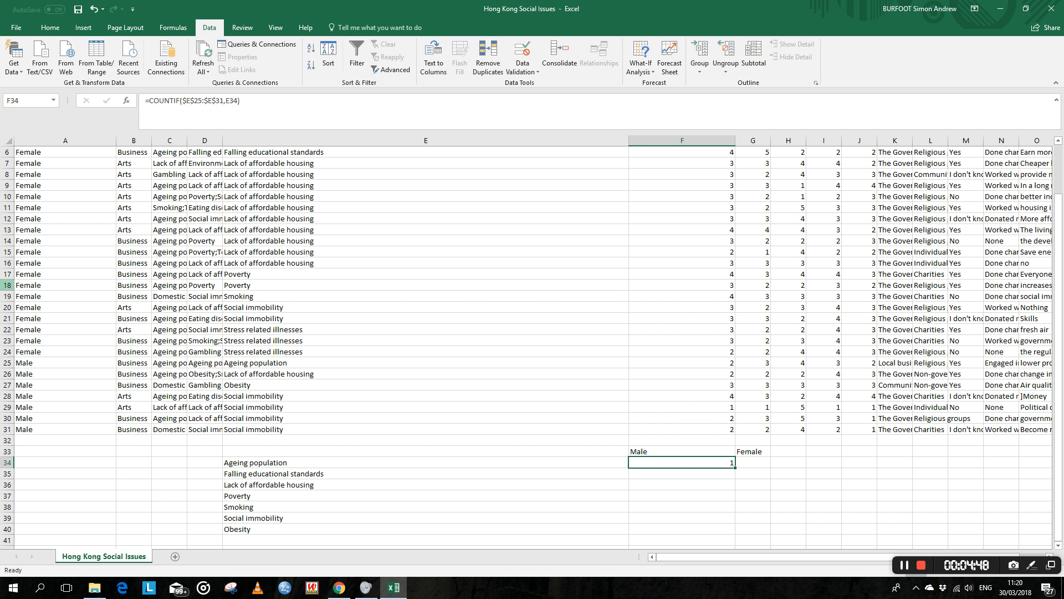
# Fill the Male count formula from F34 down through F40 for all listed categories.
pyautogui.hotkey('shift', 'Down')
pyautogui.hotkey('shift', 'Down')
pyautogui.hotkey('shift', 'Down')
pyautogui.hotkey('shift', 'Down')
pyautogui.hotkey('shift', 'Down')
pyautogui.hotkey('shift', 'Down')
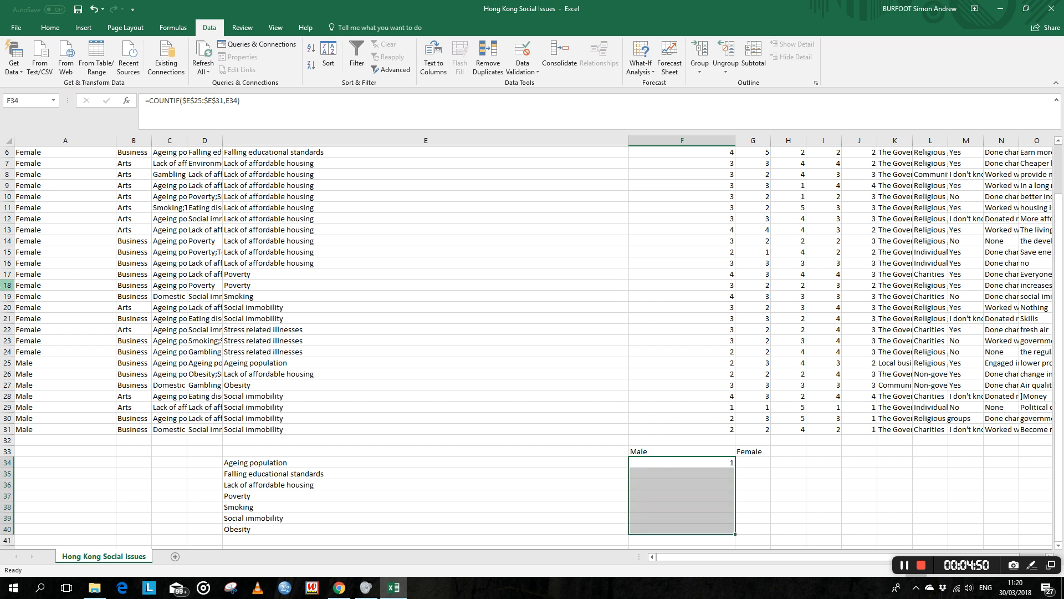
pyautogui.hotkey('ctrl', 'd')
pyautogui.press('Left')
pyautogui.press('Right')
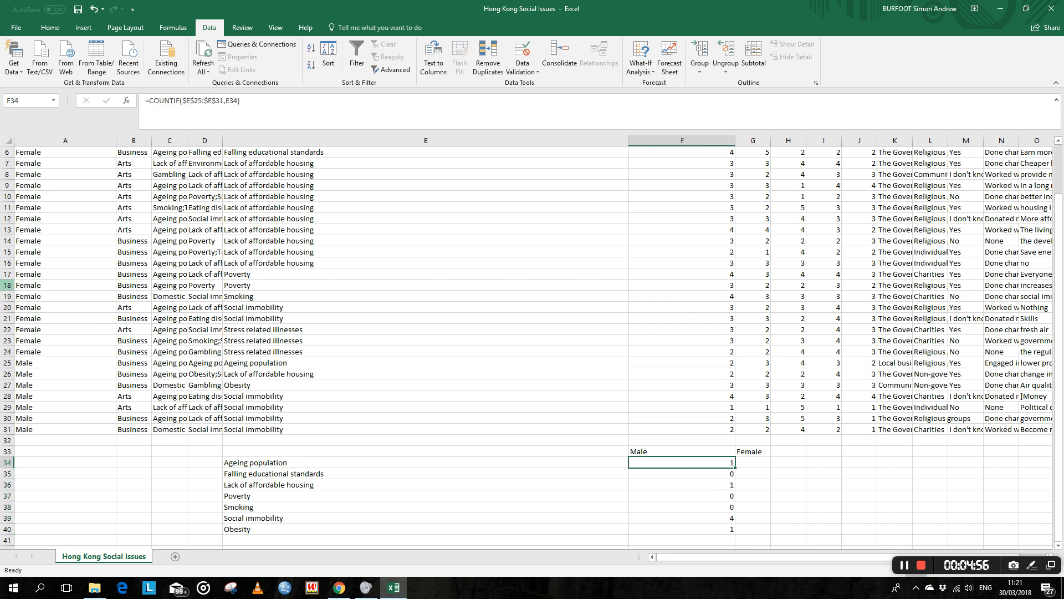
# Check the copied COUNTIF formulas in F34 to F40, comparing the range and criterion in each row.
pyautogui.press('Down')
pyautogui.press('Down')
pyautogui.press('Down')
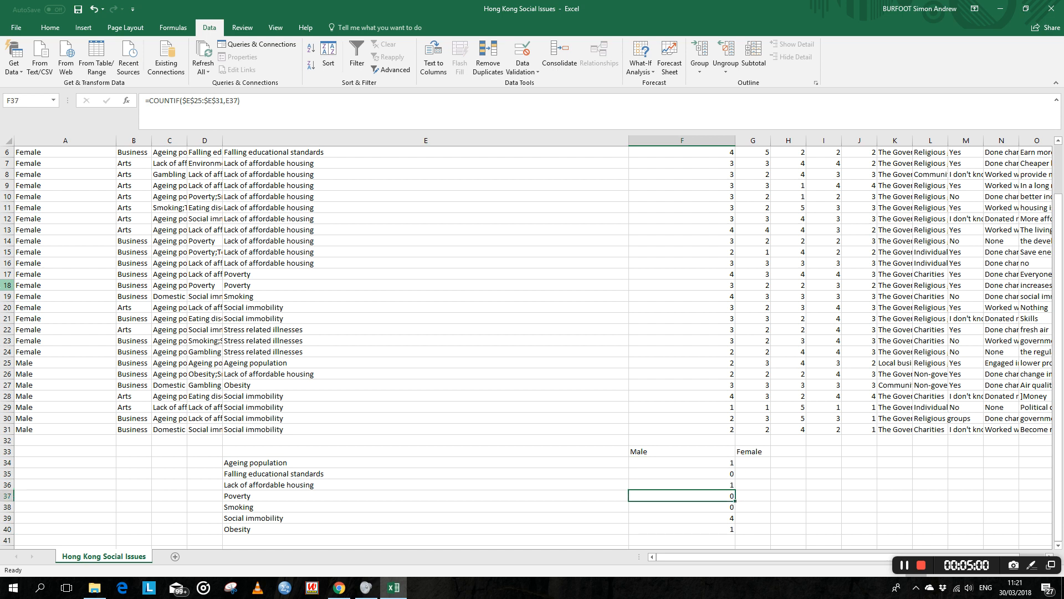
pyautogui.press('Down')
pyautogui.press('Down')
pyautogui.press('Down')
pyautogui.press('Down')
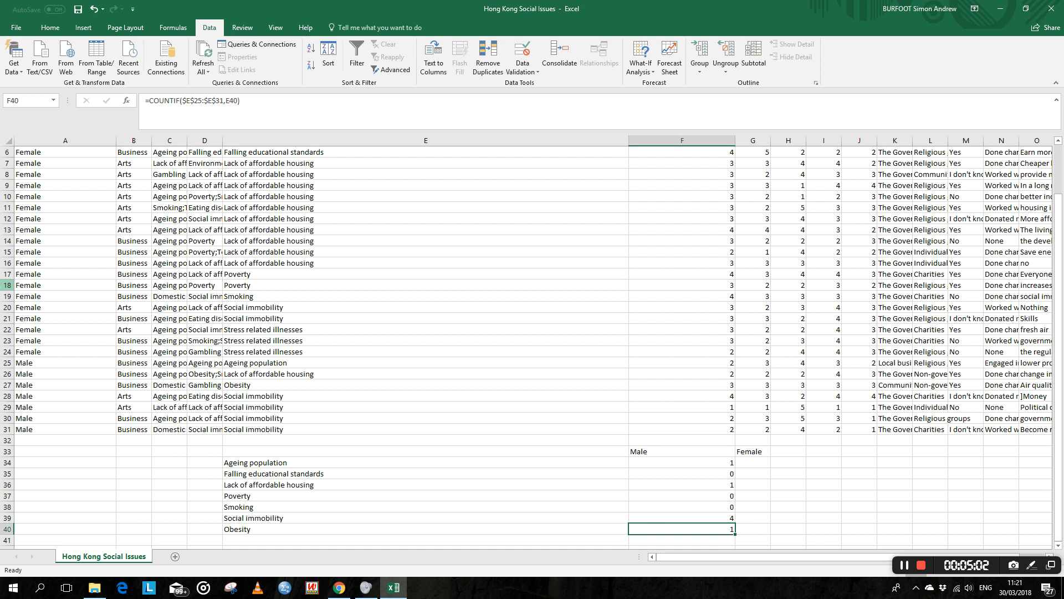
pyautogui.press('Up')
pyautogui.press('Up')
pyautogui.press('Up')
pyautogui.press('Up')
pyautogui.press('Up')
pyautogui.press('Up')
pyautogui.press('Up')
pyautogui.press('Up')
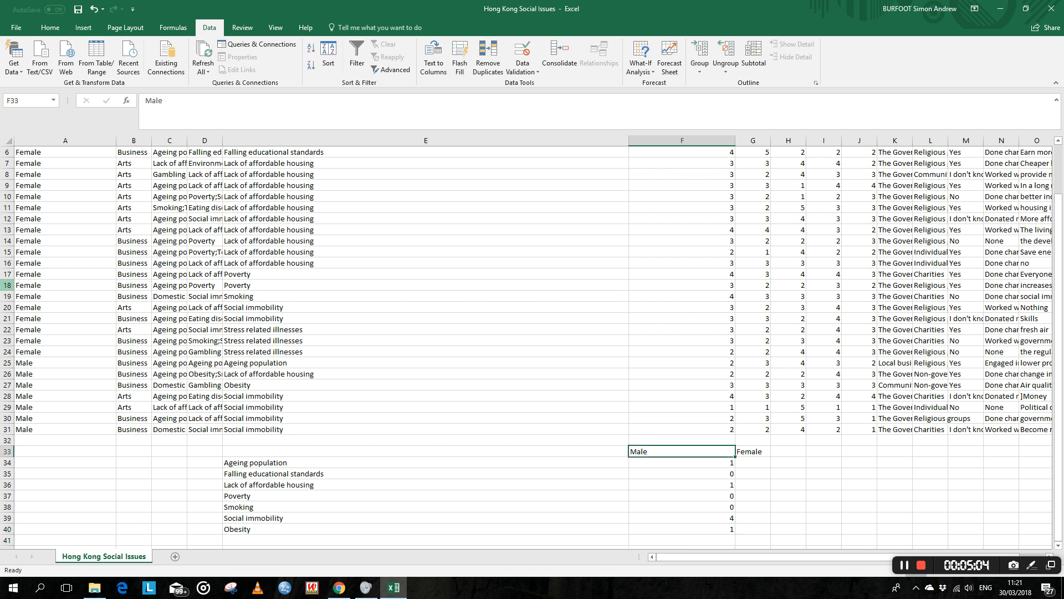
pyautogui.press('Down')
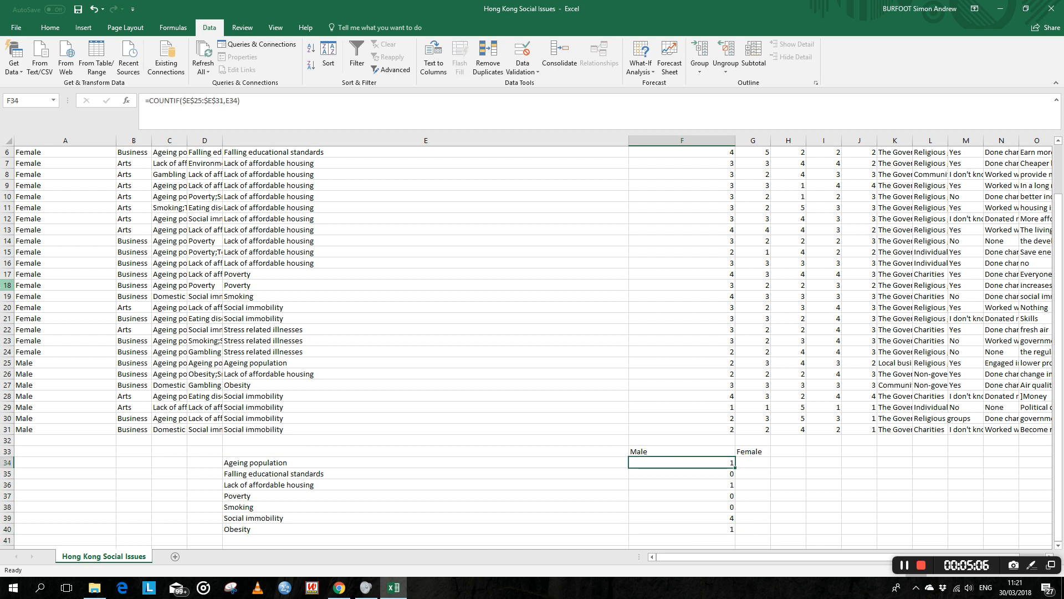
# Enter =COUNTIF(E2:E24,E34) in G34 to count the Ageing population answers among the female rows.
pyautogui.press('Right')
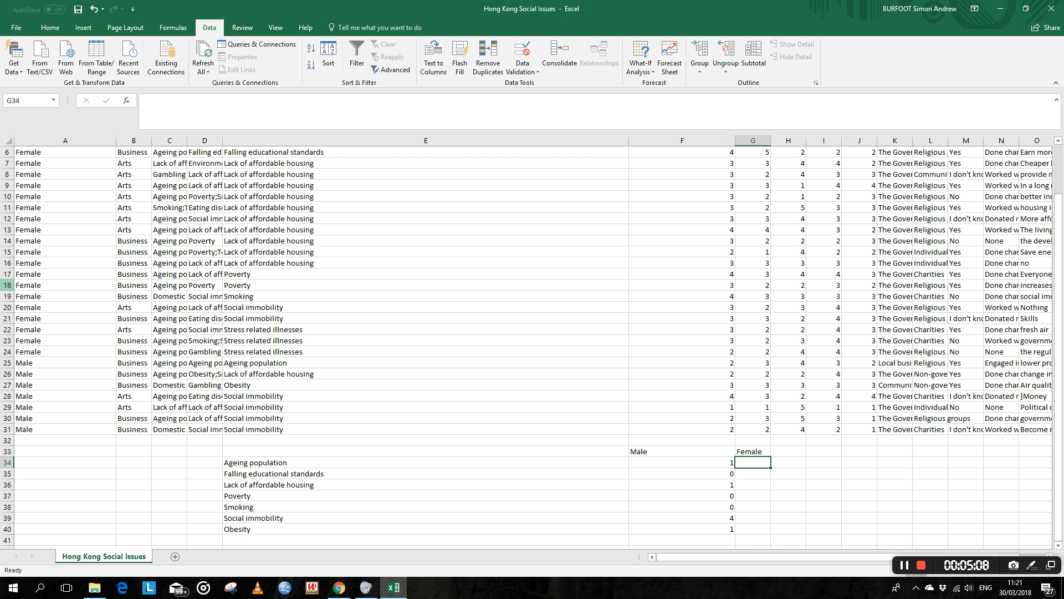
pyautogui.write('=')
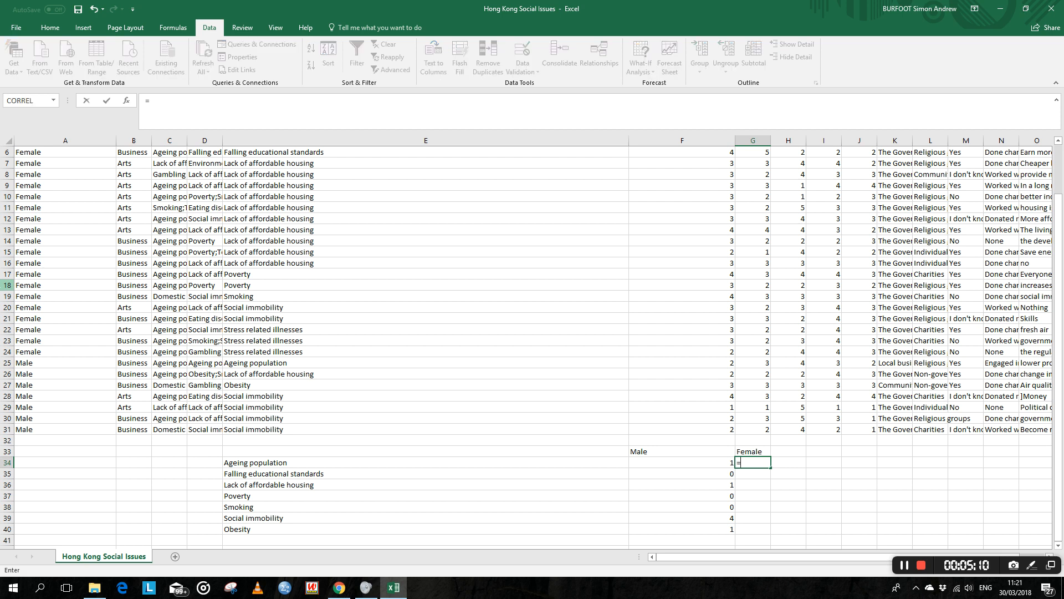
pyautogui.write('countif')
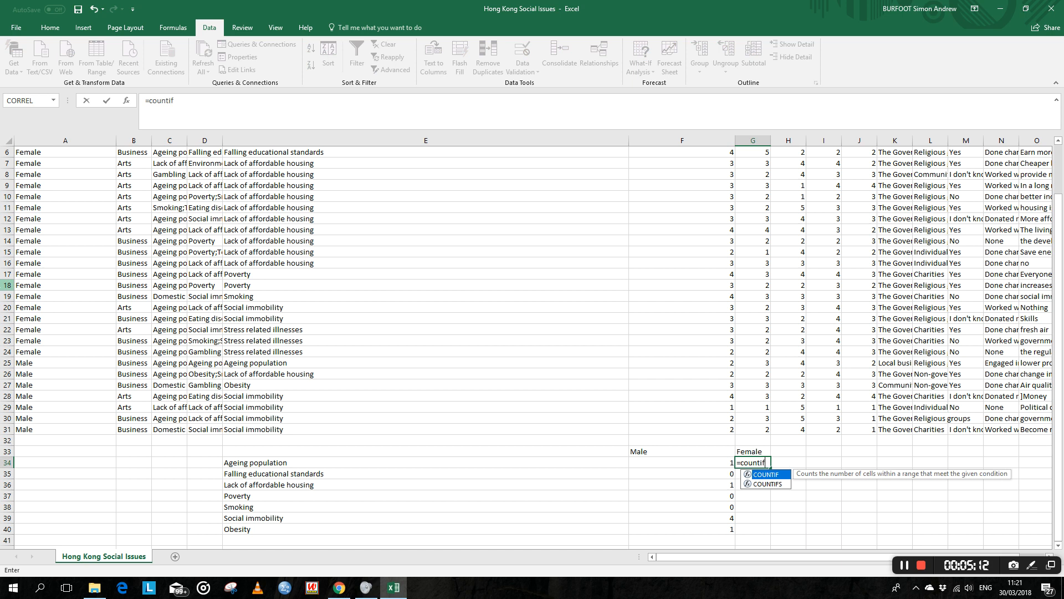
pyautogui.write('(')
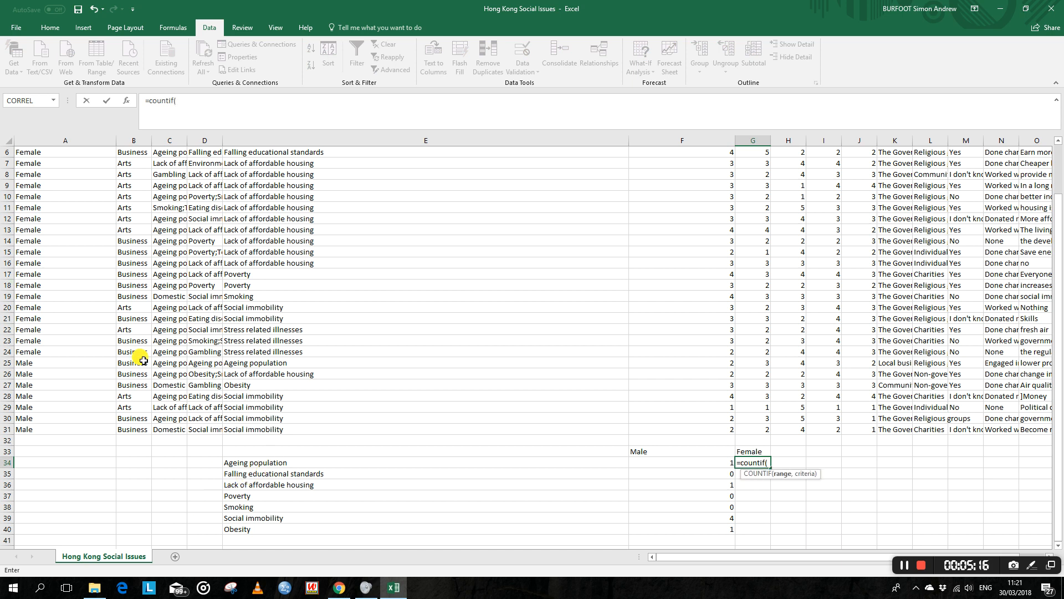
pyautogui.scroll(2, 501, 238)
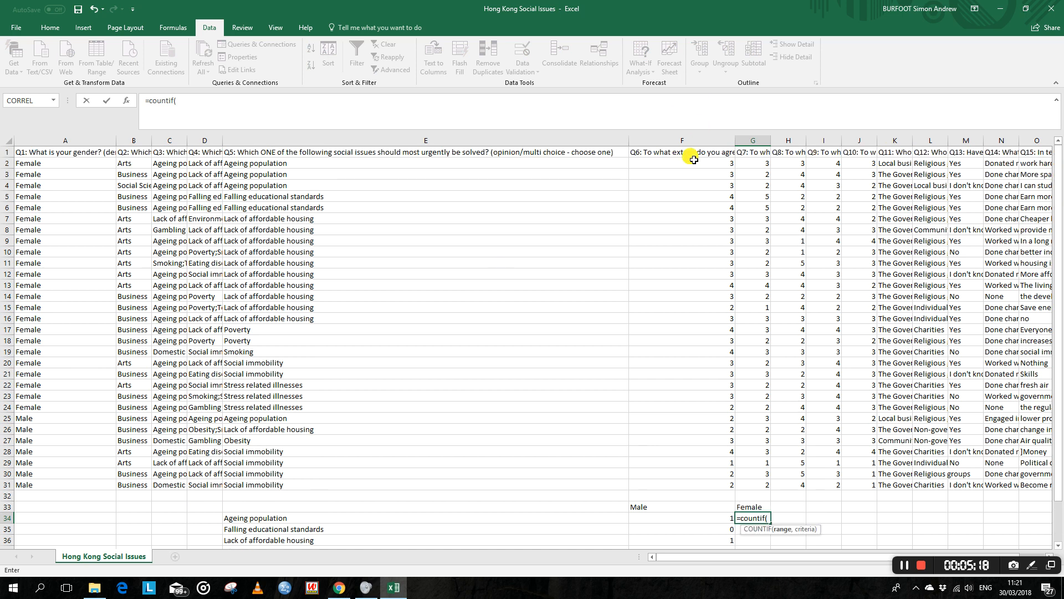
pyautogui.moveTo(304, 163); pyautogui.dragTo(283, 405)
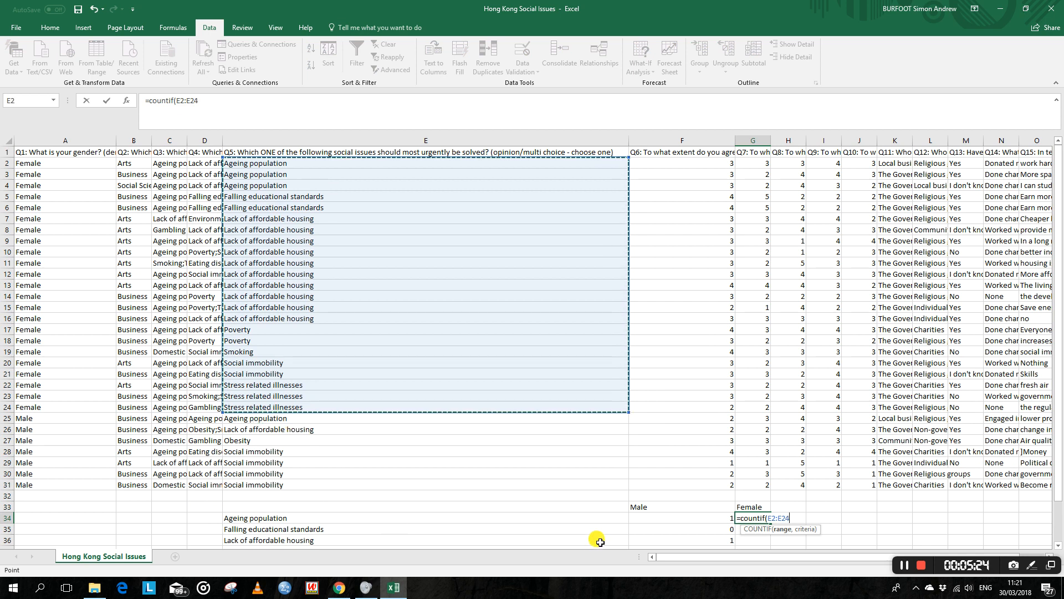
pyautogui.write(',')
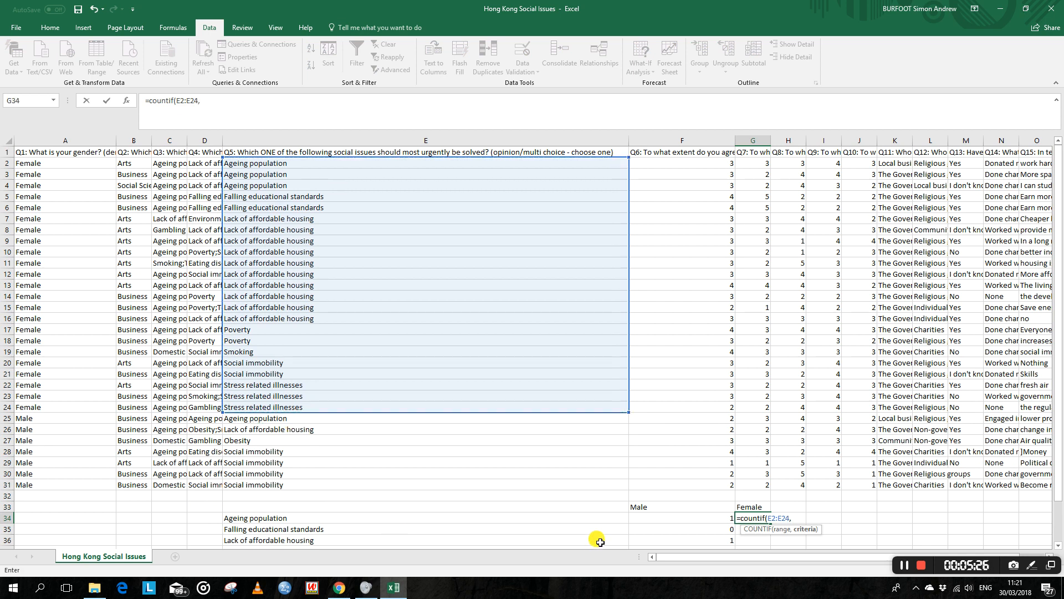
pyautogui.click(305, 518)
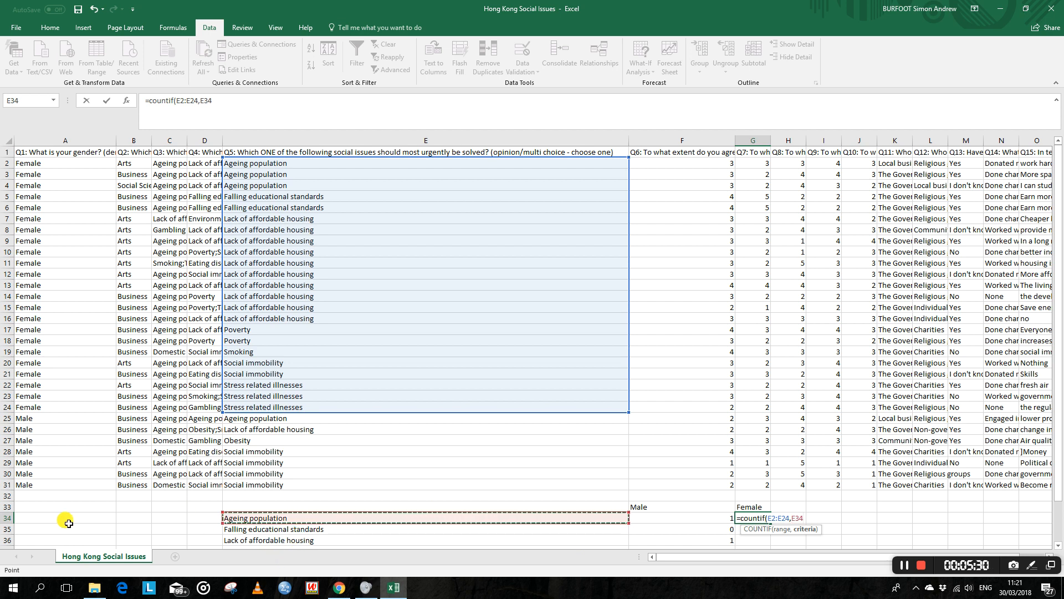
pyautogui.press('Left')
pyautogui.press('Right')
pyautogui.write(')')
pyautogui.press('Return')
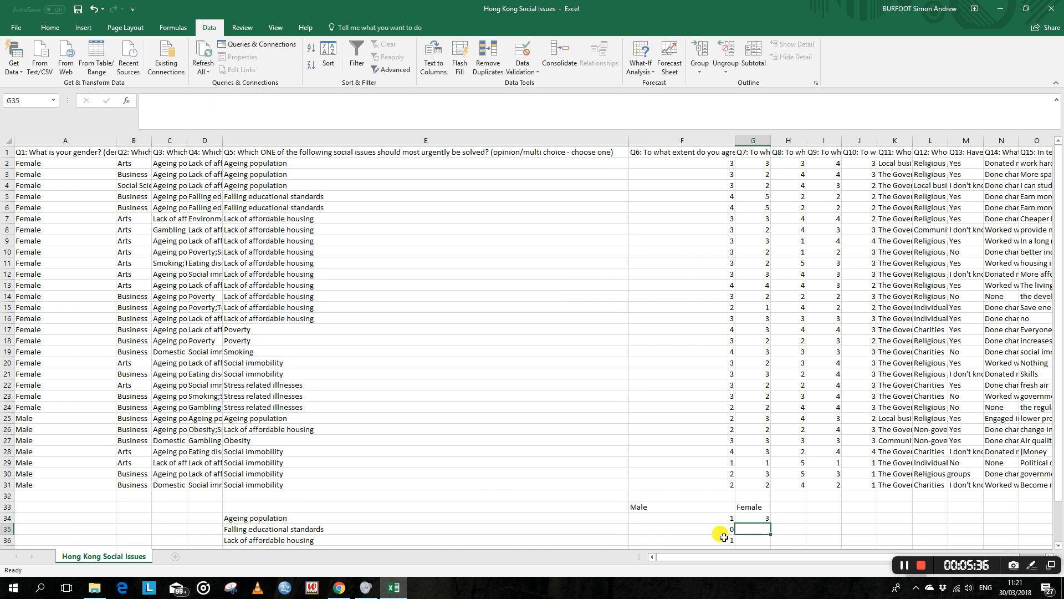
# Make the counting range in G34's COUNTIF formula absolute as $E$2:$E$24, leaving the E34 criterion relative.
pyautogui.press('Up')
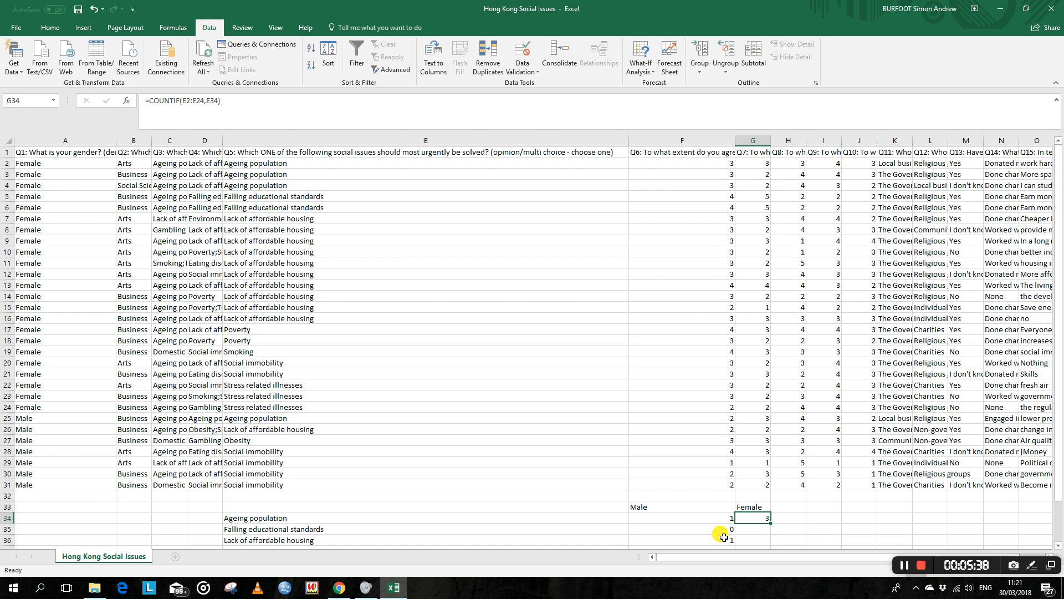
pyautogui.press('F2')
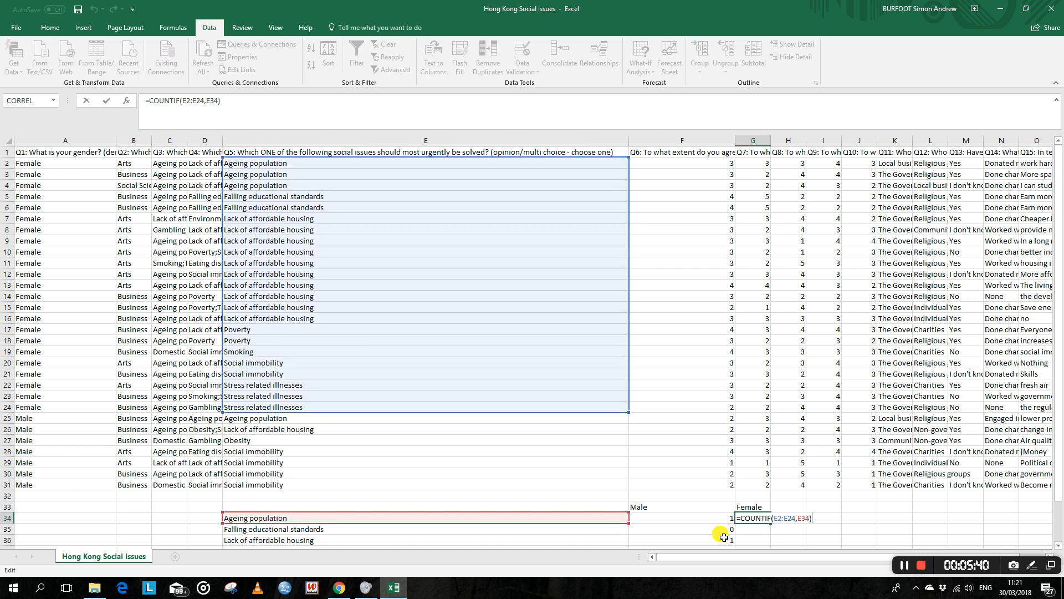
pyautogui.press('Return')
pyautogui.press('Up')
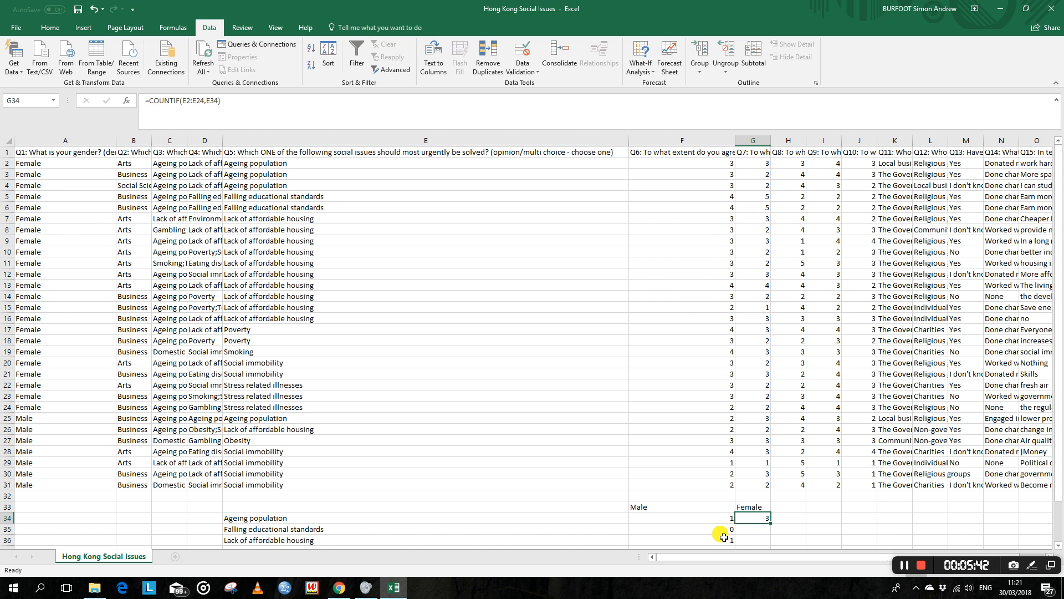
pyautogui.press('F2')
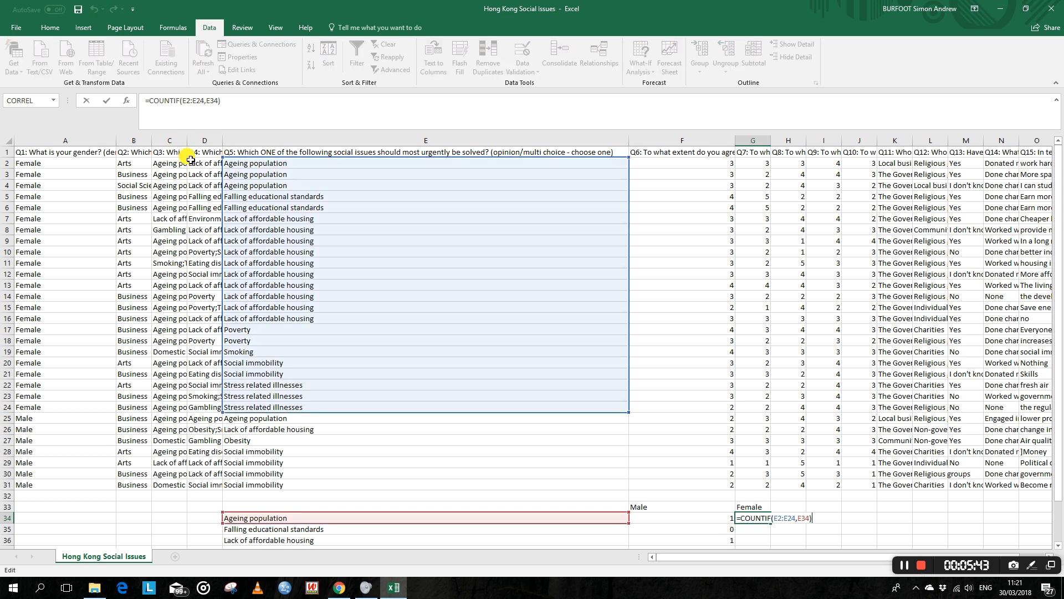
pyautogui.click(185, 100)
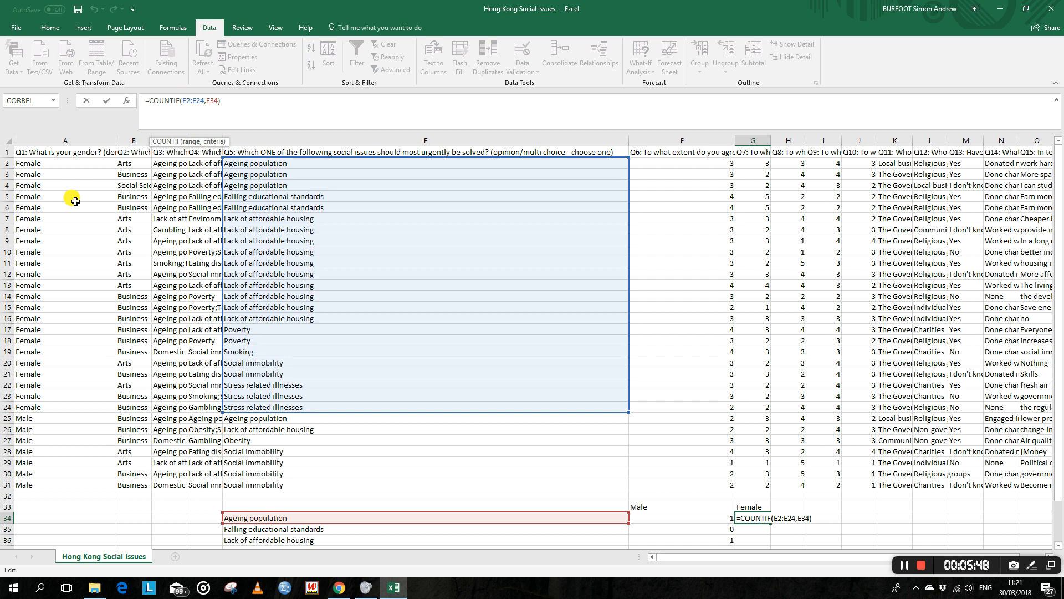
pyautogui.press('F4')
pyautogui.press('F4')
pyautogui.press('Return')
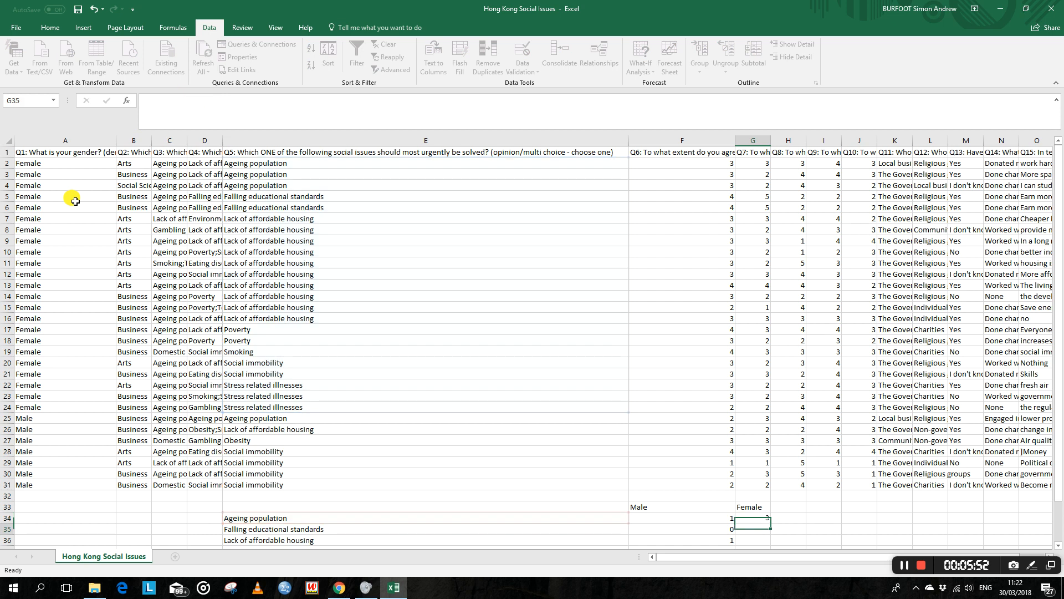
# Fill the Female count formula from G34 down through G40 for all listed categories.
pyautogui.press('Up')
pyautogui.hotkey('shift', 'Down')
pyautogui.hotkey('shift', 'Down')
pyautogui.hotkey('shift', 'Down')
pyautogui.hotkey('shift', 'Down')
pyautogui.hotkey('shift', 'Down')
pyautogui.hotkey('shift', 'Down')
pyautogui.hotkey('shift', 'Down')
pyautogui.hotkey('shift', 'Down')
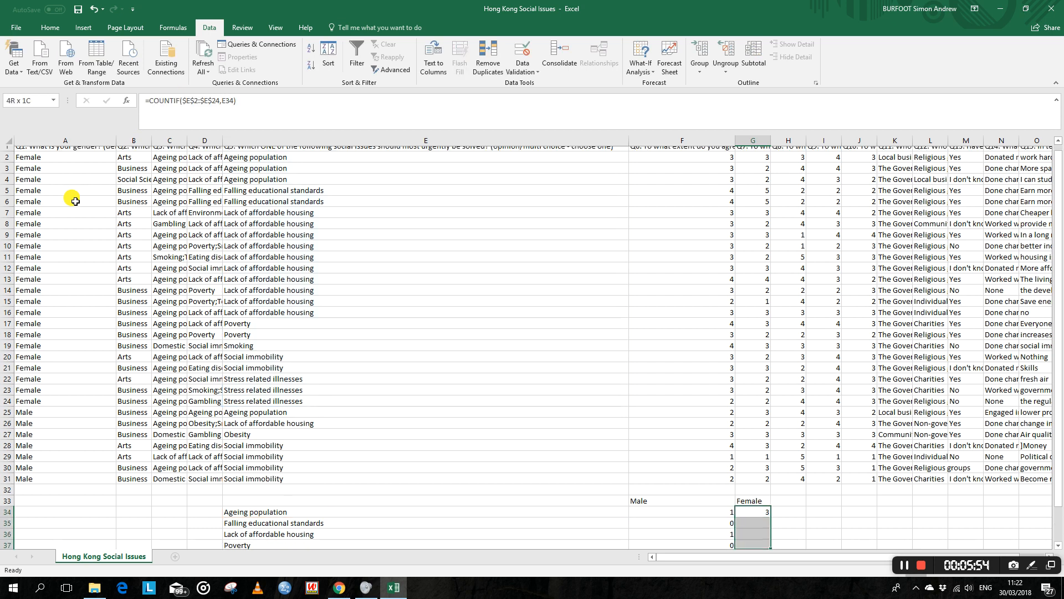
pyautogui.hotkey('shift', 'Down')
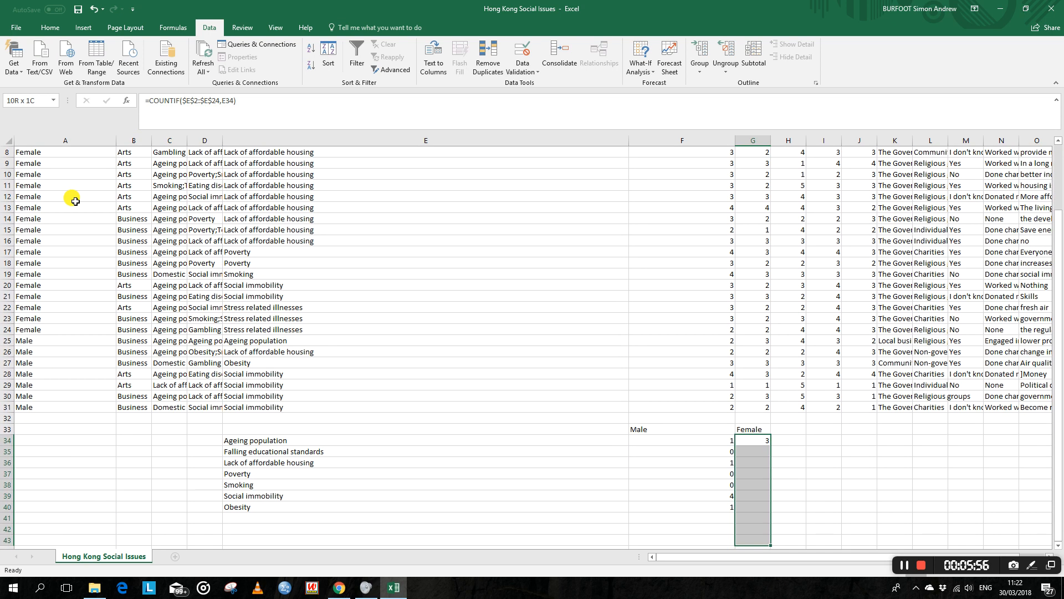
pyautogui.hotkey('shift', 'Up')
pyautogui.hotkey('shift', 'Up')
pyautogui.hotkey('shift', 'Up')
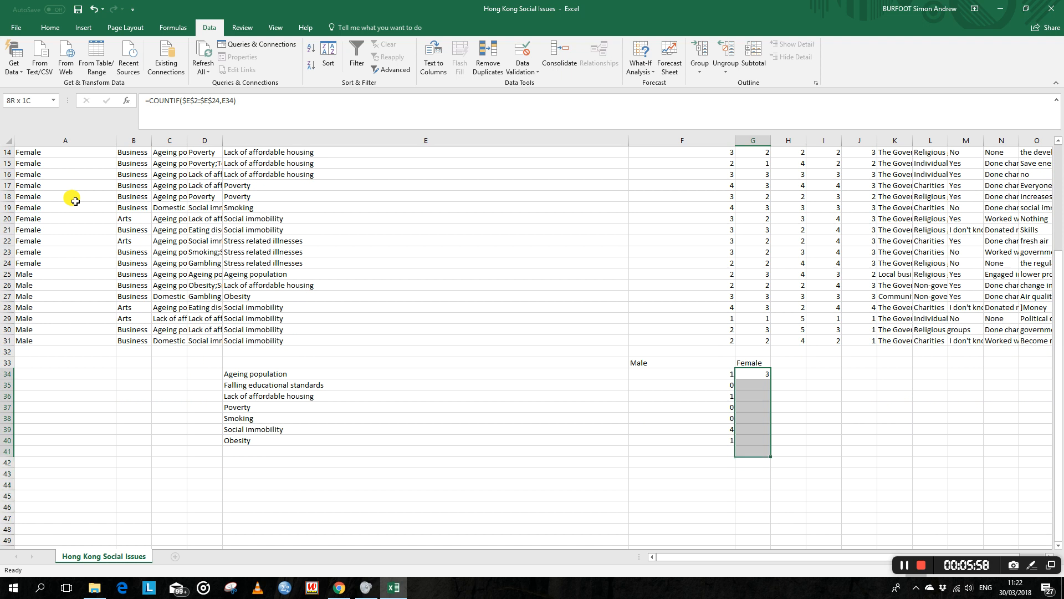
pyautogui.hotkey('ctrl', 'd')
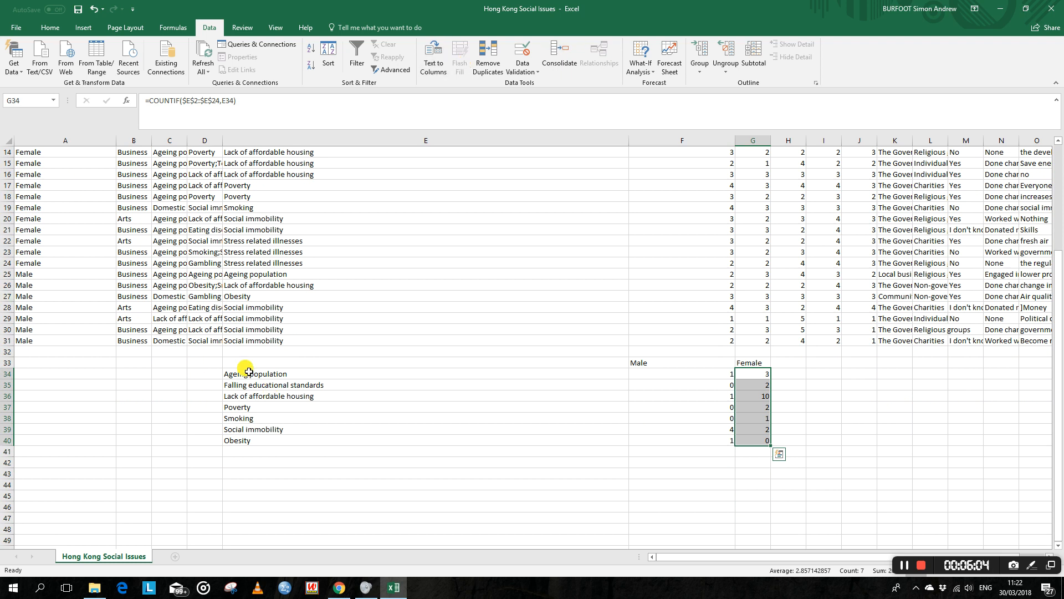
# Copy the category list in E34:E40 and paste it below the table, starting at E43.
pyautogui.moveTo(253, 372); pyautogui.dragTo(253, 434)
pyautogui.rightClick(254, 410)
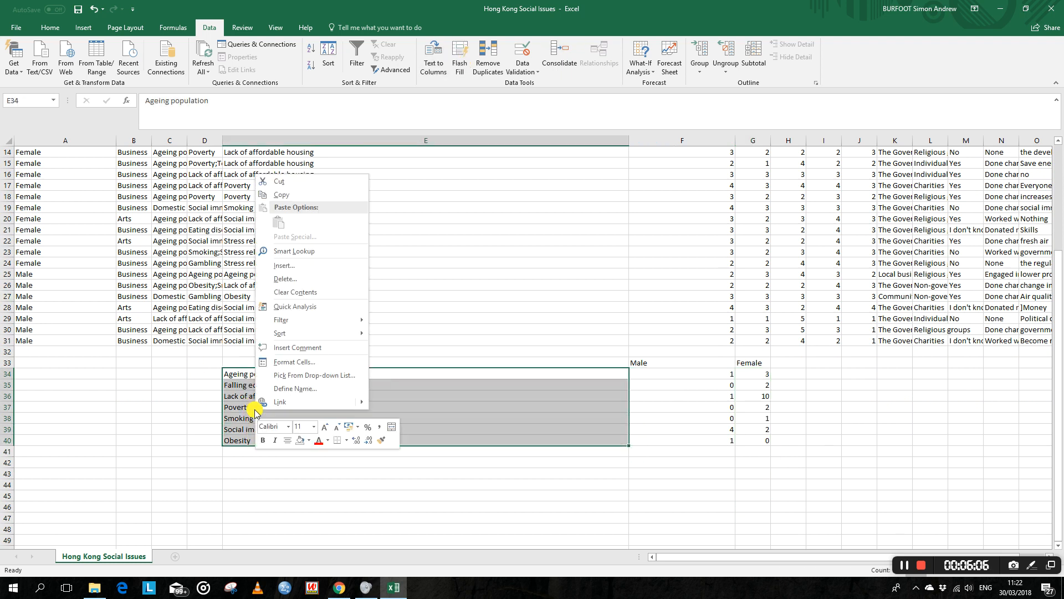
pyautogui.click(281, 194)
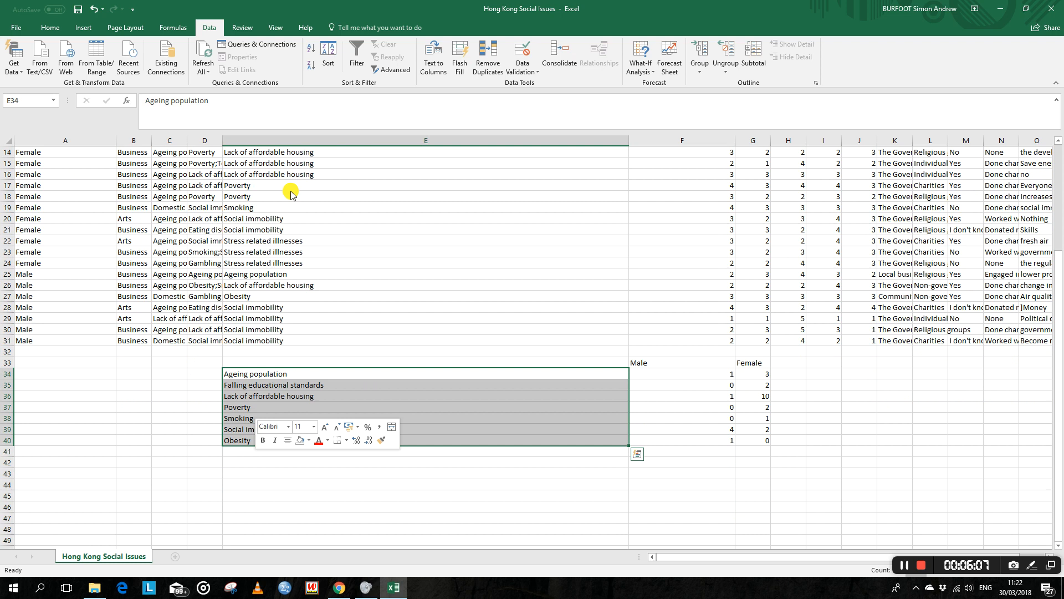
pyautogui.click(266, 476)
pyautogui.rightClick(273, 472)
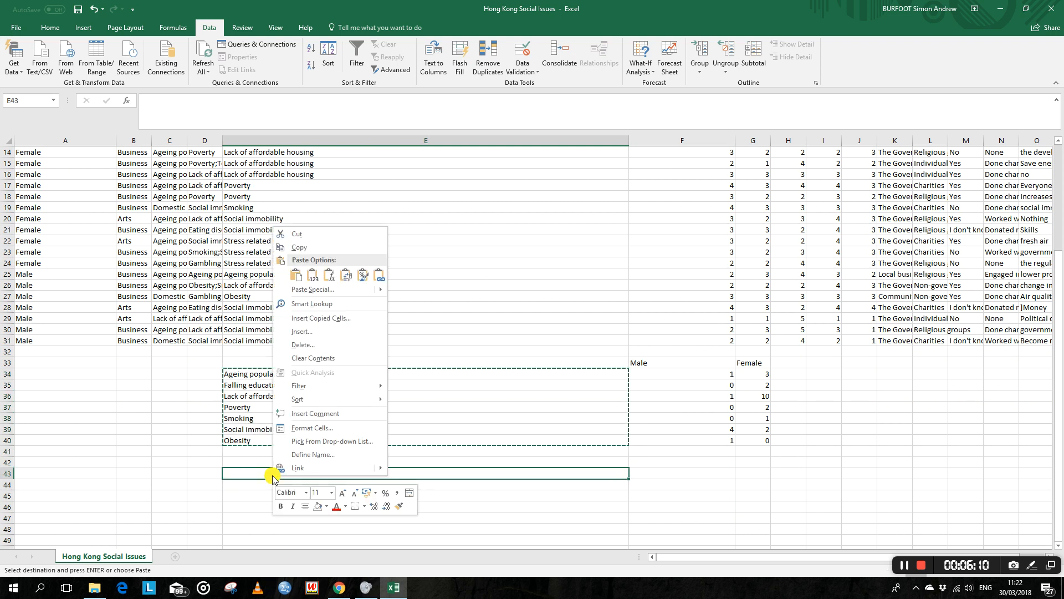
pyautogui.click(296, 275)
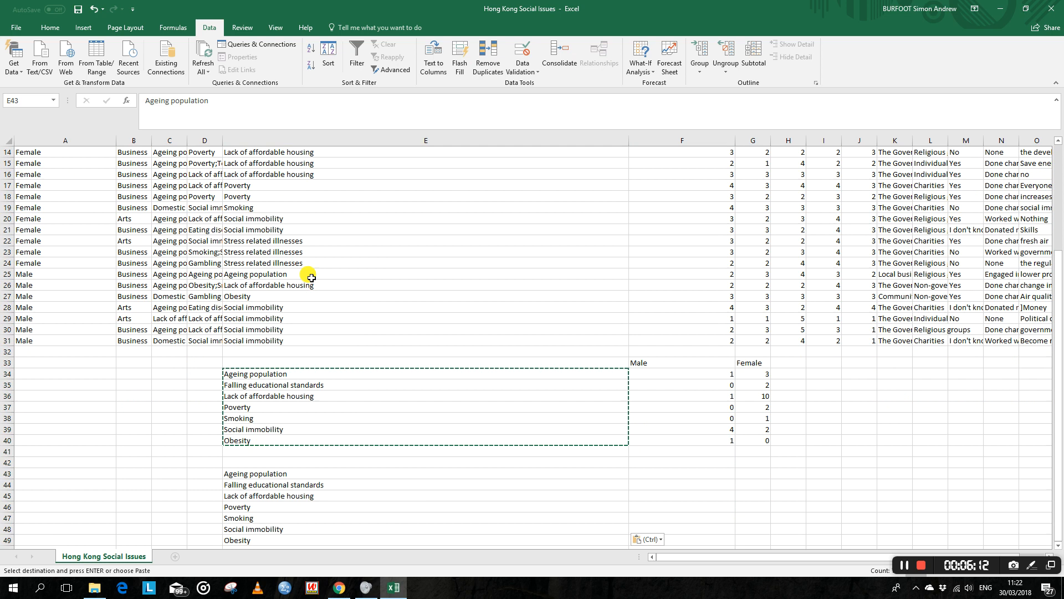
pyautogui.scroll(-3, 388, 428)
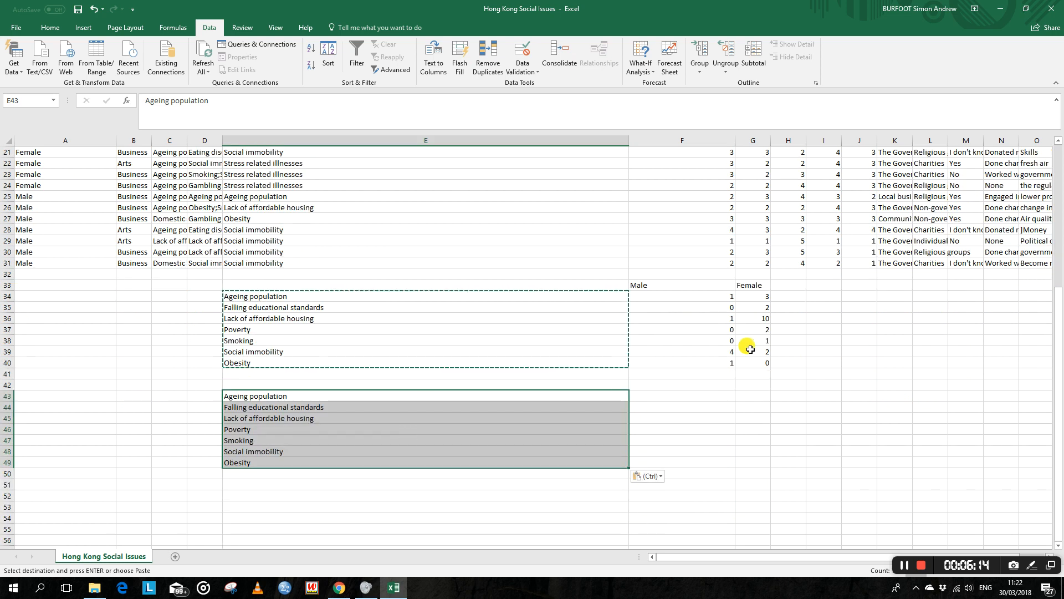
# Copy the Female heading and counts in G33:G40 and paste them as values starting at F42.
pyautogui.moveTo(748, 297); pyautogui.dragTo(751, 327)
pyautogui.click(749, 288)
pyautogui.moveTo(752, 291); pyautogui.dragTo(752, 363)
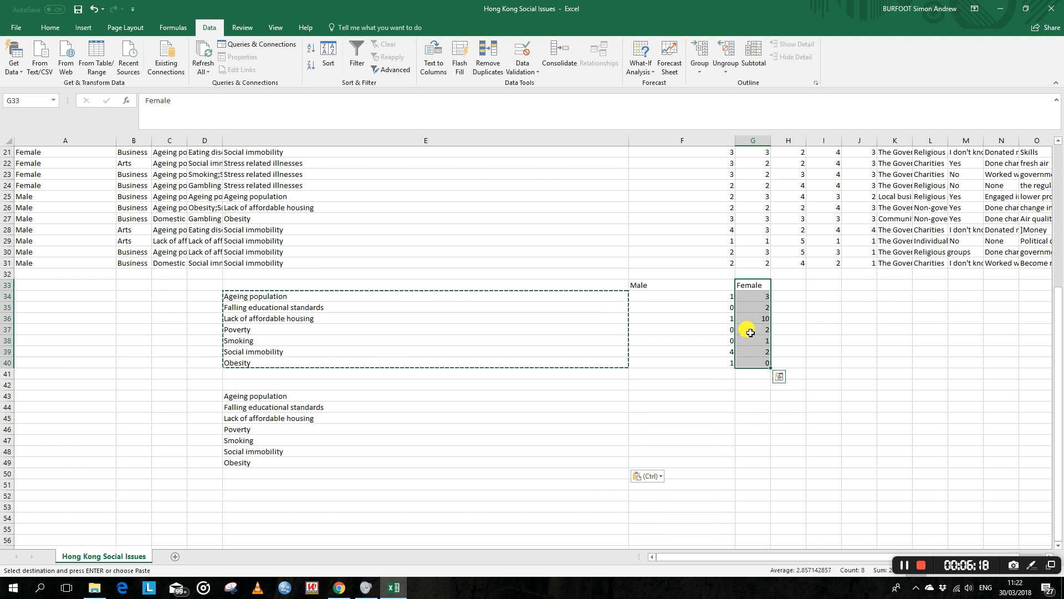
pyautogui.rightClick(753, 339)
pyautogui.click(778, 104)
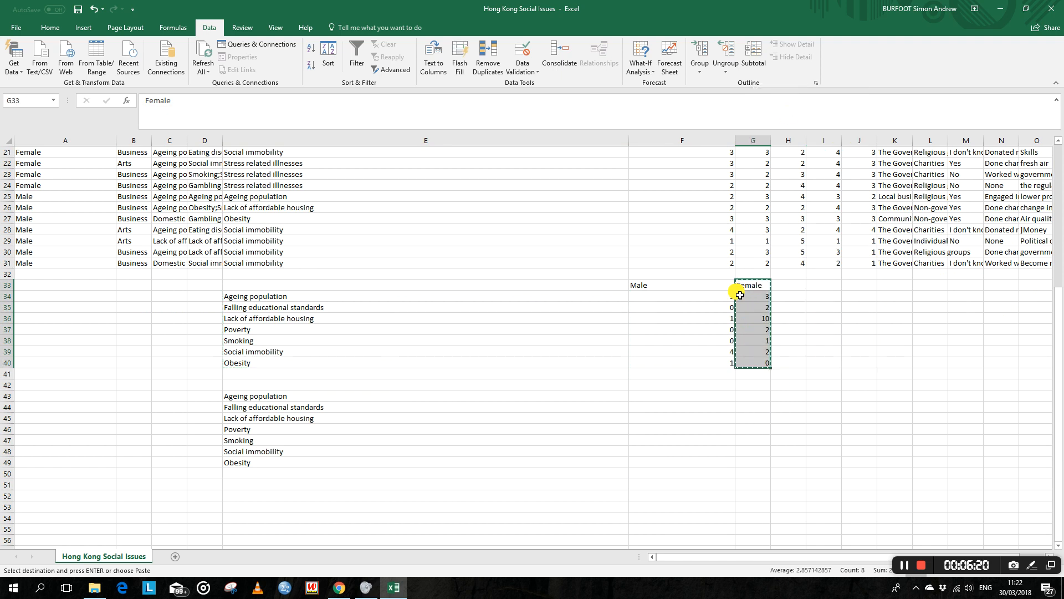
pyautogui.click(661, 382)
pyautogui.rightClick(662, 383)
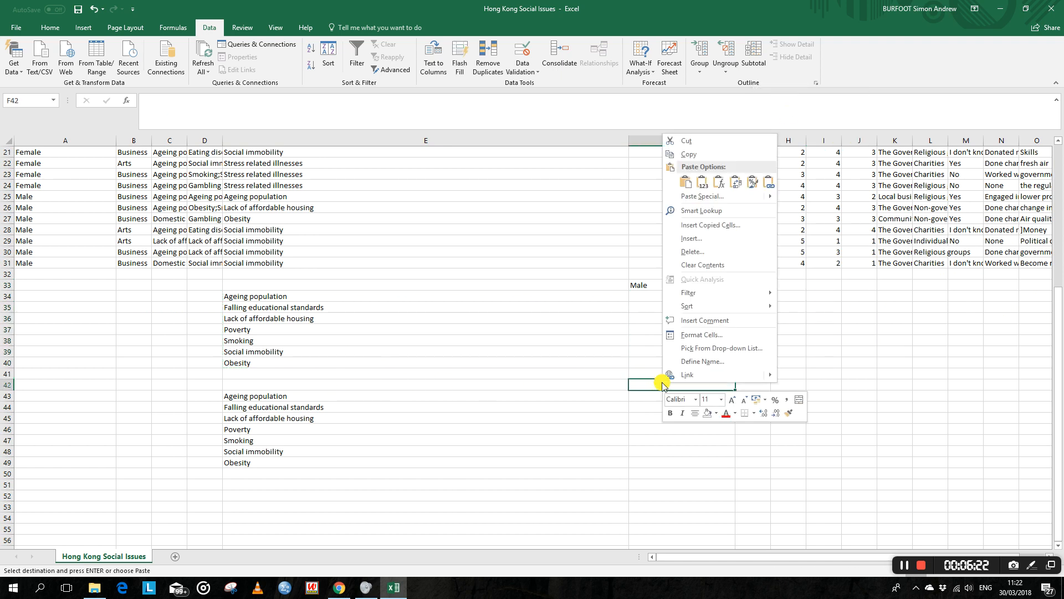
pyautogui.click(703, 182)
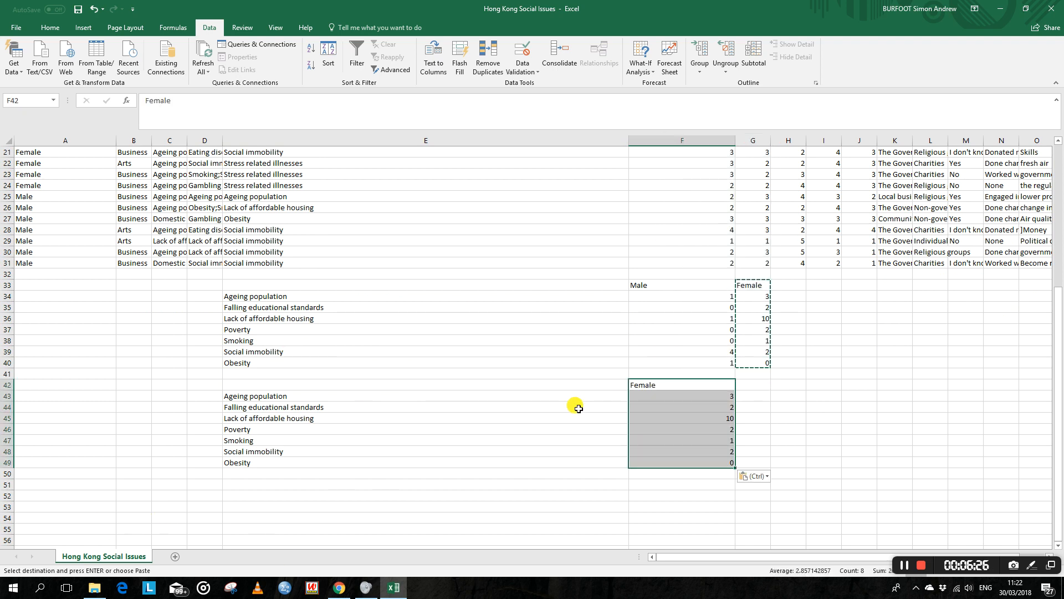
# Clear the original Female heading and counts from G33:G40.
pyautogui.press('Escape')
pyautogui.moveTo(746, 285); pyautogui.dragTo(758, 363)
pyautogui.press('Delete')
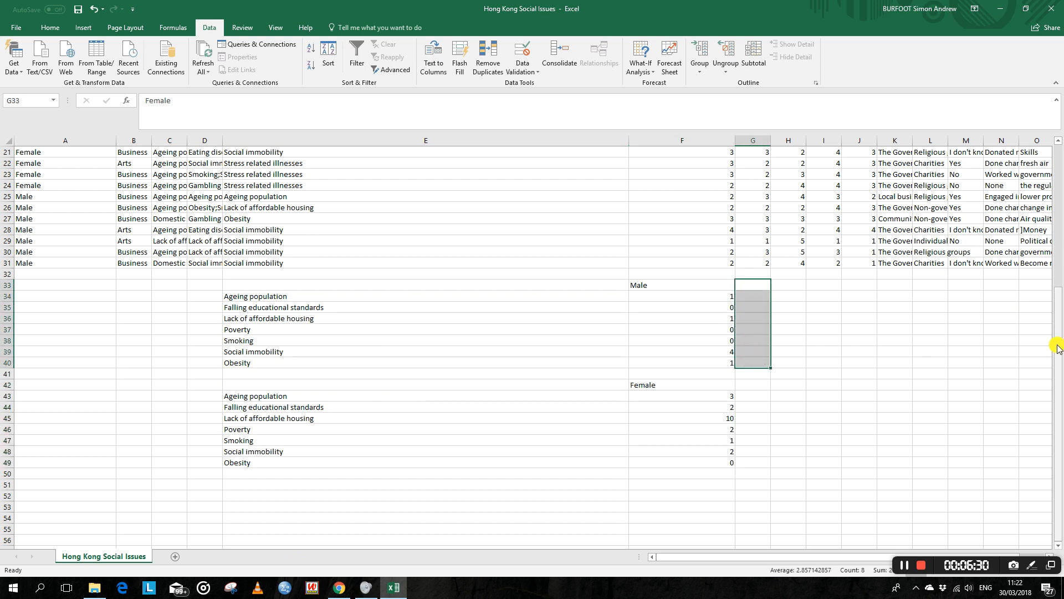
pyautogui.press('Down')
pyautogui.press('Down')
pyautogui.press('Down')
pyautogui.press('Down')
pyautogui.press('Down')
pyautogui.press('Down')
pyautogui.press('Down')
pyautogui.press('Down')
pyautogui.press('Down')
pyautogui.press('Down')
pyautogui.press('Down')
pyautogui.press('Left')
pyautogui.press('Left')
pyautogui.press('Left')
pyautogui.press('Left')
pyautogui.press('Left')
pyautogui.press('Left')
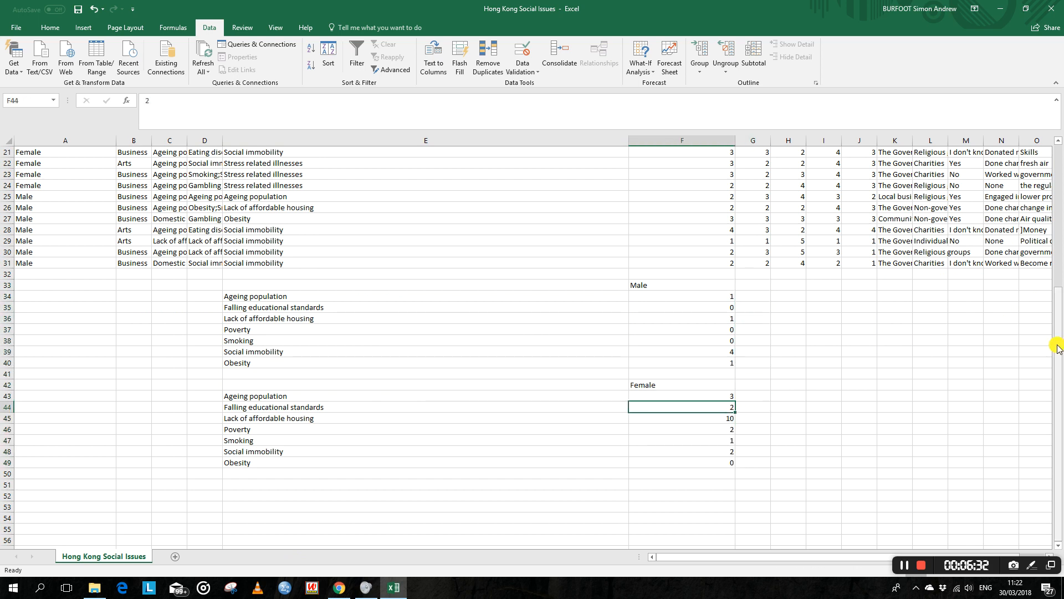
pyautogui.press('Up')
pyautogui.press('Up')
pyautogui.press('Up')
pyautogui.press('Up')
pyautogui.press('Up')
pyautogui.press('Up')
pyautogui.press('Up')
pyautogui.press('Up')
pyautogui.press('Up')
pyautogui.press('Up')
pyautogui.press('Up')
pyautogui.press('Up')
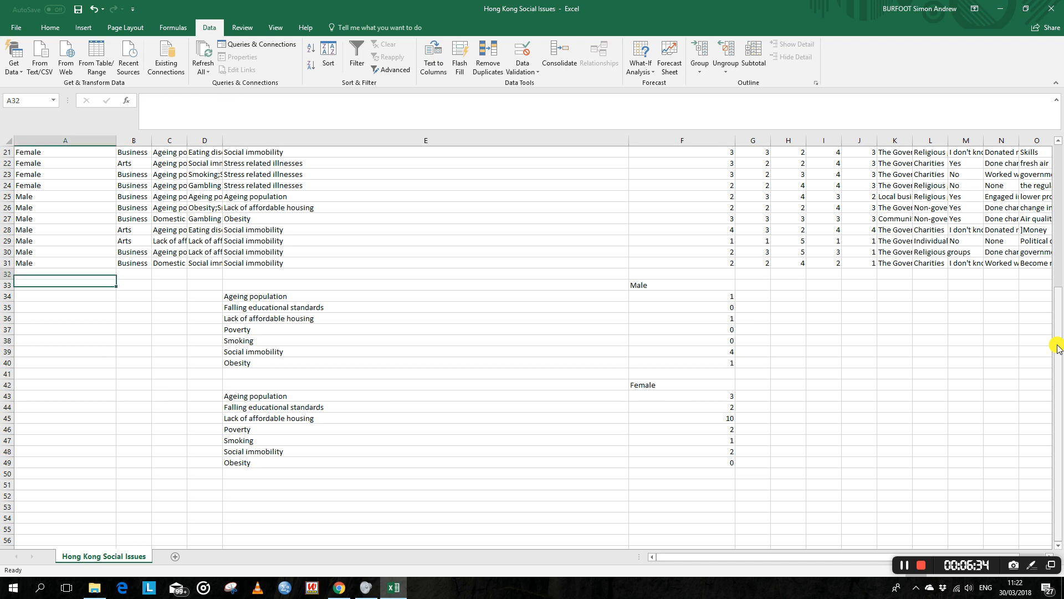
pyautogui.press('Right')
pyautogui.press('Right')
pyautogui.press('Right')
pyautogui.press('Right')
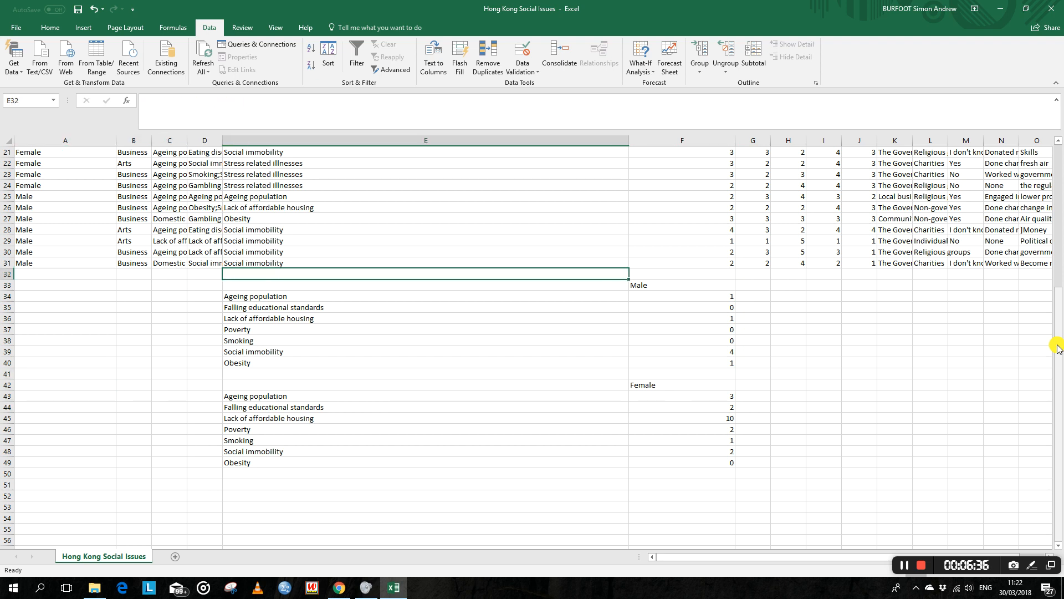
pyautogui.press('Down')
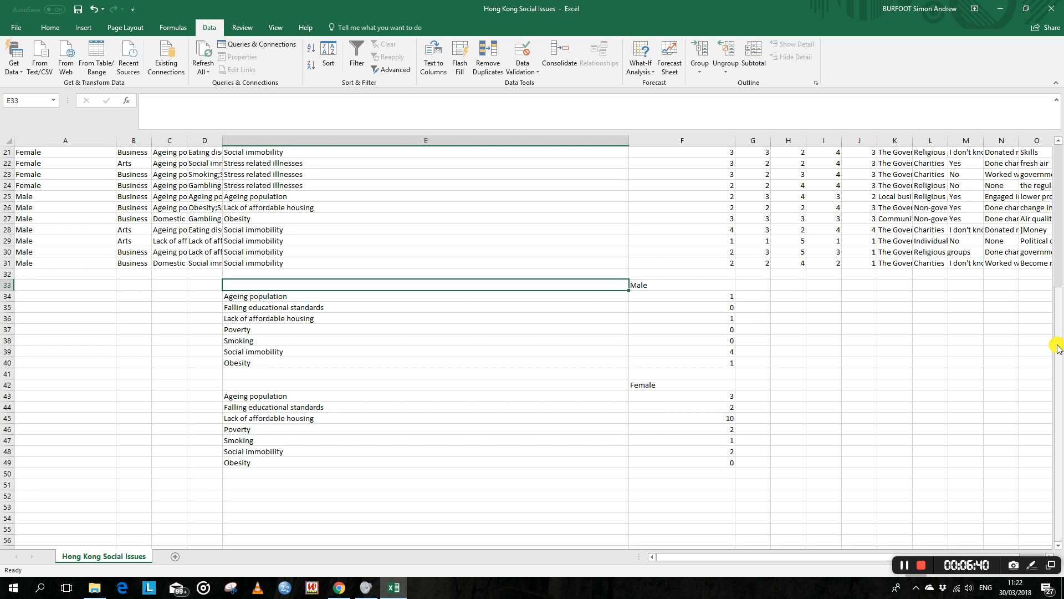
# Copy the Q5 question heading from E1 into E33, above the Male category list.
pyautogui.press('Up')
pyautogui.press('Up')
pyautogui.press('Up')
pyautogui.press('Up')
pyautogui.press('Up')
pyautogui.press('Up')
pyautogui.press('Up')
pyautogui.press('Up')
pyautogui.press('Up')
pyautogui.press('Up')
pyautogui.press('Up')
pyautogui.press('Up')
pyautogui.press('Up')
pyautogui.press('Up')
pyautogui.press('Up')
pyautogui.press('Up')
pyautogui.press('Up')
pyautogui.press('Up')
pyautogui.press('Up')
pyautogui.press('Up')
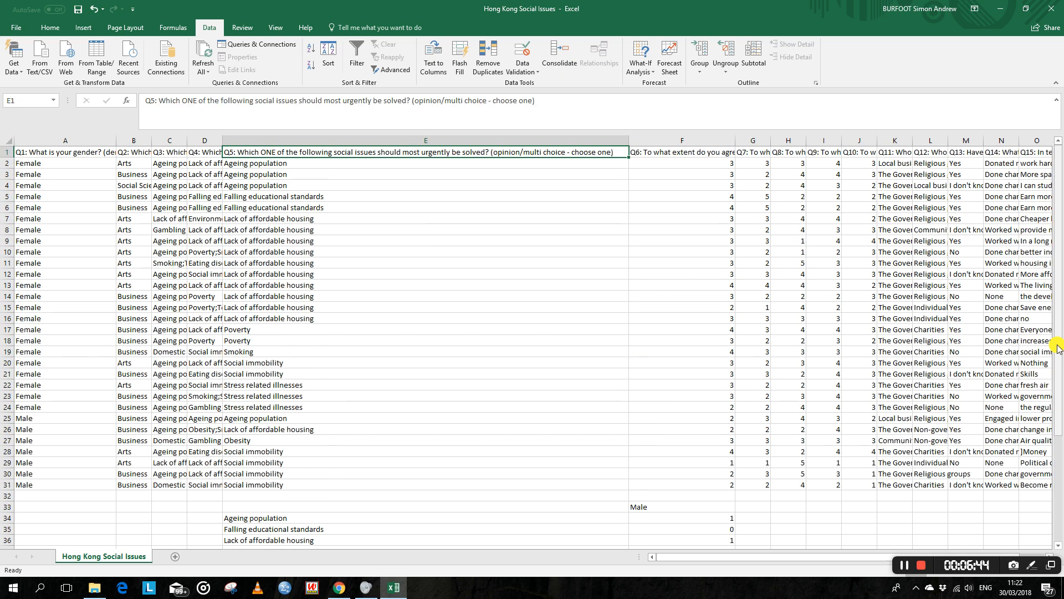
pyautogui.hotkey('ctrl', 'c')
pyautogui.press('Down')
pyautogui.press('Down')
pyautogui.press('Down')
pyautogui.press('Down')
pyautogui.press('Down')
pyautogui.press('Down')
pyautogui.press('Down')
pyautogui.press('Down')
pyautogui.press('Down')
pyautogui.press('Down')
pyautogui.press('Down')
pyautogui.press('Down')
pyautogui.press('Down')
pyautogui.press('Down')
pyautogui.press('Down')
pyautogui.press('Down')
pyautogui.press('Down')
pyautogui.press('Down')
pyautogui.press('Down')
pyautogui.press('Down')
pyautogui.press('Down')
pyautogui.press('Down')
pyautogui.press('Down')
pyautogui.press('Down')
pyautogui.press('Down')
pyautogui.press('Down')
pyautogui.press('Down')
pyautogui.press('Down')
pyautogui.press('Down')
pyautogui.press('Down')
pyautogui.press('Down')
pyautogui.press('Down')
pyautogui.press('Down')
pyautogui.press('Down')
pyautogui.press('Down')
pyautogui.press('Down')
pyautogui.press('Down')
pyautogui.press('Down')
pyautogui.press('Down')
pyautogui.press('Down')
pyautogui.press('Up')
pyautogui.press('Up')
pyautogui.press('Up')
pyautogui.press('Up')
pyautogui.press('Up')
pyautogui.press('Up')
pyautogui.press('Up')
pyautogui.press('Up')
pyautogui.press('Up')
pyautogui.press('Up')
pyautogui.press('Up')
pyautogui.press('Up')
pyautogui.press('Up')
pyautogui.press('Up')
pyautogui.press('Up')
pyautogui.press('Up')
pyautogui.press('Up')
pyautogui.press('Up')
pyautogui.press('Up')
pyautogui.press('Up')
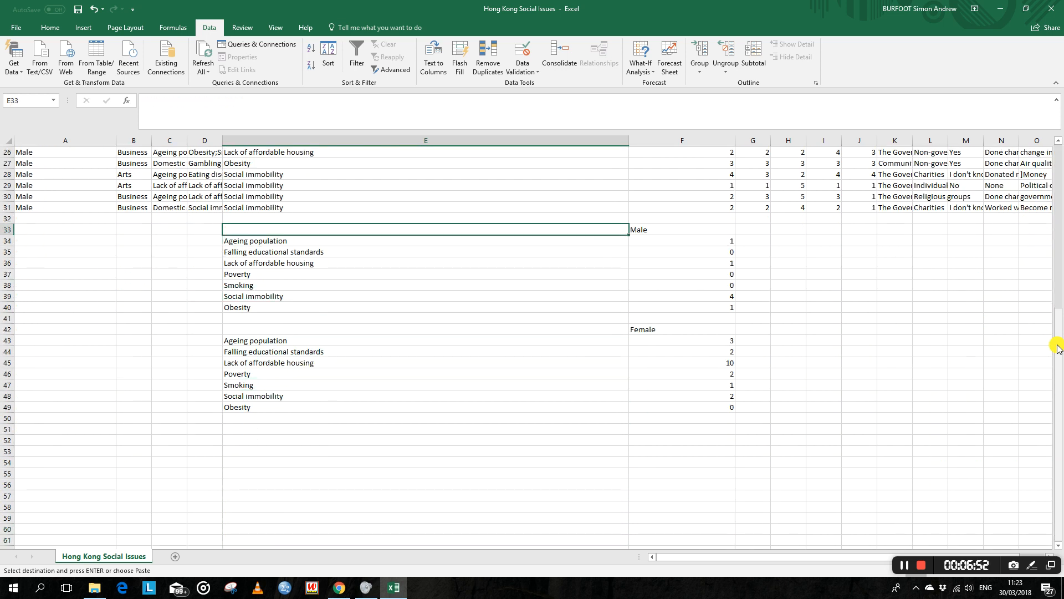
pyautogui.press('Return')
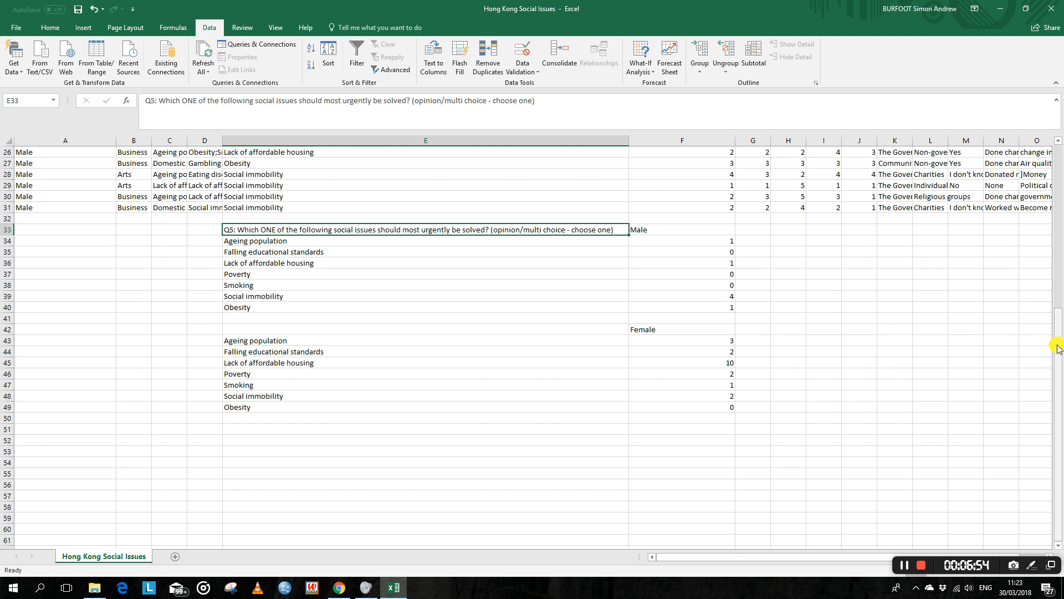
# Replace the bracketed note in the E33 heading with "Male" and clear the separate Male label in F33.
pyautogui.press('F2')
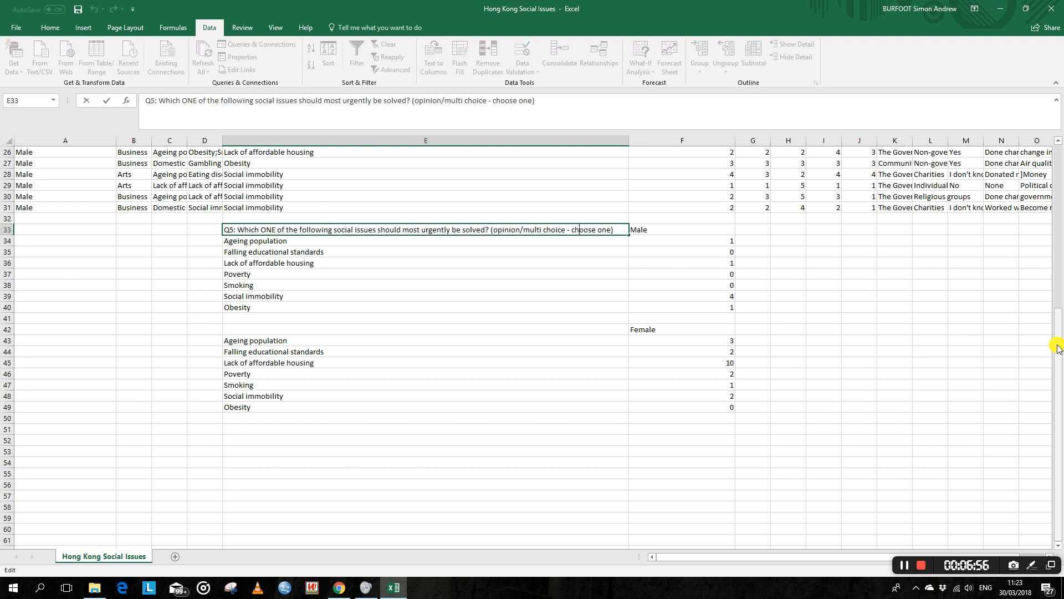
pyautogui.hotkey('shift', 'End')
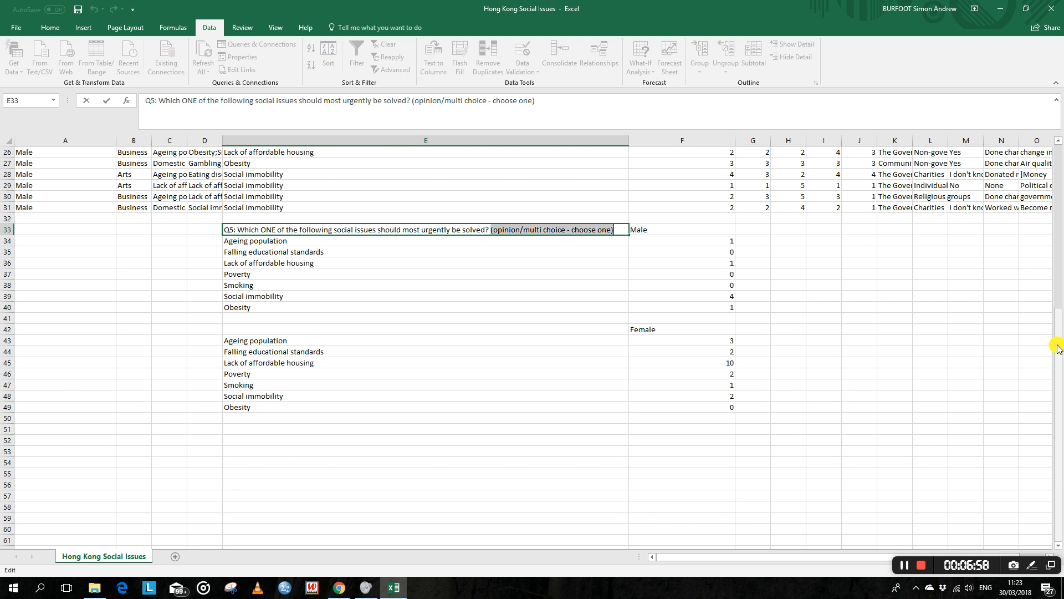
pyautogui.press('Delete')
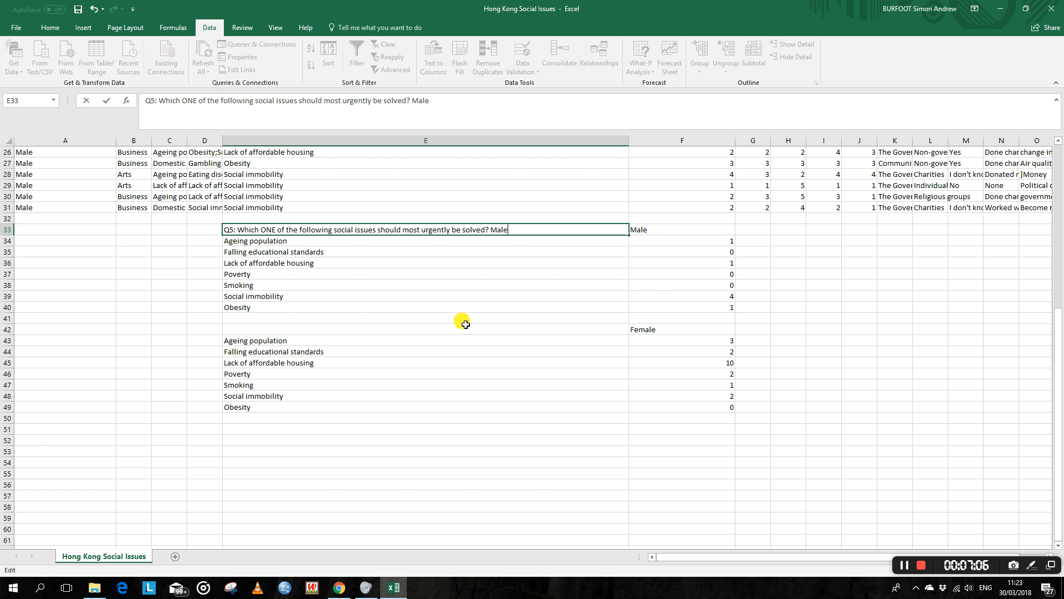
pyautogui.press('Return')
pyautogui.press('Up')
pyautogui.press('Right')
pyautogui.press('Delete')
pyautogui.press('Left')
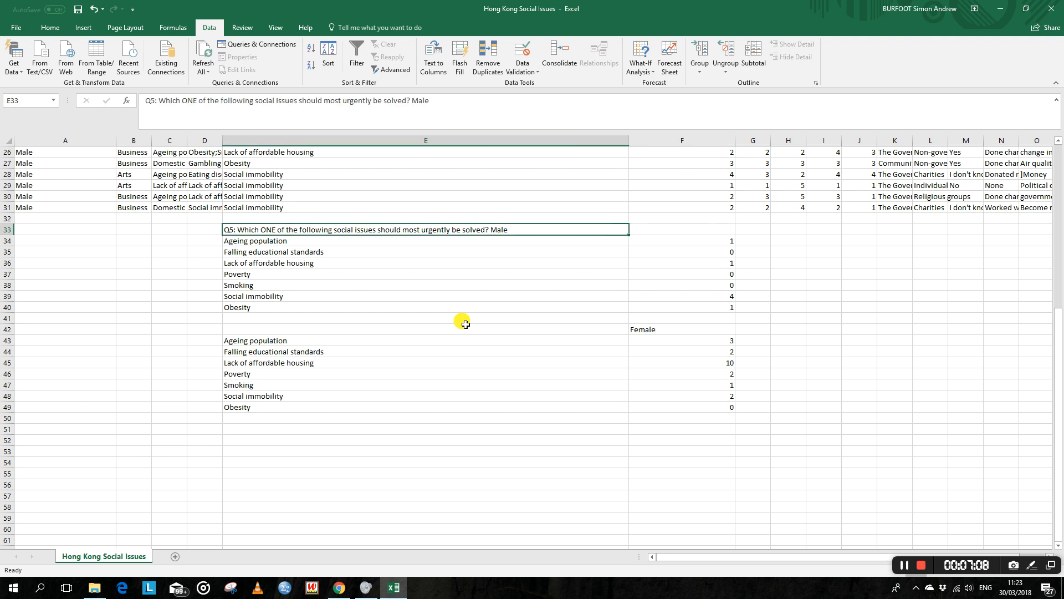
pyautogui.press('Down')
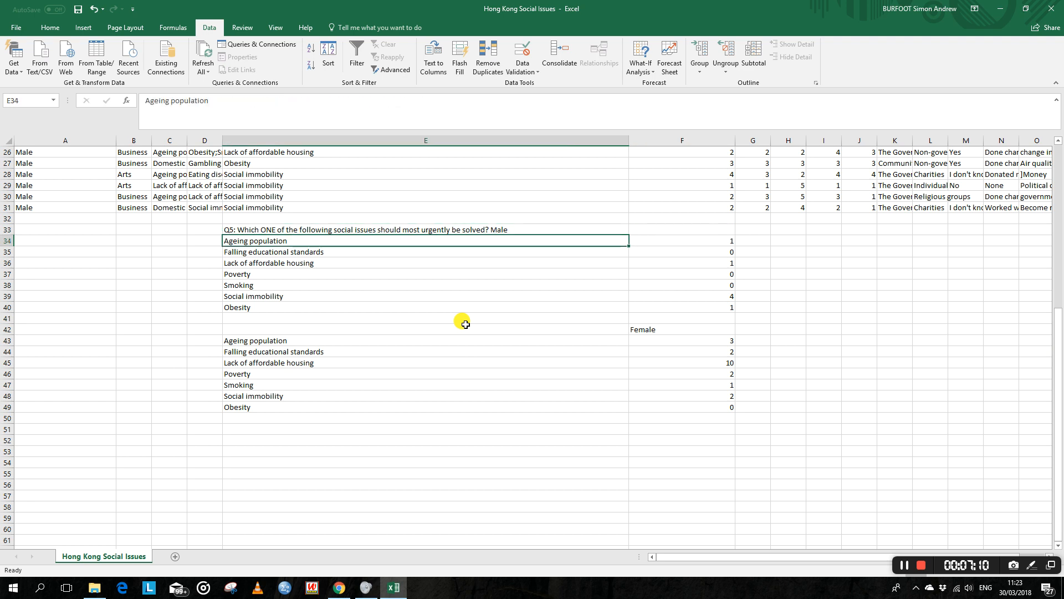
pyautogui.press('Right')
pyautogui.press('Down')
pyautogui.press('Down')
pyautogui.press('Down')
pyautogui.press('Down')
pyautogui.press('Down')
pyautogui.press('Down')
pyautogui.press('Down')
pyautogui.press('Down')
pyautogui.press('Down')
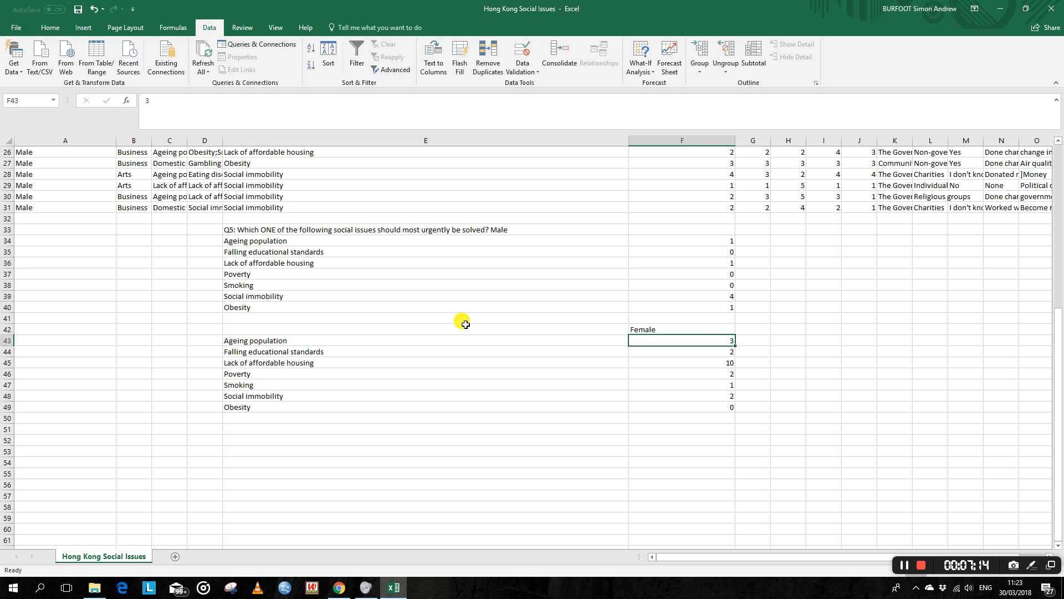
pyautogui.press('Left')
pyautogui.press('Up')
pyautogui.press('Up')
pyautogui.press('Up')
pyautogui.press('Up')
pyautogui.press('Up')
pyautogui.press('Up')
pyautogui.press('Up')
pyautogui.press('Up')
pyautogui.press('Up')
pyautogui.press('Up')
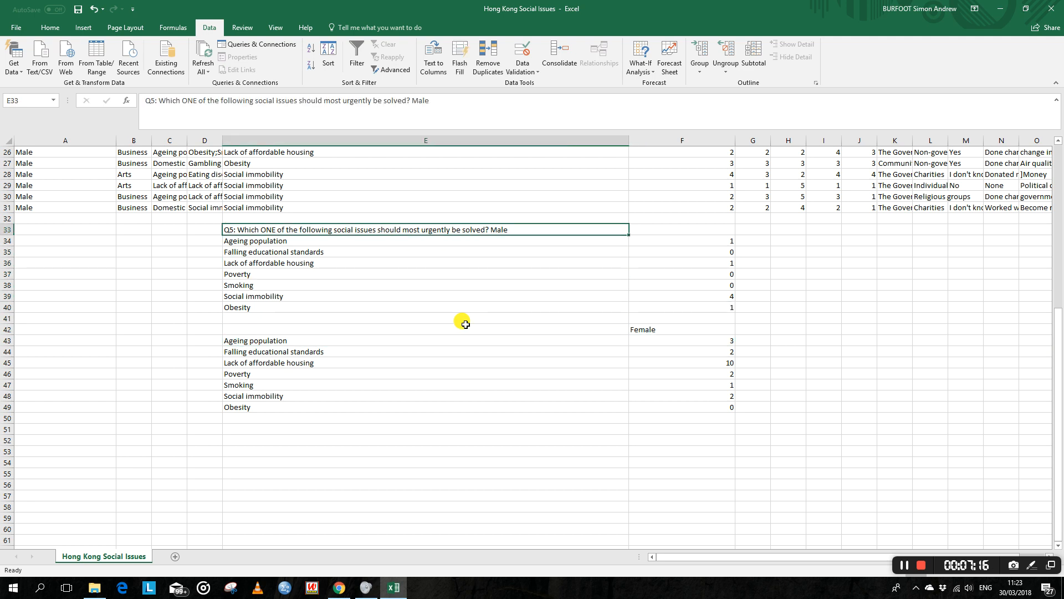
# Copy the Male question heading from E33 into E42, above the Female category list.
pyautogui.hotkey('ctrl', 'c')
pyautogui.press('Down')
pyautogui.press('Down')
pyautogui.press('Down')
pyautogui.press('Down')
pyautogui.press('Down')
pyautogui.press('Down')
pyautogui.press('Down')
pyautogui.press('Down')
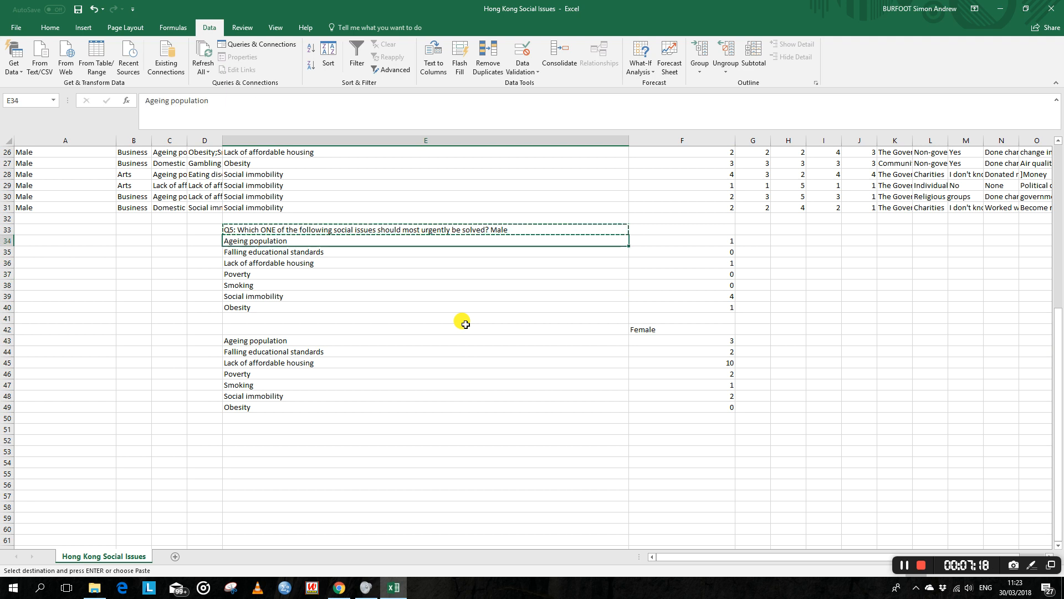
pyautogui.press('Down')
pyautogui.press('Down')
pyautogui.press('Down')
pyautogui.press('Up')
pyautogui.press('Up')
pyautogui.press('Return')
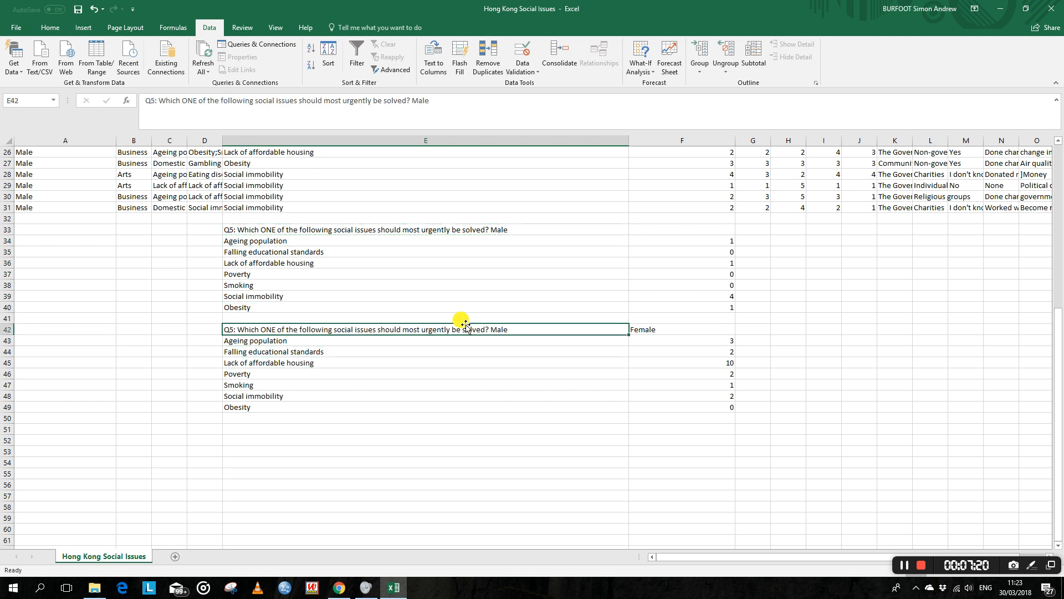
# Change the ending of the E42 question heading to "Female".
pyautogui.press('F2')
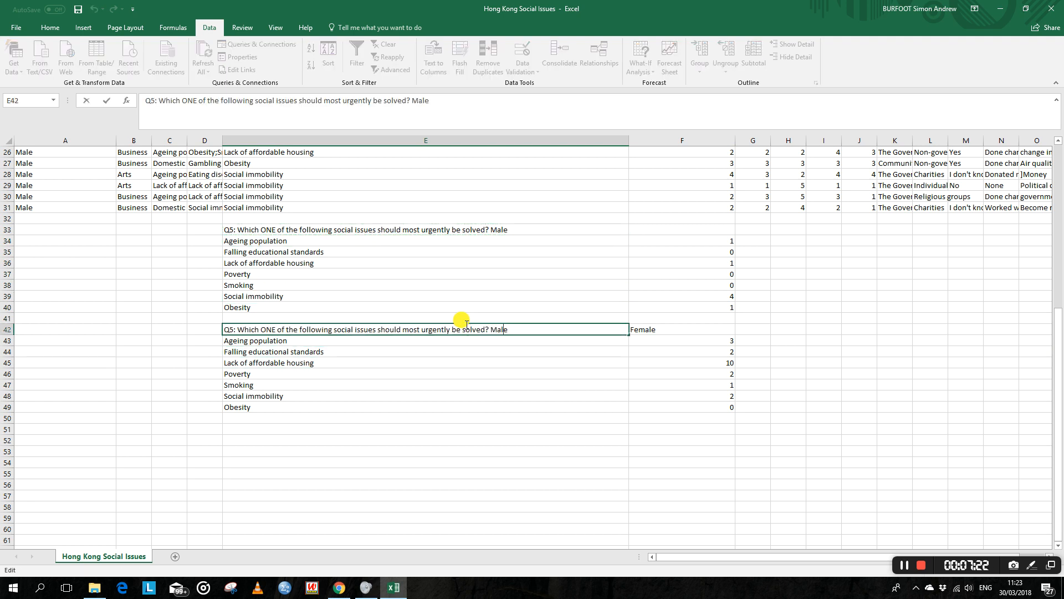
pyautogui.press('Delete')
pyautogui.write('Fem')
pyautogui.press('Return')
pyautogui.press('Up')
pyautogui.press('Up')
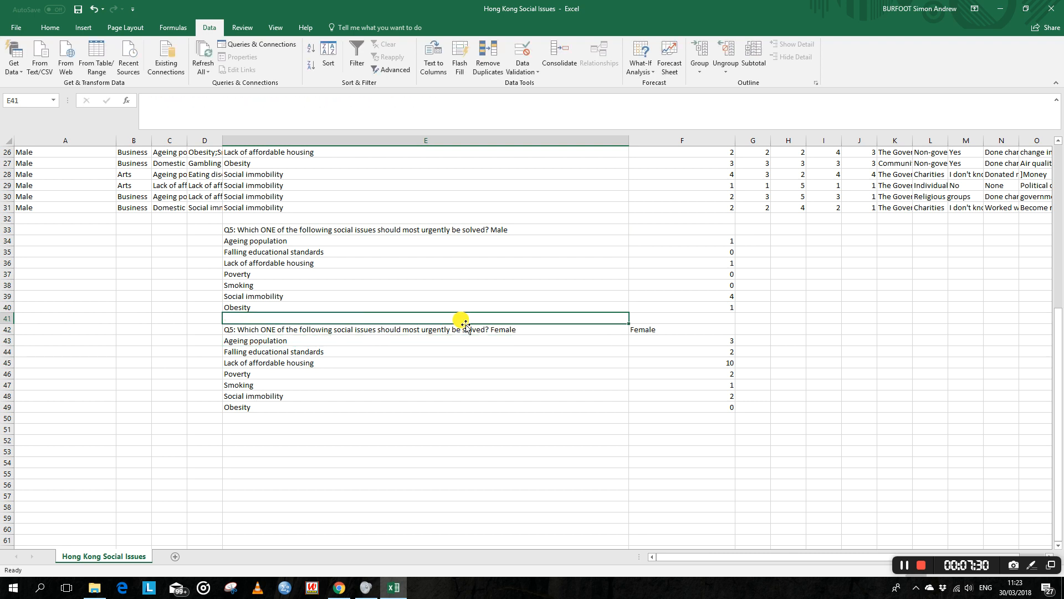
# Insert a blank row above the Female heading in row 42.
pyautogui.press('Right')
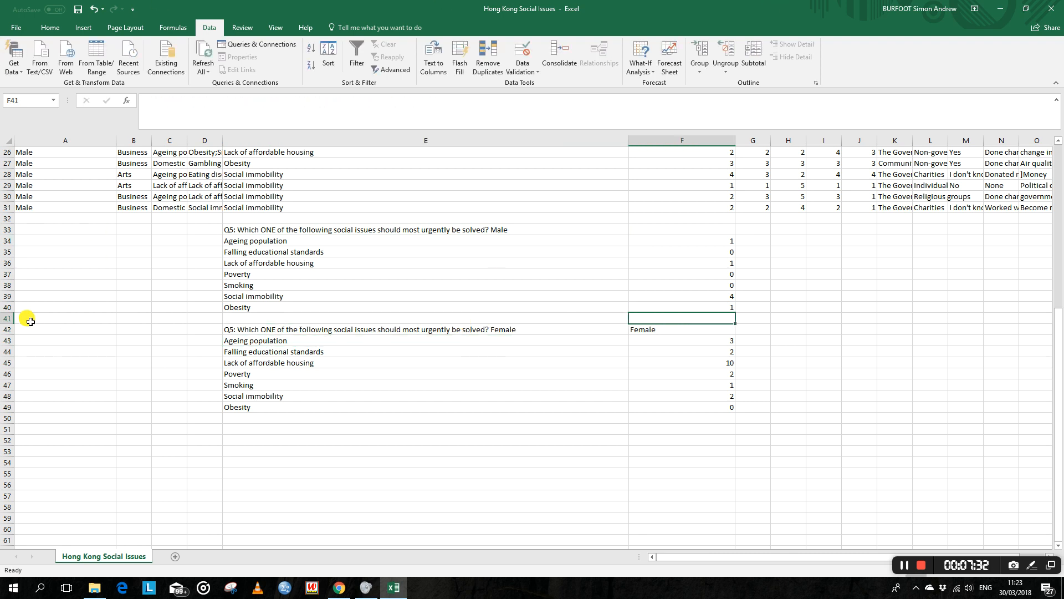
pyautogui.click(3, 329)
pyautogui.click(50, 28)
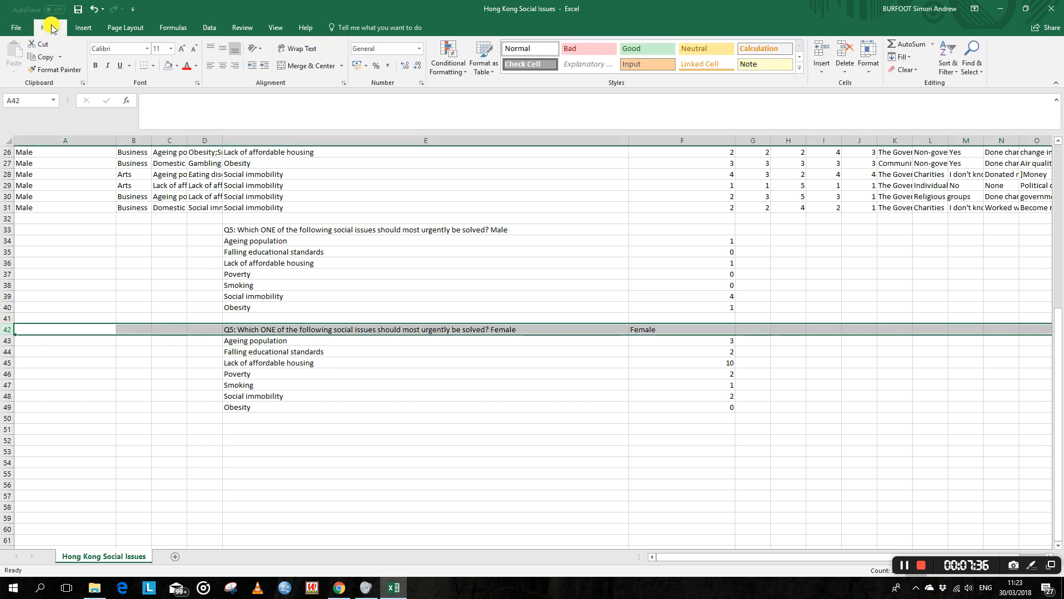
pyautogui.click(822, 47)
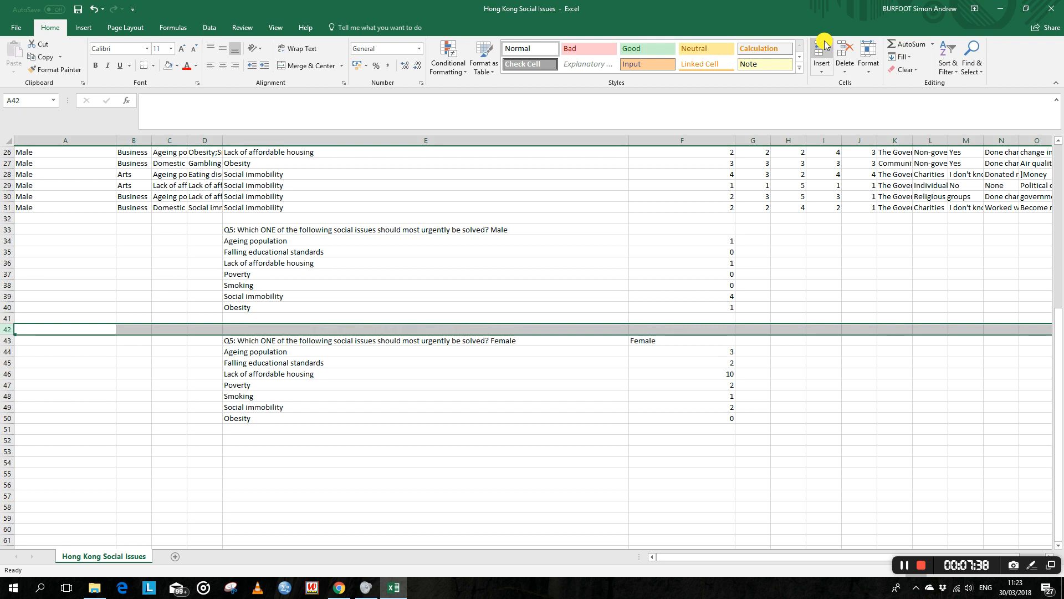
pyautogui.click(542, 363)
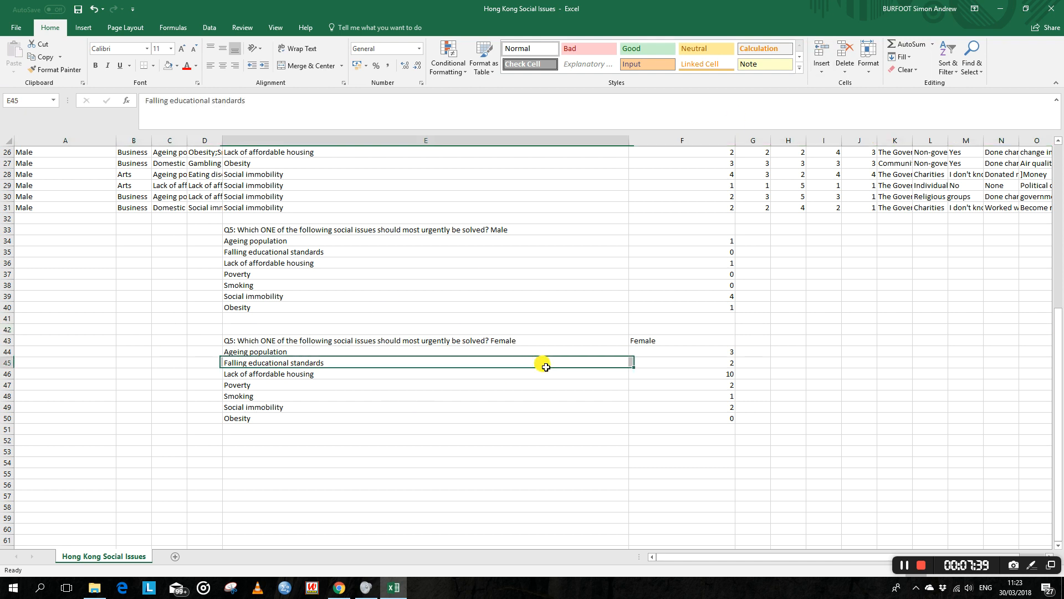
# Total the Male counts in F41 with =SUM(F34:F40).
pyautogui.click(709, 319)
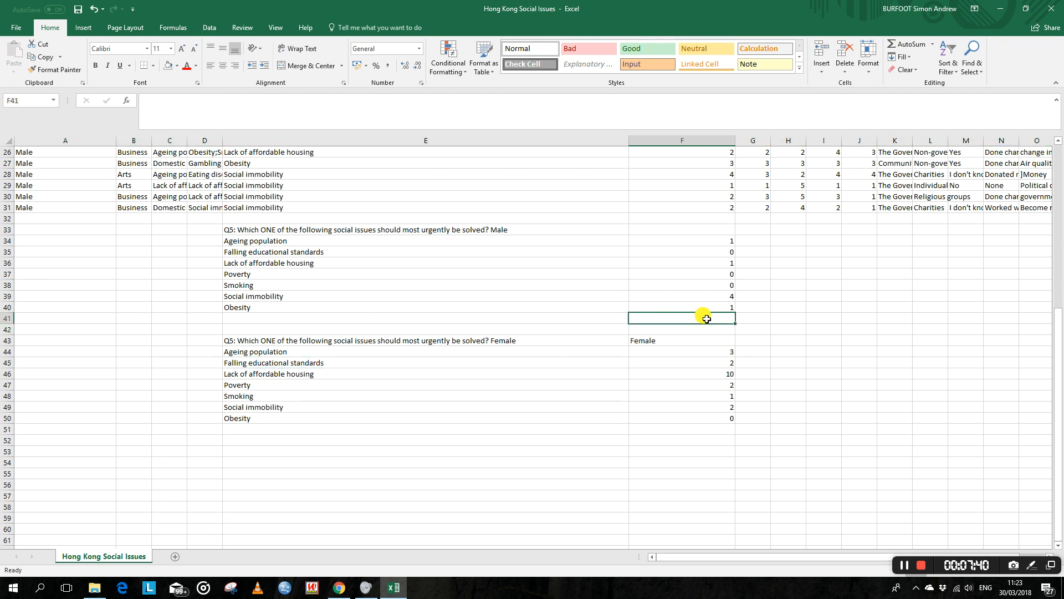
pyautogui.click(935, 47)
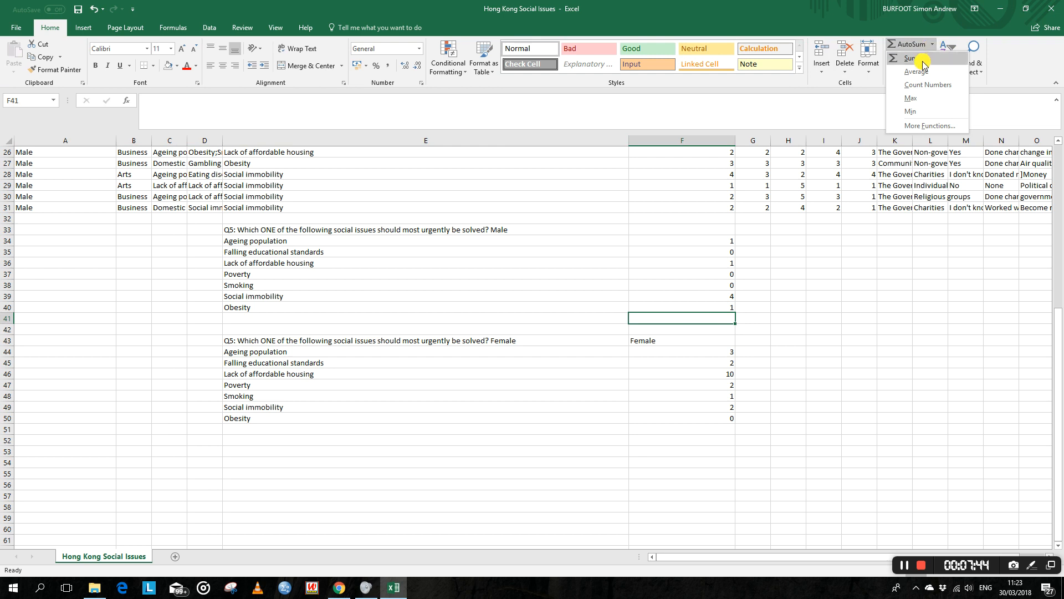
pyautogui.click(921, 59)
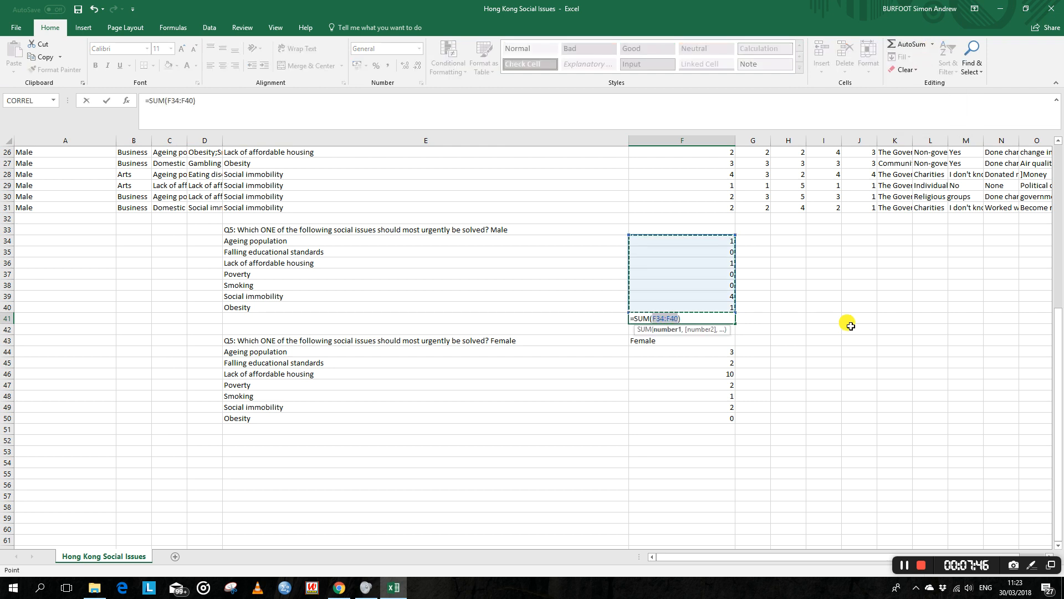
pyautogui.press('Return')
pyautogui.press('Up')
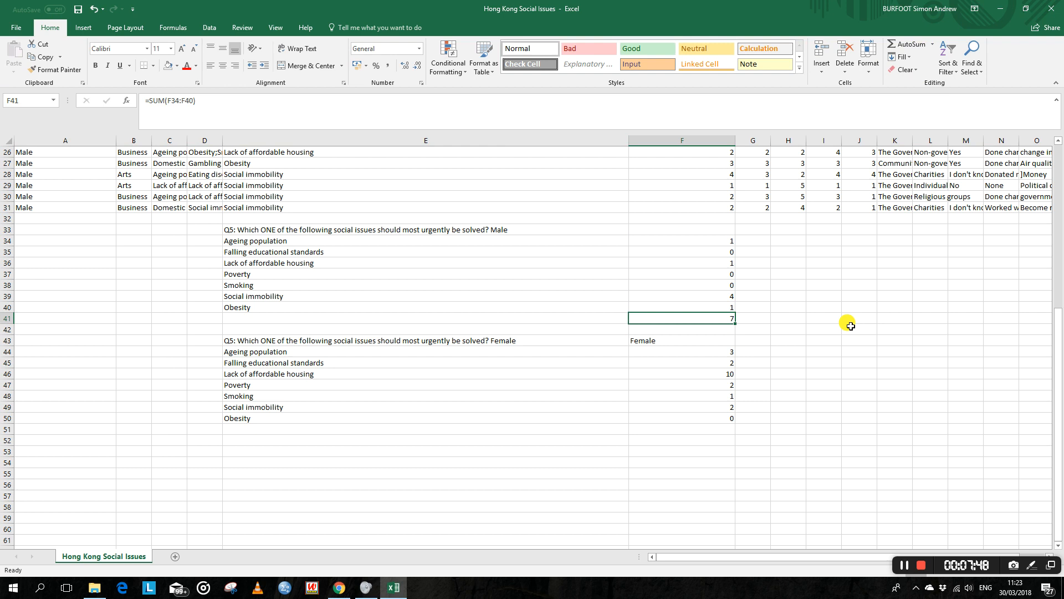
# Delete the Poverty and Smoking cells in E37:F38 from the Male table, shifting the cells below up.
pyautogui.press('Left')
pyautogui.press('Left')
pyautogui.press('Left')
pyautogui.press('Up')
pyautogui.press('Up')
pyautogui.press('Up')
pyautogui.press('Up')
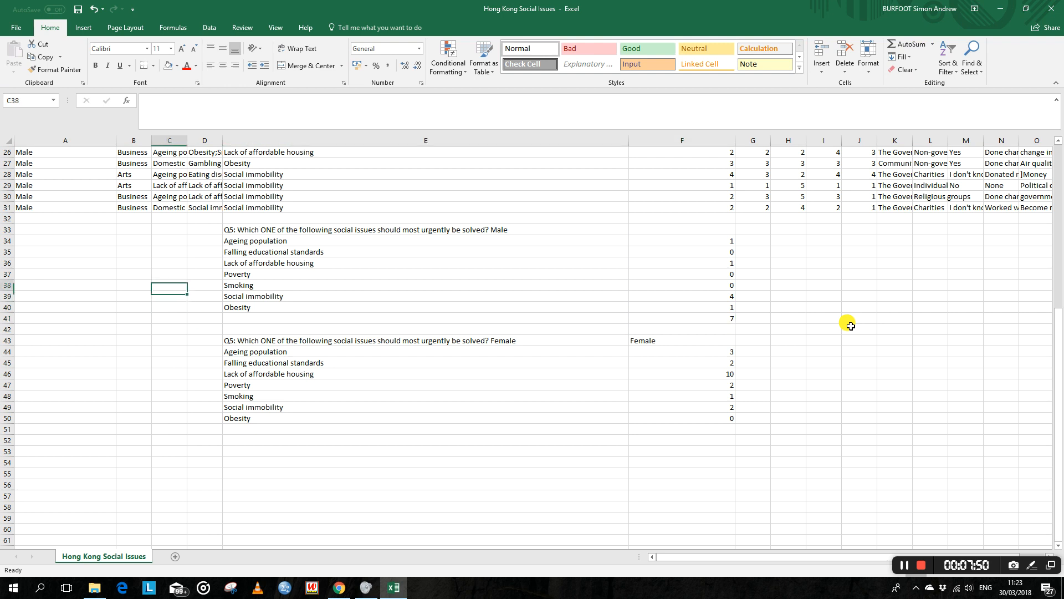
pyautogui.press('Right')
pyautogui.press('Right')
pyautogui.hotkey('shift', 'Right')
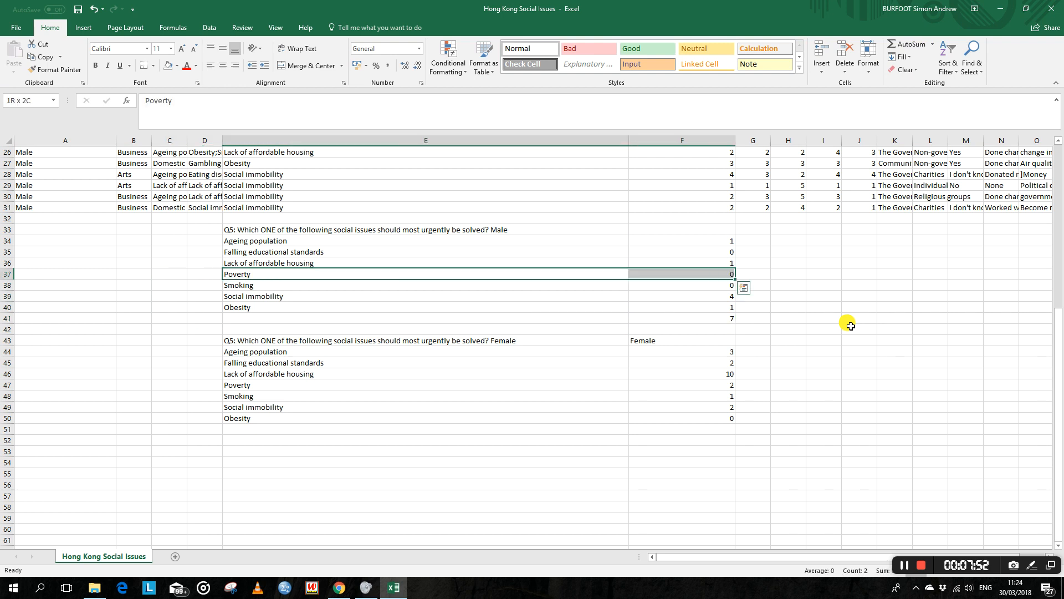
pyautogui.hotkey('shift', 'Down')
pyautogui.hotkey('ctrl', 'v')
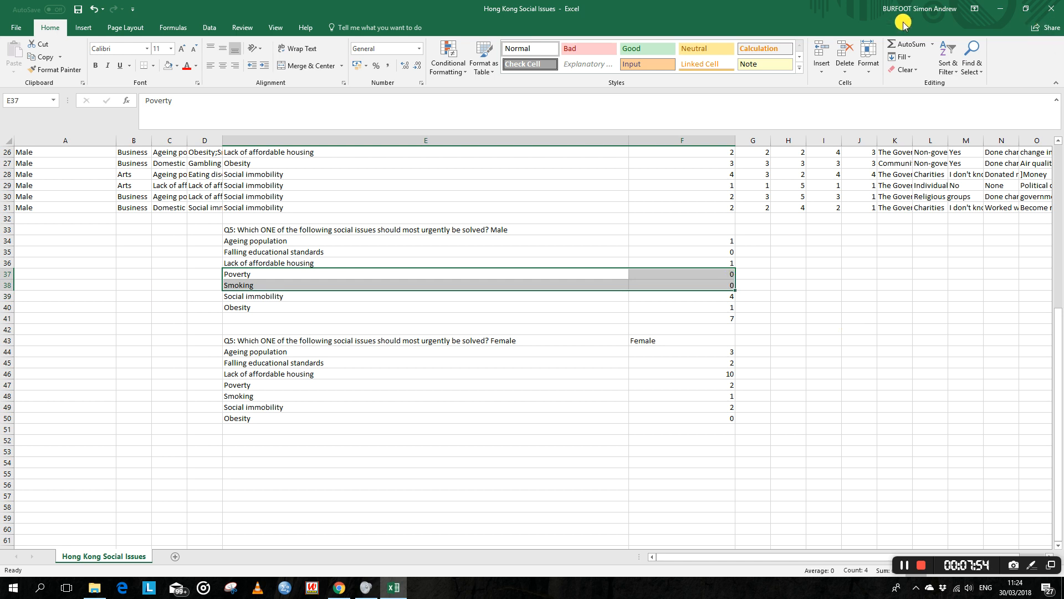
pyautogui.click(844, 53)
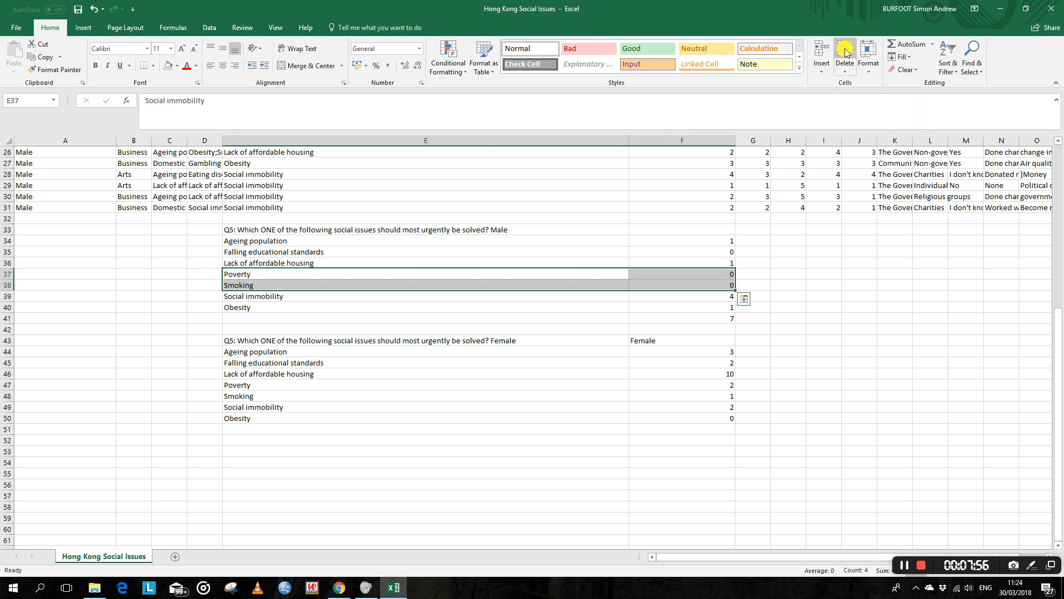
# Delete the Falling educational standards cells in E35:F35 from the Male table, shifting the cells below up.
pyautogui.moveTo(252, 240); pyautogui.dragTo(707, 273)
pyautogui.moveTo(326, 250); pyautogui.dragTo(687, 253)
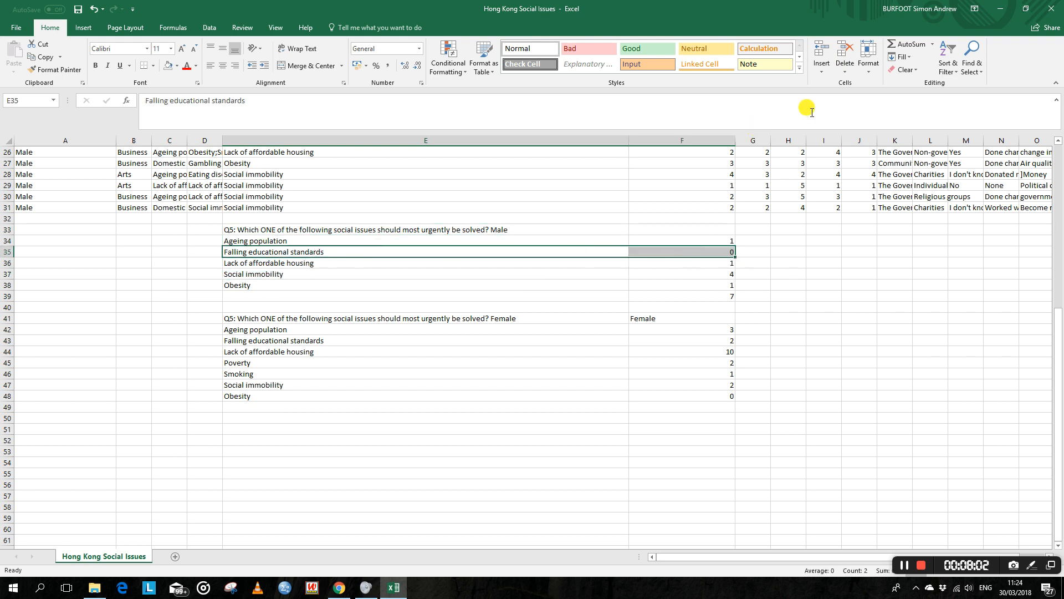
pyautogui.click(844, 53)
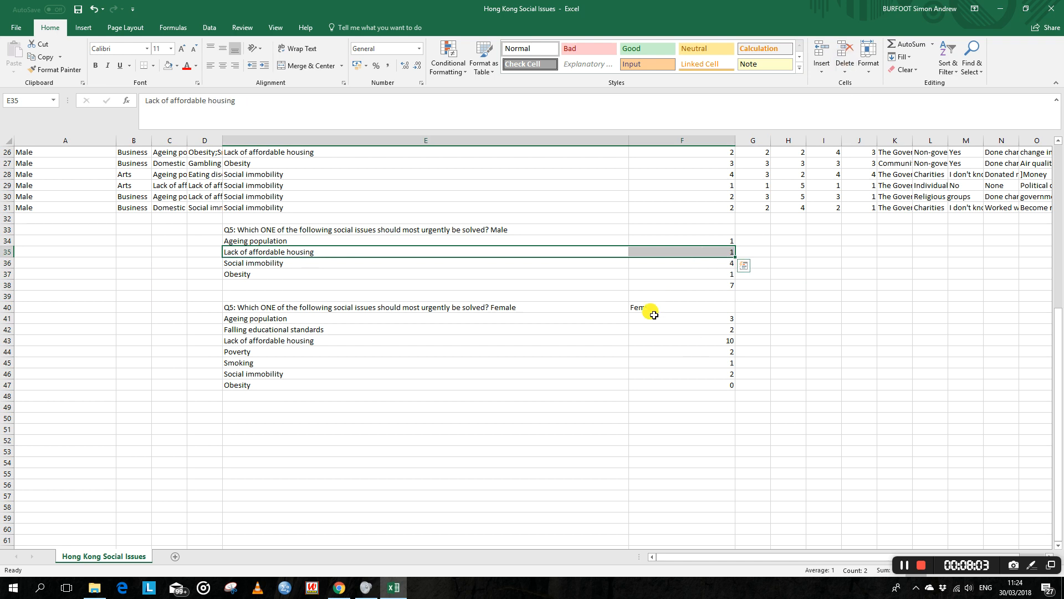
# Clear the separate Female label in F40 and the Obesity entry with its count in E47:F47.
pyautogui.click(650, 308)
pyautogui.press('Delete')
pyautogui.press('Down')
pyautogui.press('Down')
pyautogui.press('Down')
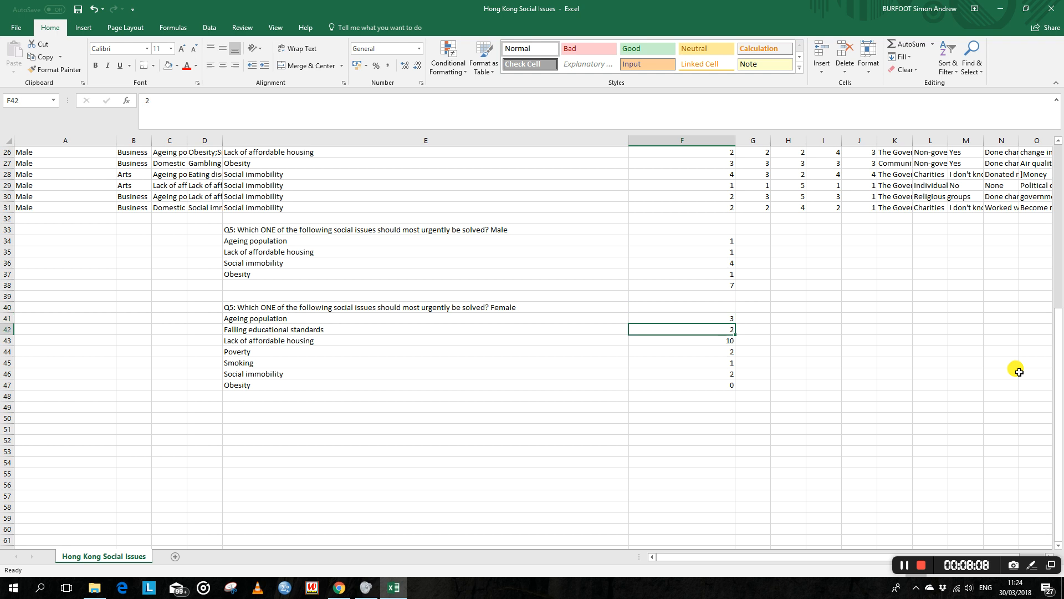
pyautogui.press('Down')
pyautogui.press('Down')
pyautogui.press('Down')
pyautogui.press('Down')
pyautogui.press('Left')
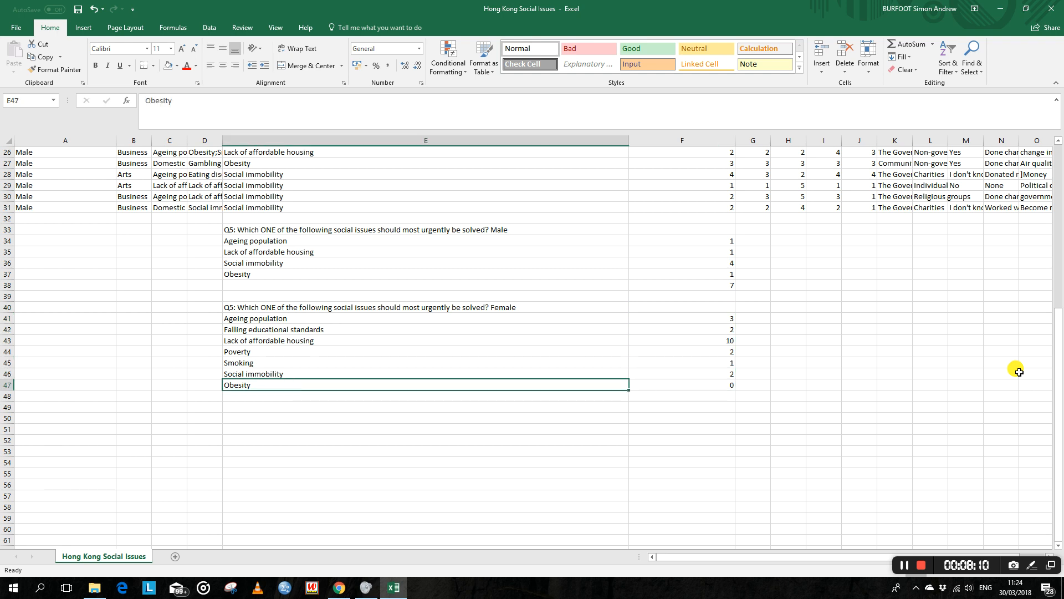
pyautogui.hotkey('shift', 'Right')
pyautogui.press('Delete')
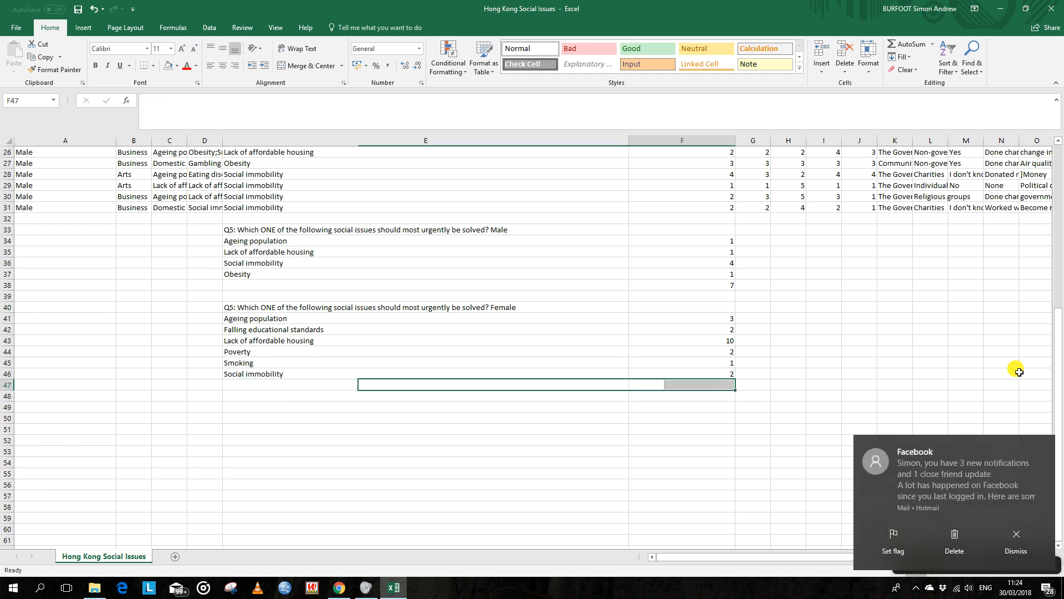
# Total the Female counts in F47 with =SUM(F41:F46).
pyautogui.press('Right')
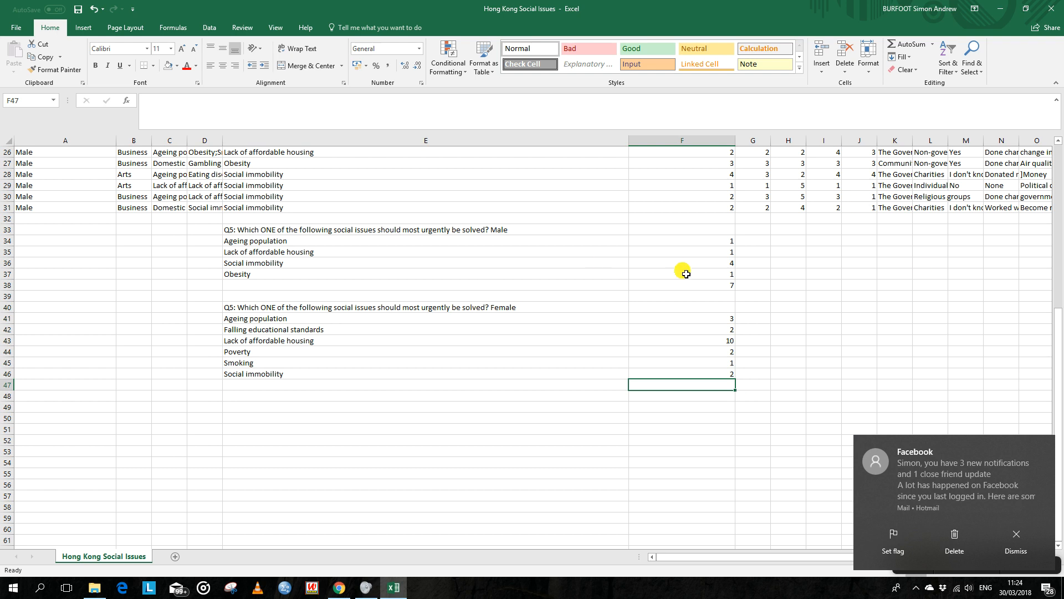
pyautogui.click(932, 45)
pyautogui.click(911, 58)
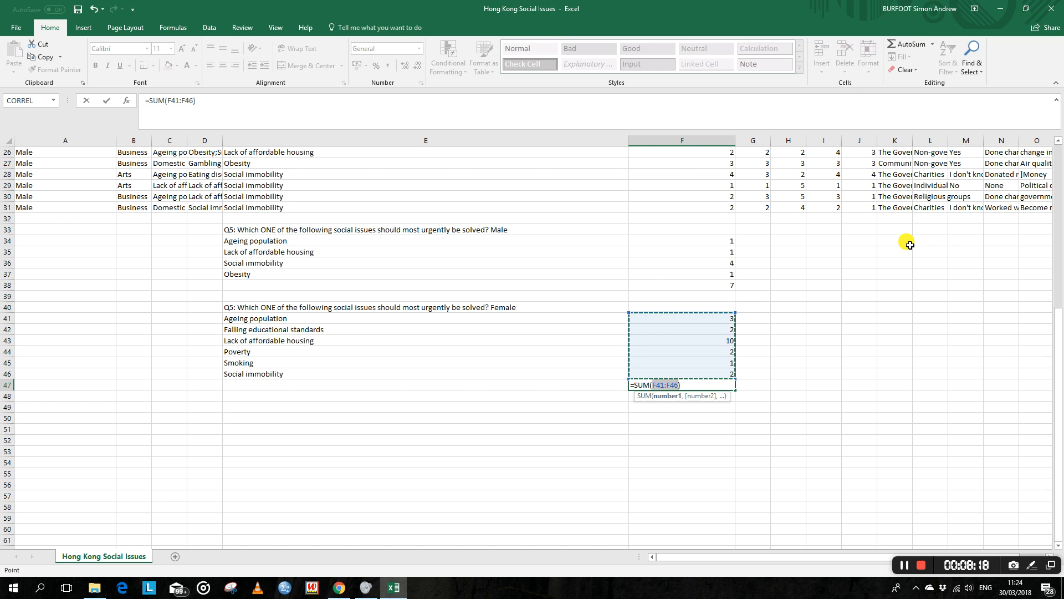
pyautogui.press('Return')
pyautogui.press('Up')
pyautogui.press('Right')
pyautogui.press('Up')
pyautogui.press('Up')
pyautogui.press('Up')
pyautogui.press('Up')
pyautogui.press('Up')
pyautogui.press('Up')
pyautogui.press('Up')
pyautogui.press('Up')
pyautogui.press('Up')
pyautogui.press('Up')
pyautogui.press('Up')
pyautogui.press('Up')
pyautogui.press('Up')
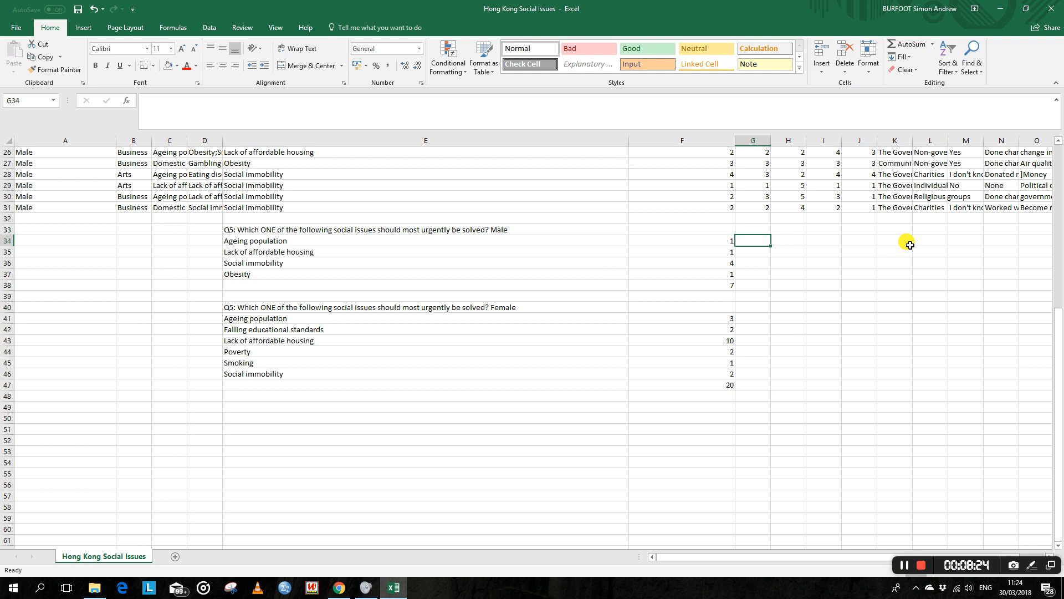
pyautogui.write('+')
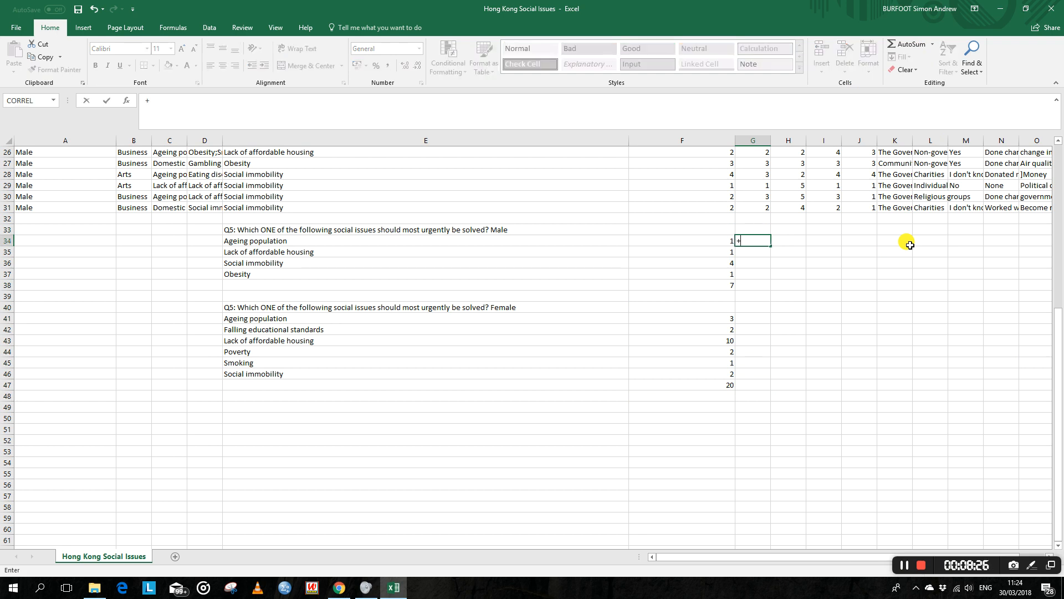
pyautogui.press('Down')
pyautogui.press('Down')
pyautogui.press('Down')
pyautogui.press('Down')
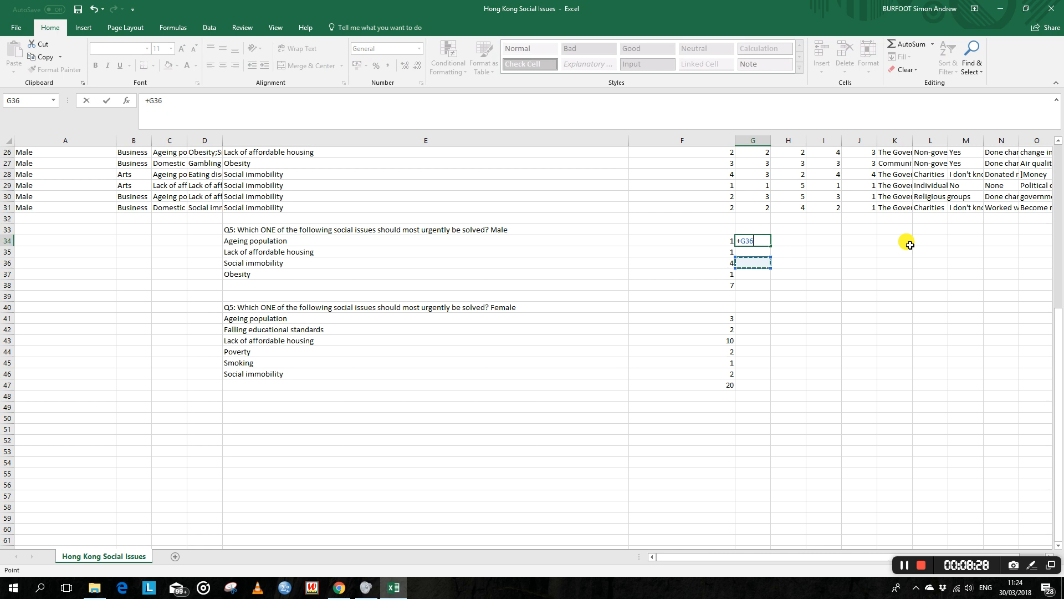
pyautogui.press('Left')
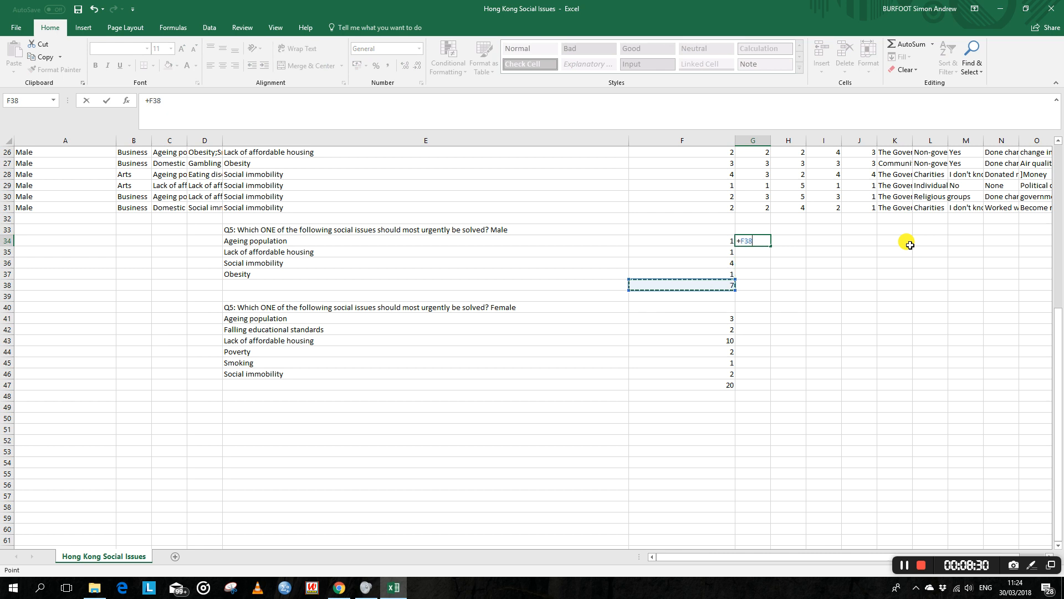
pyautogui.write('/')
pyautogui.press('Escape')
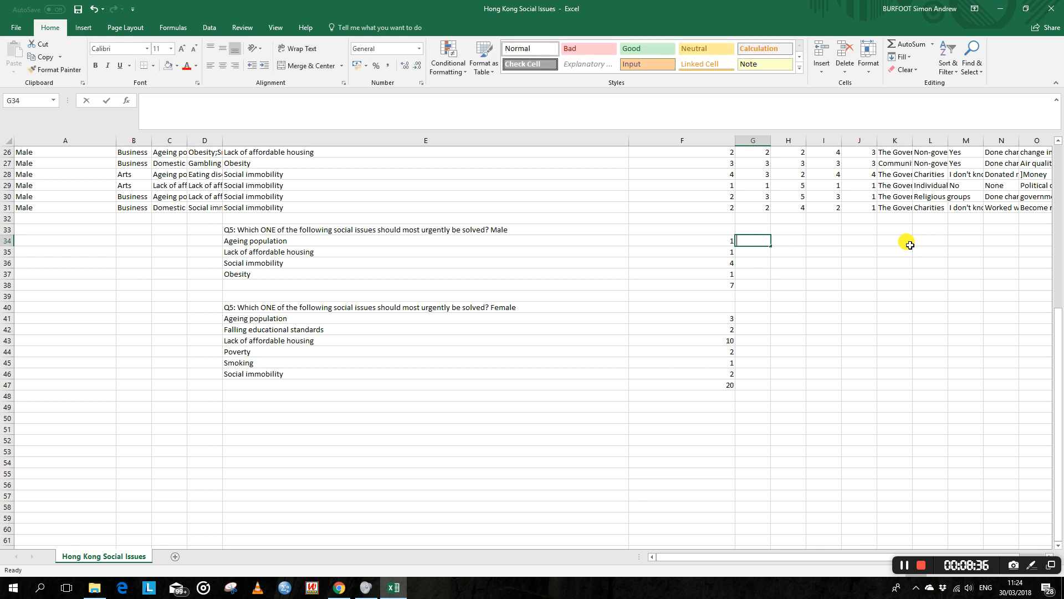
# Calculate the Male Ageing population share in G34 as +F34/F38 and format it as a percentage.
pyautogui.write('+')
pyautogui.press('Left')
pyautogui.write('/')
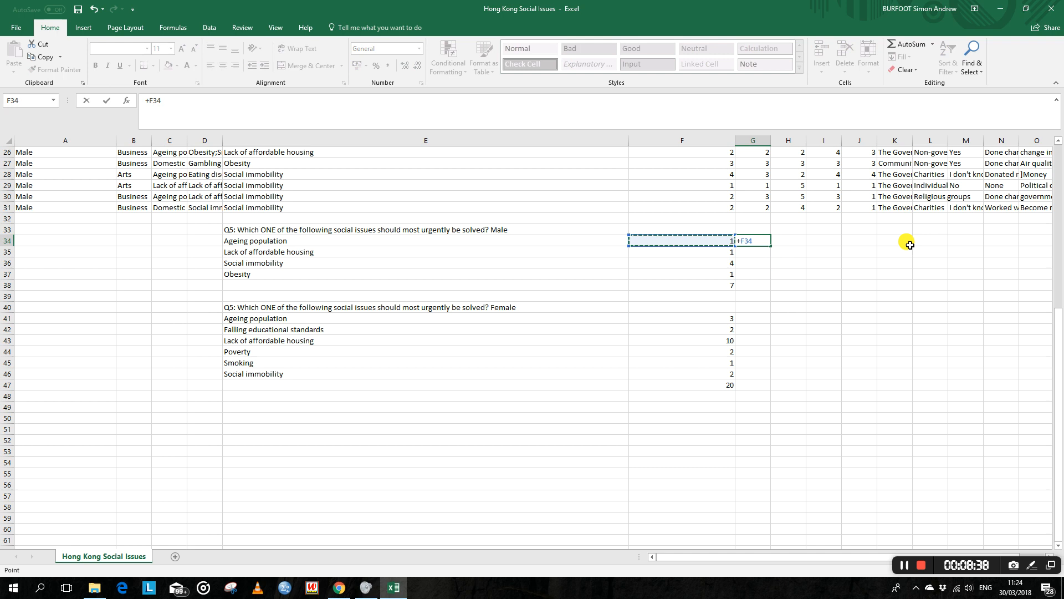
pyautogui.press('Down')
pyautogui.press('Down')
pyautogui.press('Down')
pyautogui.press('Down')
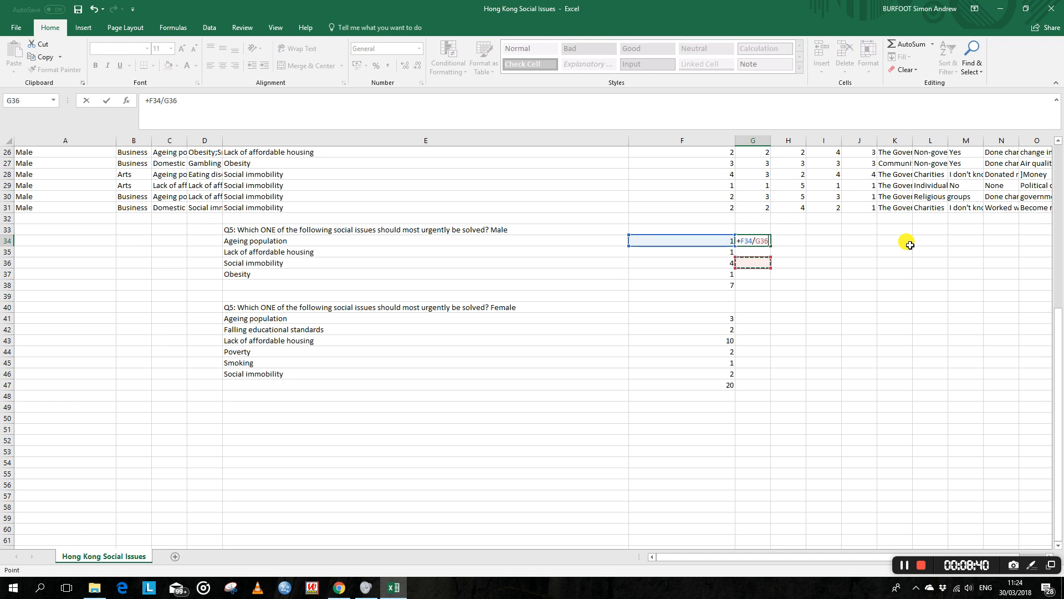
pyautogui.press('Left')
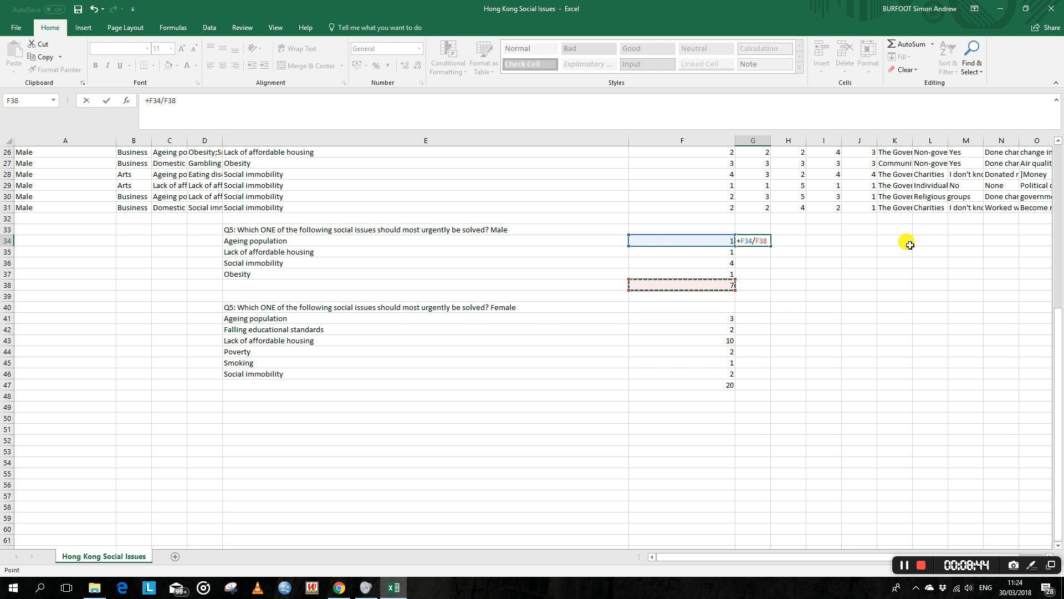
pyautogui.press('Return')
pyautogui.press('Up')
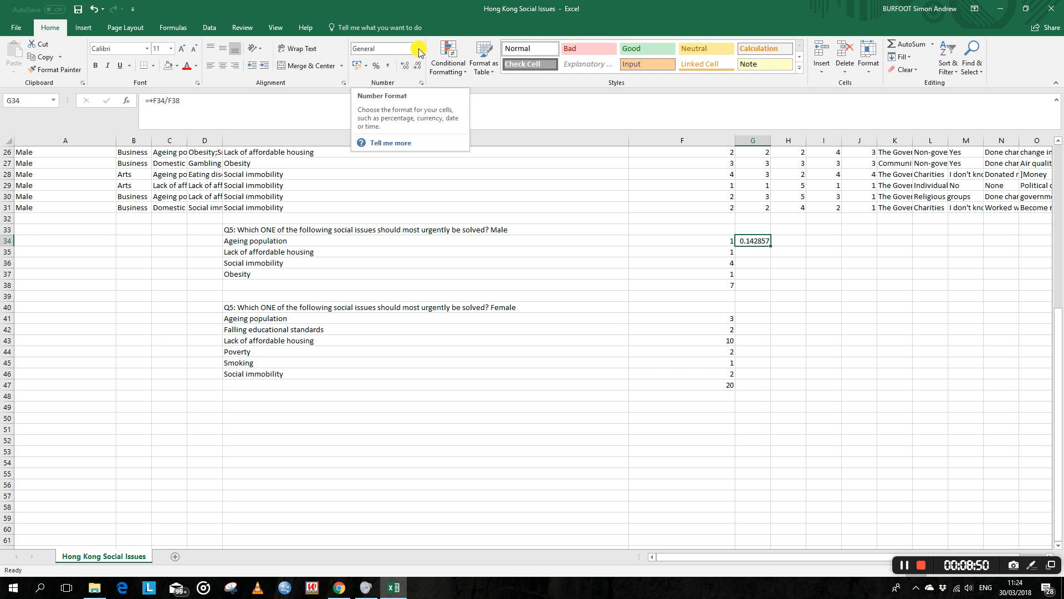
pyautogui.click(374, 66)
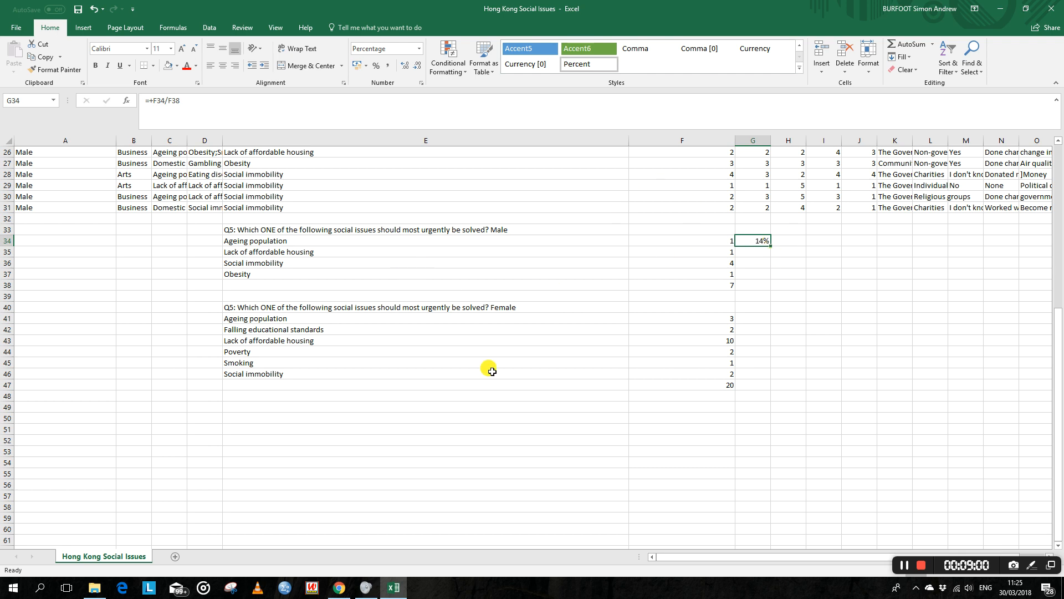
# Make the divisor in the G34 formula absolute so it reads =+F34/$F$38.
pyautogui.hotkey('shift', 'Down')
pyautogui.hotkey('shift', 'Down')
pyautogui.hotkey('shift', 'Down')
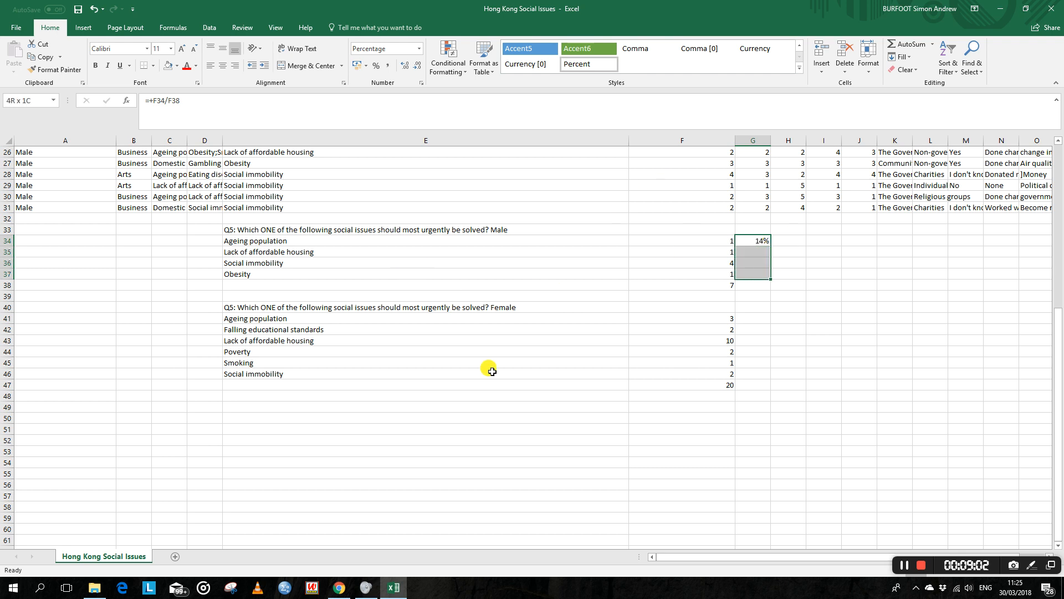
pyautogui.hotkey('shift', 'Up')
pyautogui.hotkey('shift', 'Up')
pyautogui.hotkey('shift', 'Up')
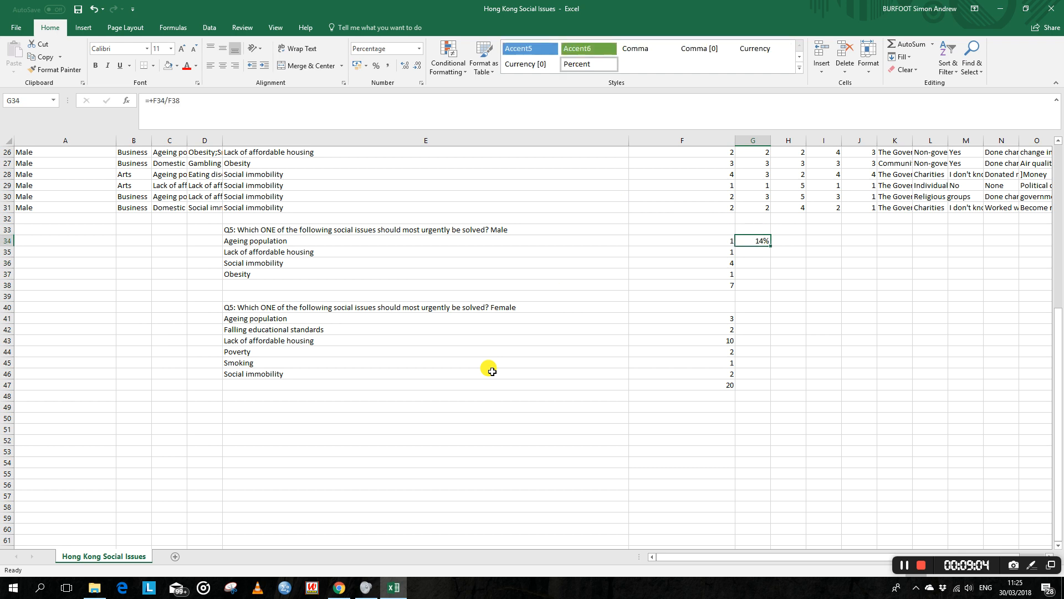
pyautogui.press('F2')
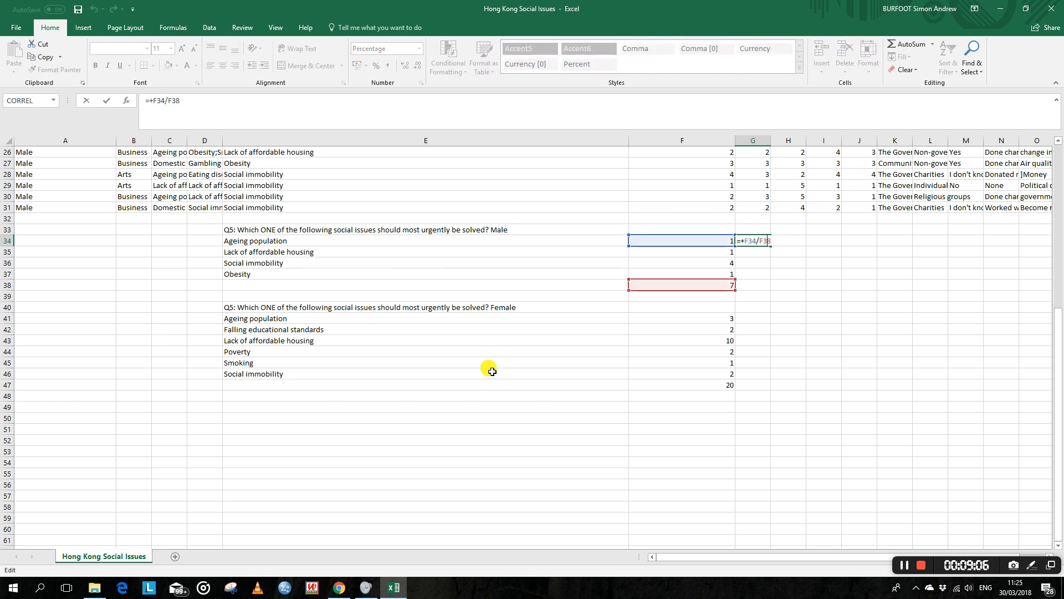
pyautogui.press('F4')
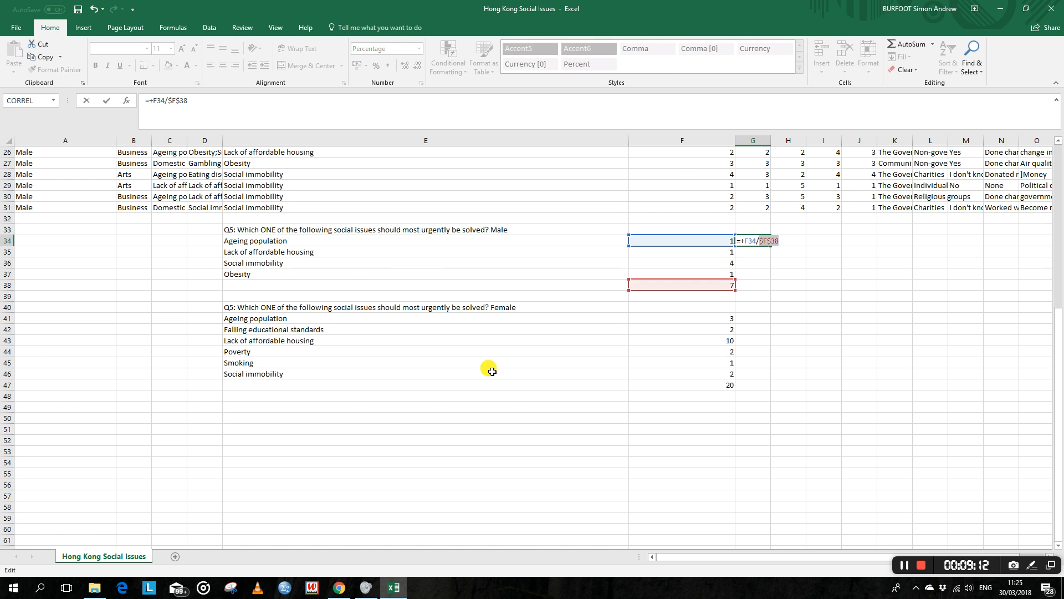
pyautogui.hotkey('ctrl', 'Return')
# Fill the G34 percentage formula down through G37 for the remaining Male answers.
pyautogui.hotkey('shift', 'Down')
pyautogui.hotkey('shift', 'Down')
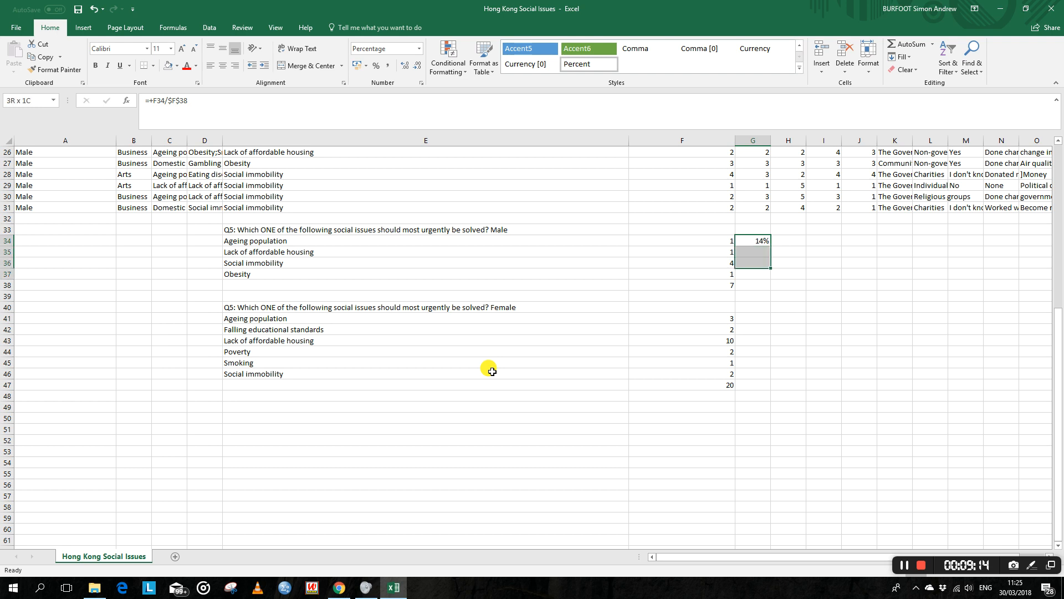
pyautogui.hotkey('shift', 'Down')
pyautogui.hotkey('ctrl', 'd')
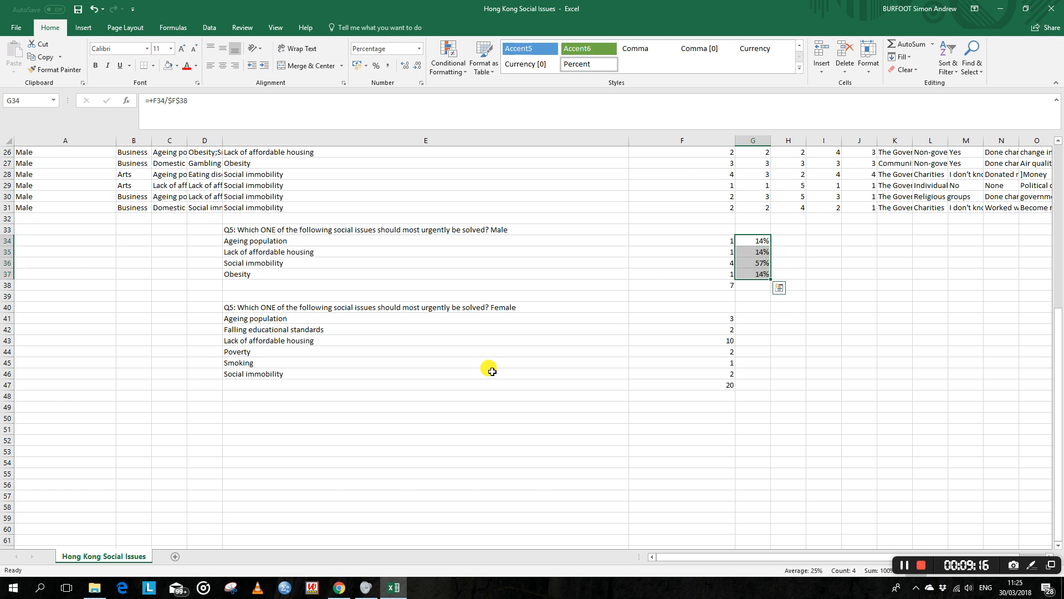
# Inspect the cell references in the filled Male percentage formulas in G35:G37.
pyautogui.press('Down')
pyautogui.press('F2')
pyautogui.press('Return')
pyautogui.press('F2')
pyautogui.press('Return')
pyautogui.press('F2')
pyautogui.press('Return')
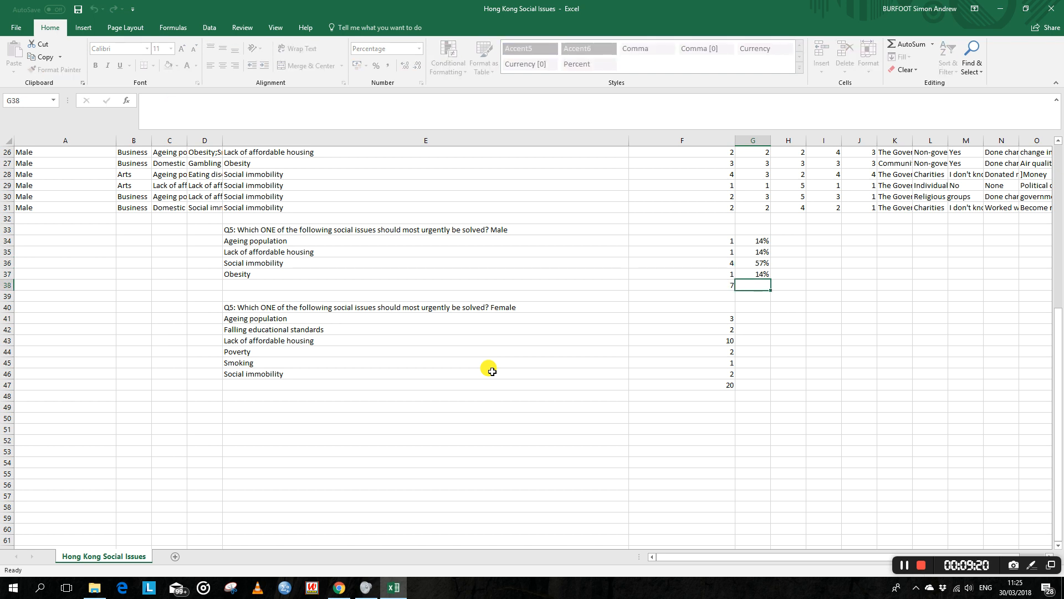
pyautogui.press('Return')
pyautogui.press('Down')
pyautogui.press('Down')
pyautogui.press('Down')
pyautogui.press('Down')
pyautogui.press('Down')
pyautogui.press('Down')
pyautogui.press('Down')
pyautogui.press('Down')
pyautogui.press('Down')
pyautogui.press('Down')
pyautogui.press('Down')
pyautogui.press('Up')
pyautogui.press('Up')
pyautogui.press('Up')
pyautogui.press('Up')
pyautogui.press('Up')
pyautogui.press('Up')
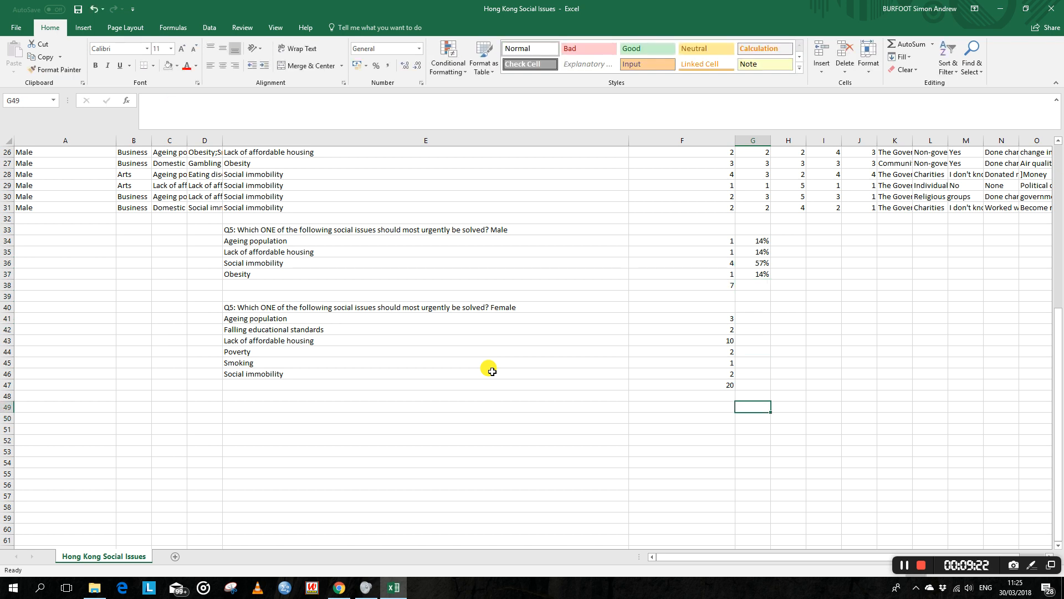
pyautogui.press('Up')
pyautogui.press('Up')
pyautogui.press('Up')
pyautogui.press('Up')
pyautogui.press('Up')
pyautogui.press('Up')
pyautogui.press('Up')
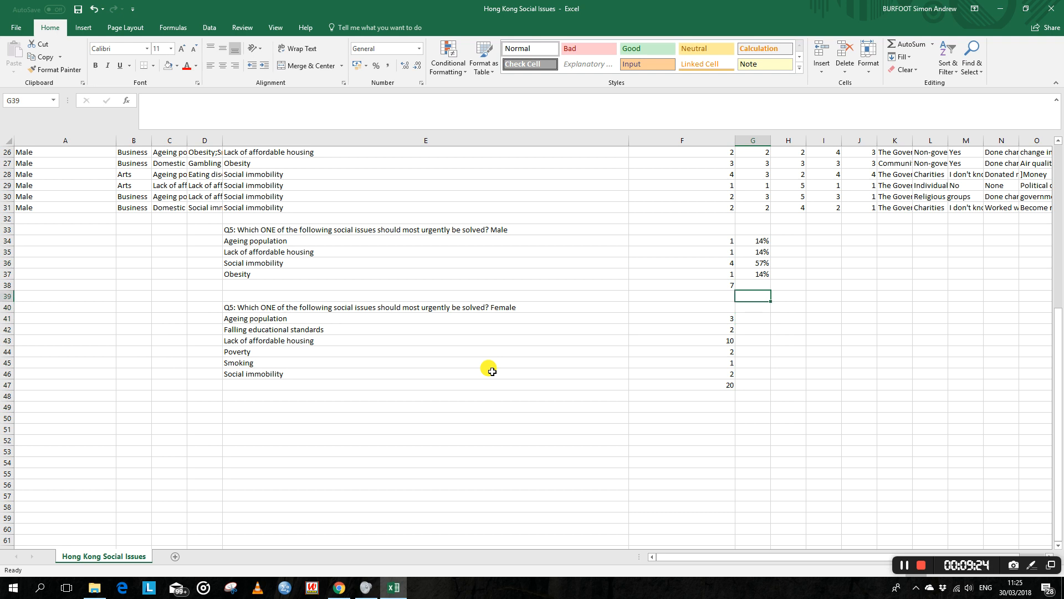
# Calculate the Female Ageing population share in G41 as +F41/$F$47.
pyautogui.press('Down')
pyautogui.press('Down')
pyautogui.press('Down')
pyautogui.press('Down')
pyautogui.press('Down')
pyautogui.press('Down')
pyautogui.press('Up')
pyautogui.press('Up')
pyautogui.write('+')
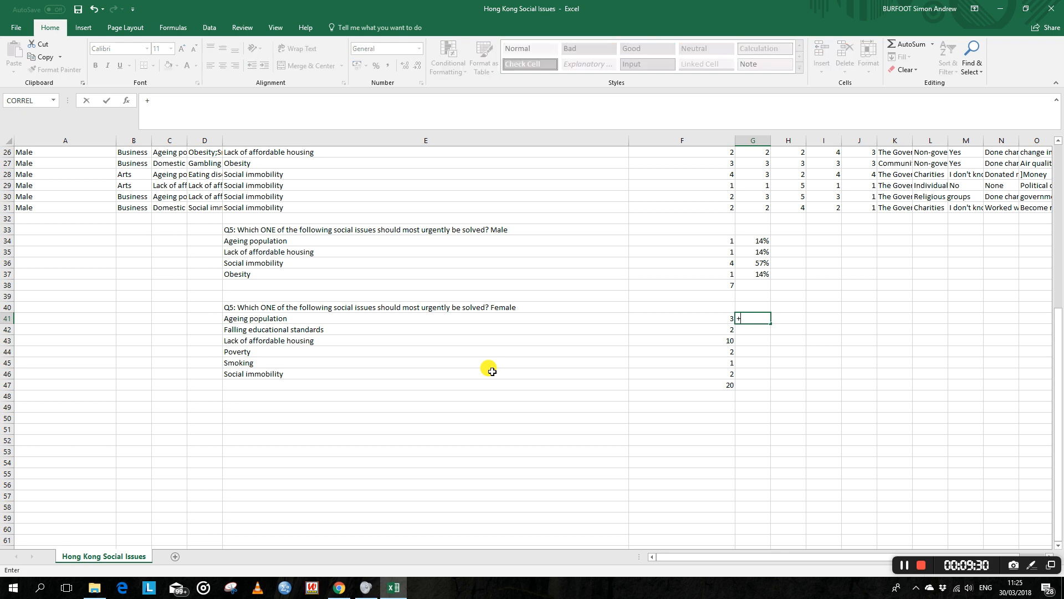
pyautogui.press('Left')
pyautogui.write('/')
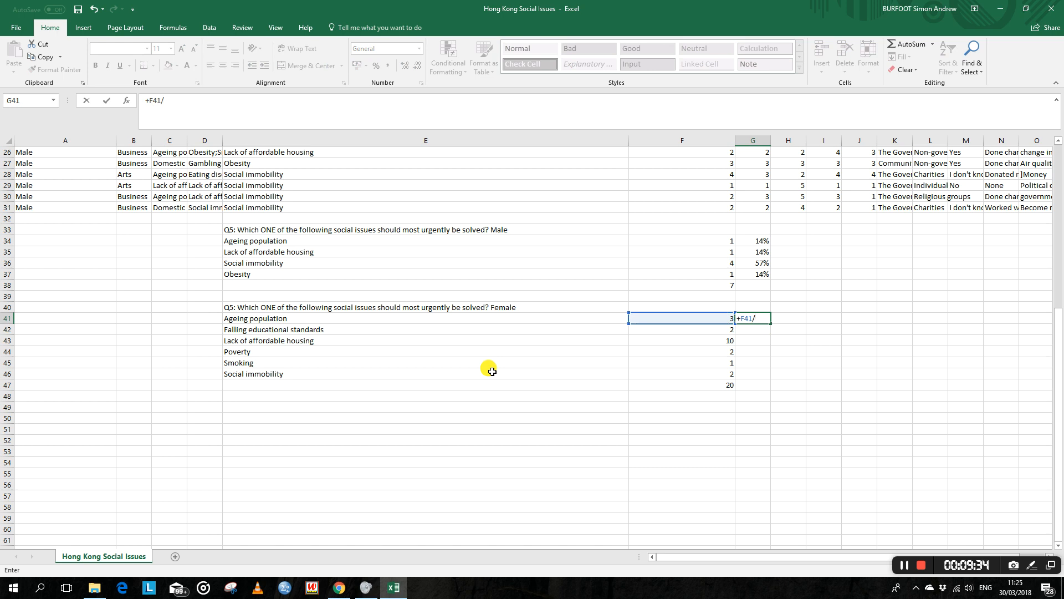
pyautogui.click(715, 383)
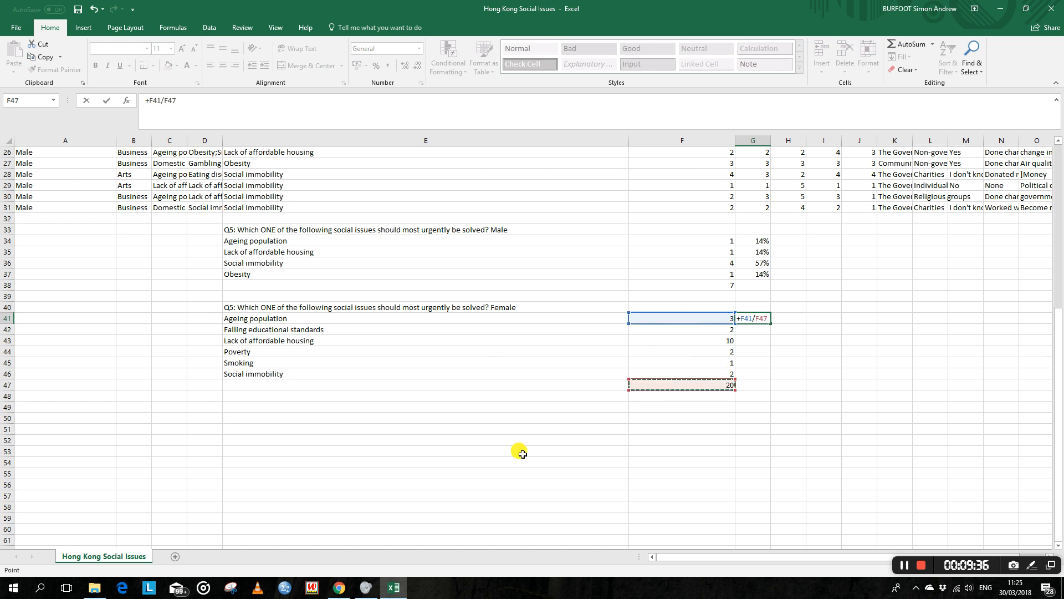
pyautogui.press('F4')
pyautogui.press('Return')
# Fill the G41 formula down through G46 and format G41:G46 as percentages.
pyautogui.press('Up')
pyautogui.hotkey('shift', 'Down')
pyautogui.hotkey('shift', 'Down')
pyautogui.hotkey('shift', 'Down')
pyautogui.hotkey('shift', 'Down')
pyautogui.hotkey('shift', 'Down')
pyautogui.hotkey('shift', 'Down')
pyautogui.hotkey('shift', 'Up')
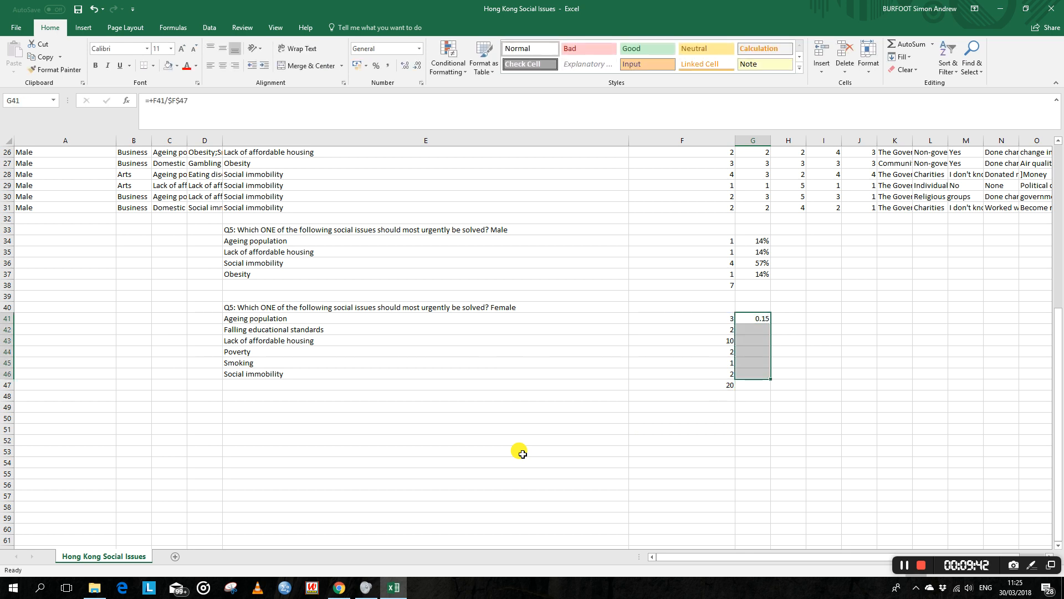
pyautogui.hotkey('ctrl', 'd')
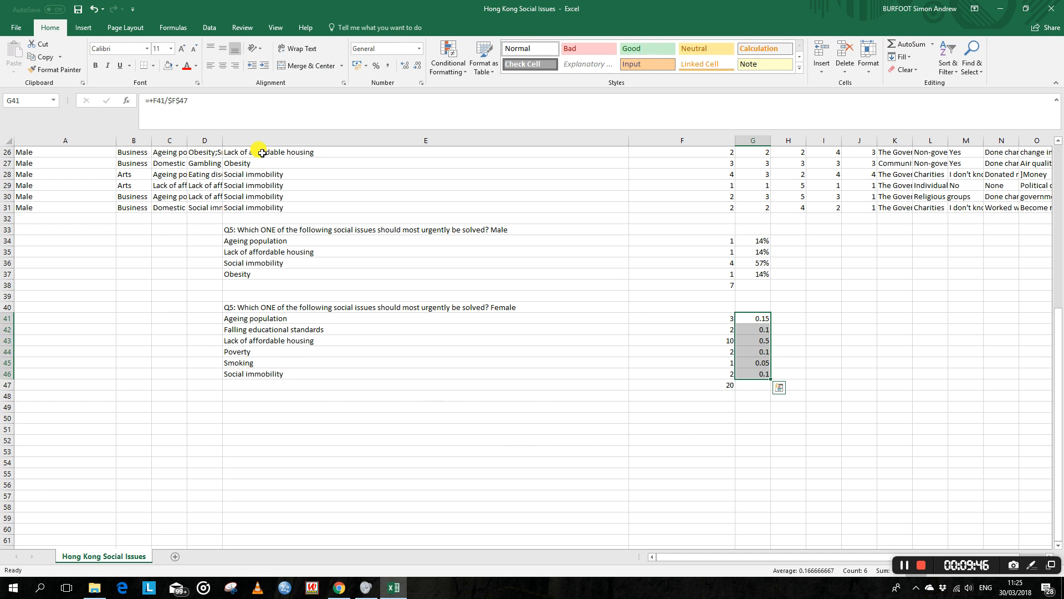
pyautogui.click(377, 66)
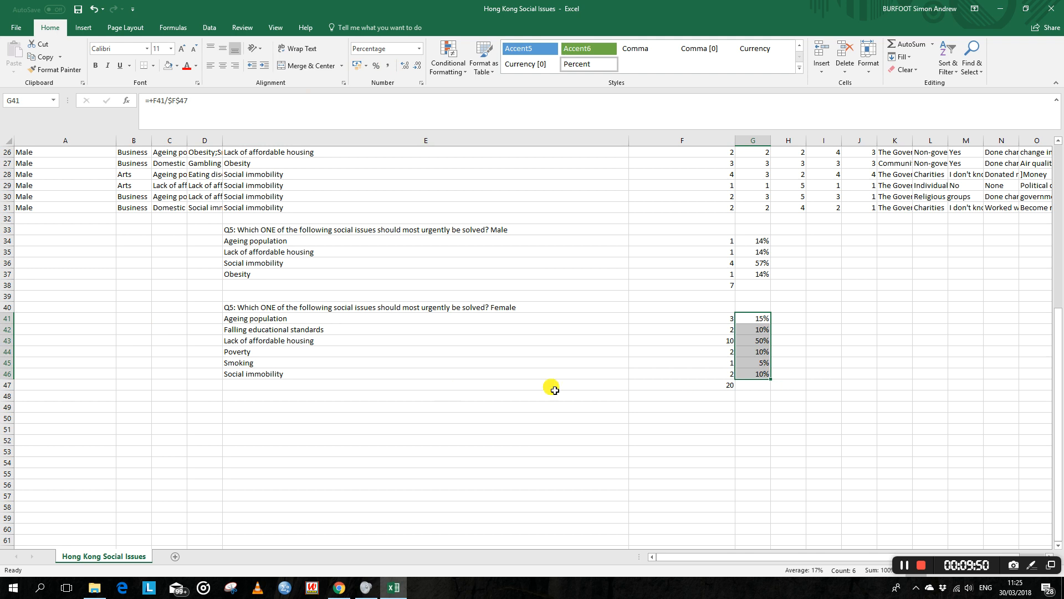
# Copy the Male percentages in G34:G37, paste them as values over the counts in F34:F37, and format them as percentages.
pyautogui.moveTo(758, 240); pyautogui.dragTo(758, 273)
pyautogui.rightClick(761, 254)
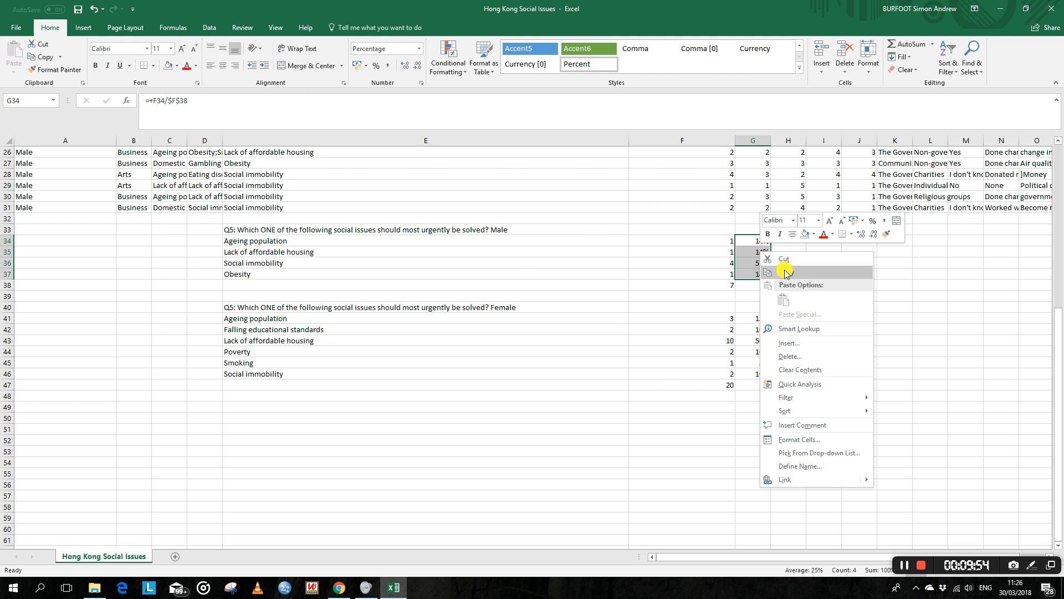
pyautogui.click(773, 259)
pyautogui.click(668, 241)
pyautogui.rightClick(669, 241)
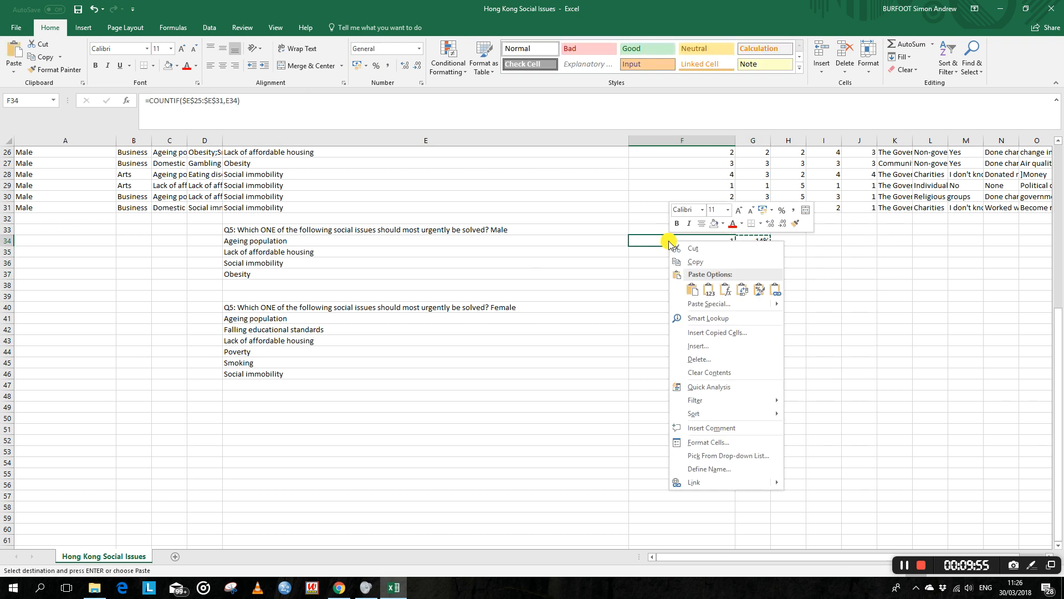
pyautogui.click(707, 295)
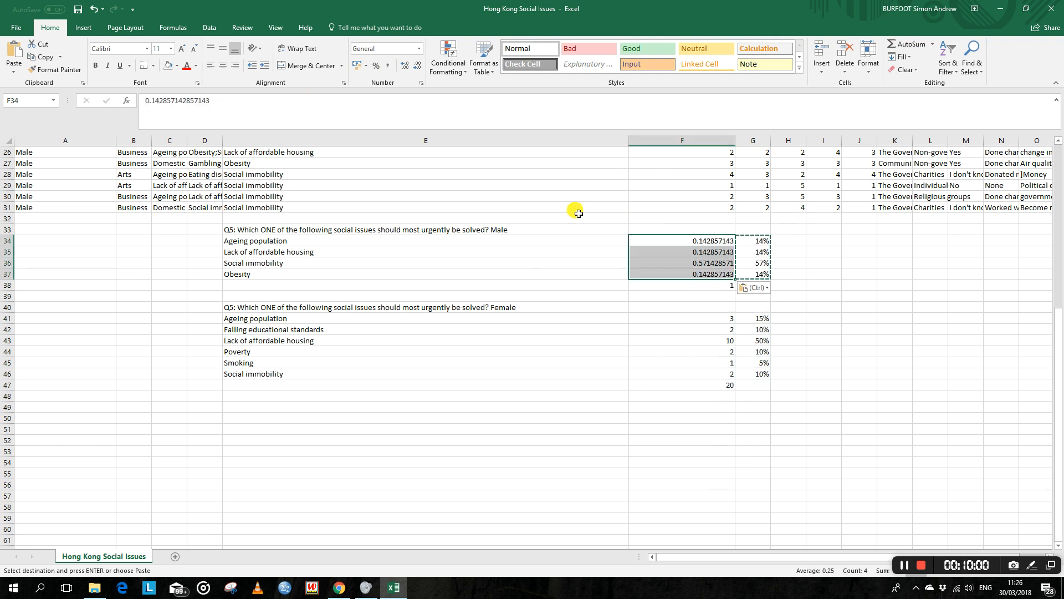
pyautogui.click(375, 65)
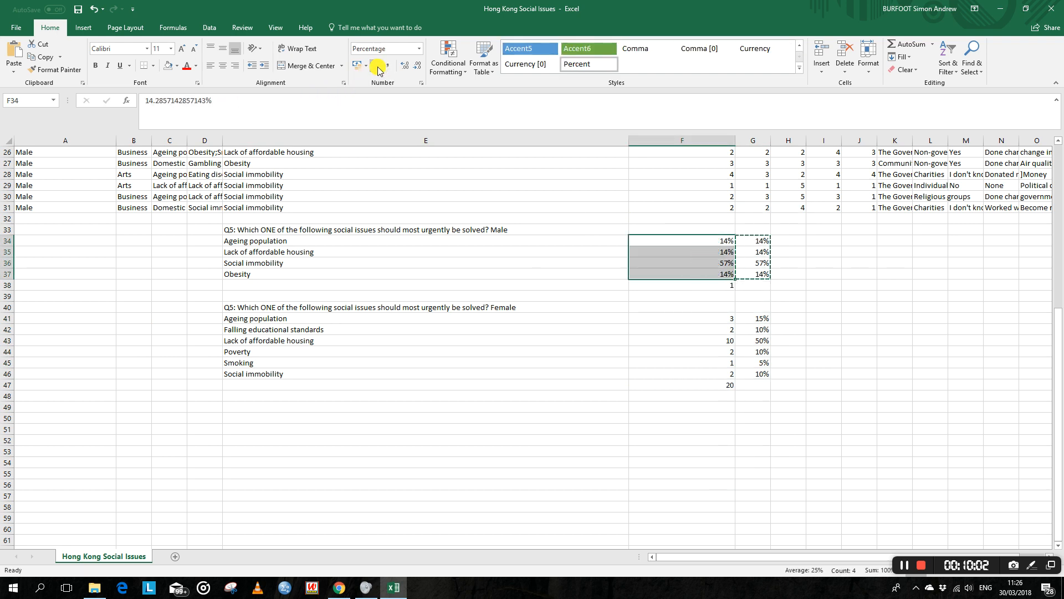
pyautogui.press('Escape')
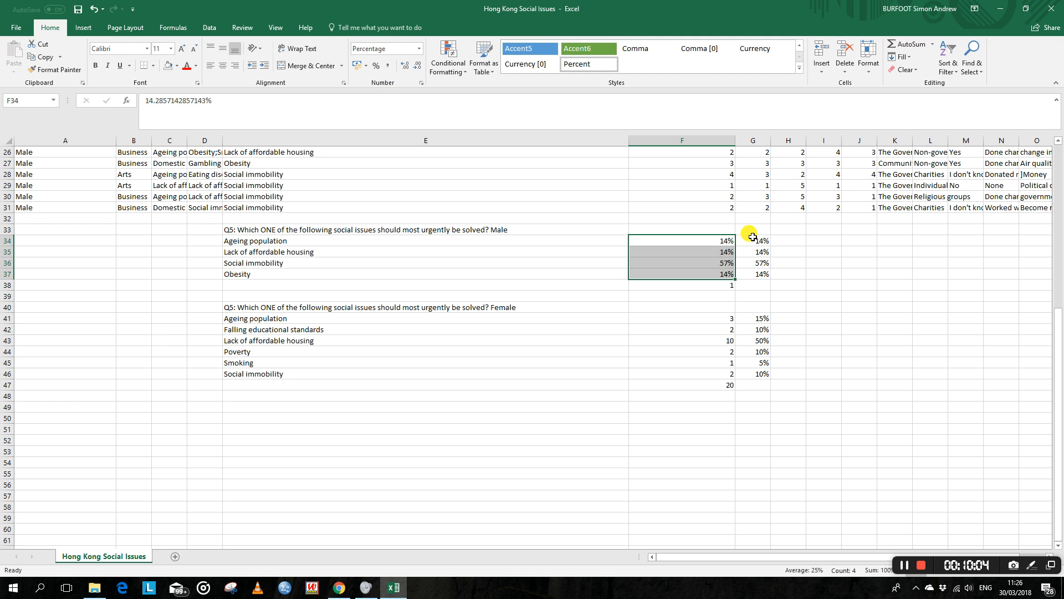
# Clear the Male total in F38 and the duplicate percentages in G34:G37.
pyautogui.click(727, 287)
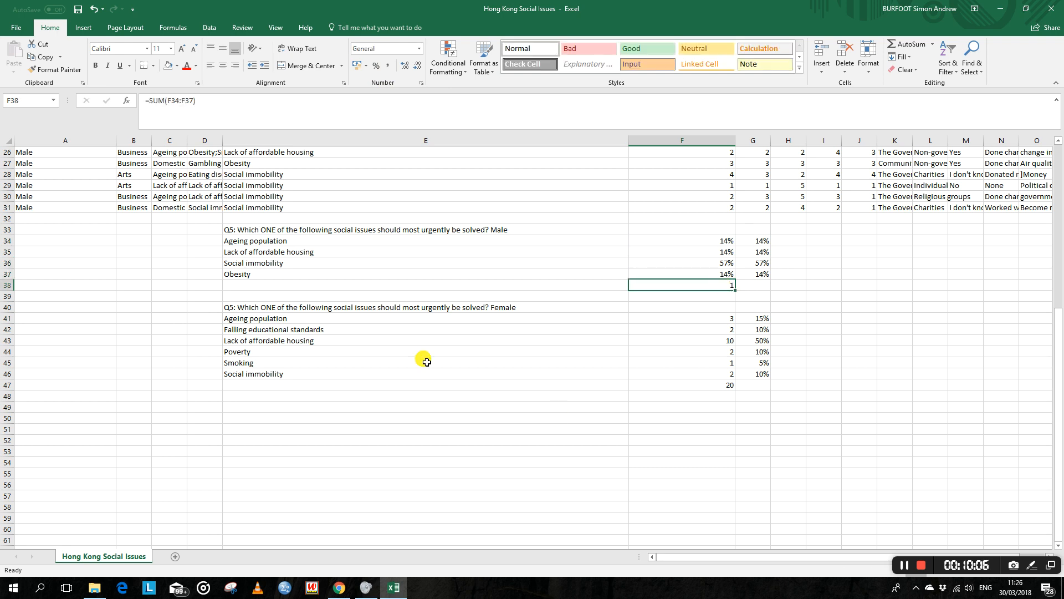
pyautogui.press('Delete')
pyautogui.press('Right')
pyautogui.press('Up')
pyautogui.press('Up')
pyautogui.press('Up')
pyautogui.press('Up')
pyautogui.press('Up')
pyautogui.press('Down')
pyautogui.hotkey('shift', 'Down')
pyautogui.hotkey('shift', 'Down')
pyautogui.press('Delete')
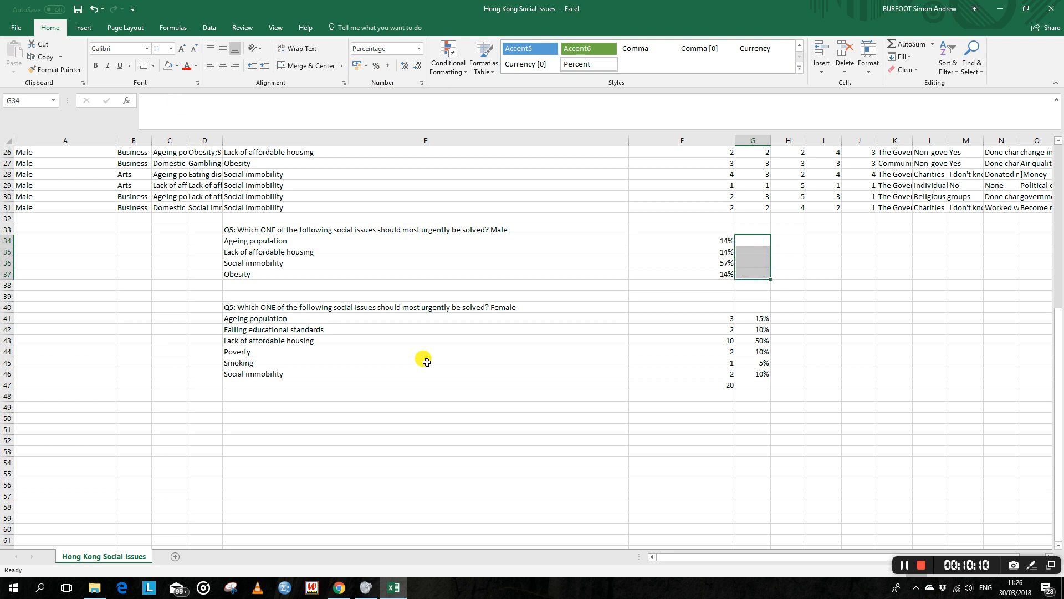
# Copy the Female percentages in G41:G46, paste them as values over the counts in F41:F46, and format them as percentages.
pyautogui.press('Left')
pyautogui.press('Down')
pyautogui.press('Down')
pyautogui.press('Down')
pyautogui.press('Down')
pyautogui.press('Down')
pyautogui.press('Down')
pyautogui.press('Down')
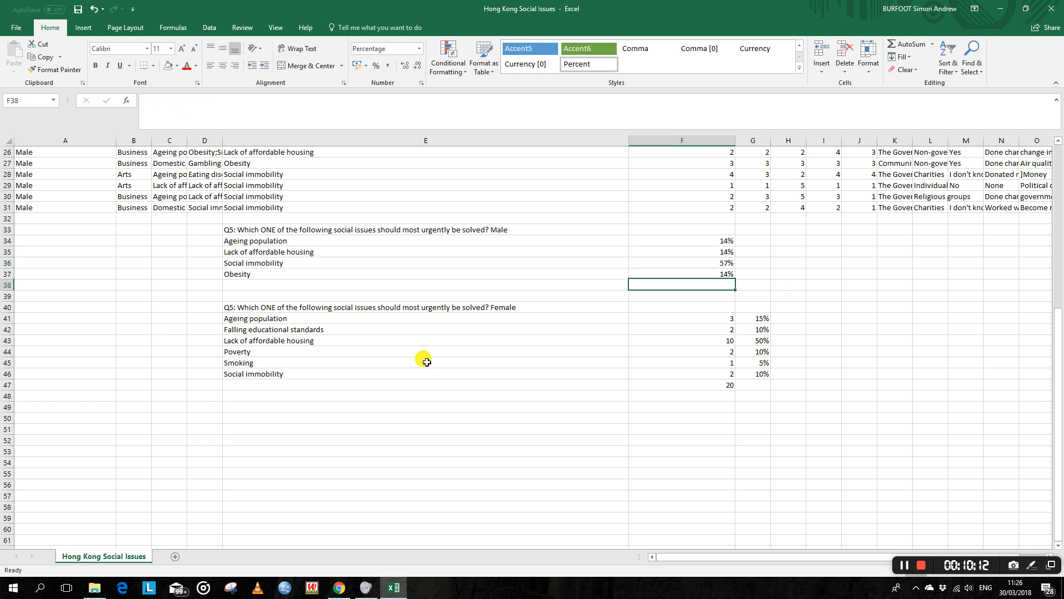
pyautogui.press('Right')
pyautogui.hotkey('shift', 'Down')
pyautogui.hotkey('shift', 'Down')
pyautogui.hotkey('shift', 'Down')
pyautogui.hotkey('shift', 'Down')
pyautogui.hotkey('shift', 'Down')
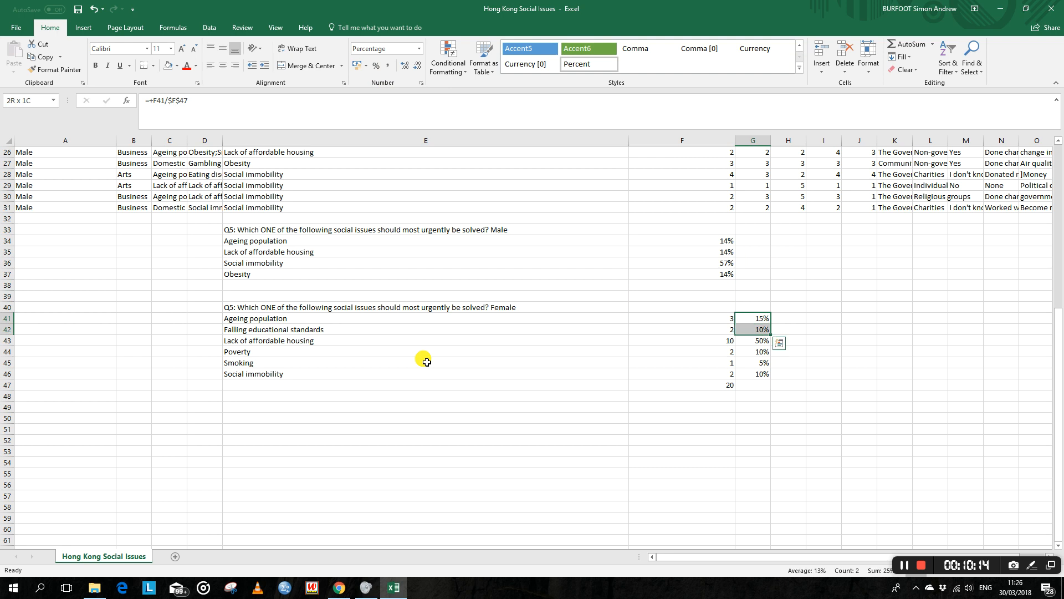
pyautogui.rightClick(745, 356)
pyautogui.click(784, 139)
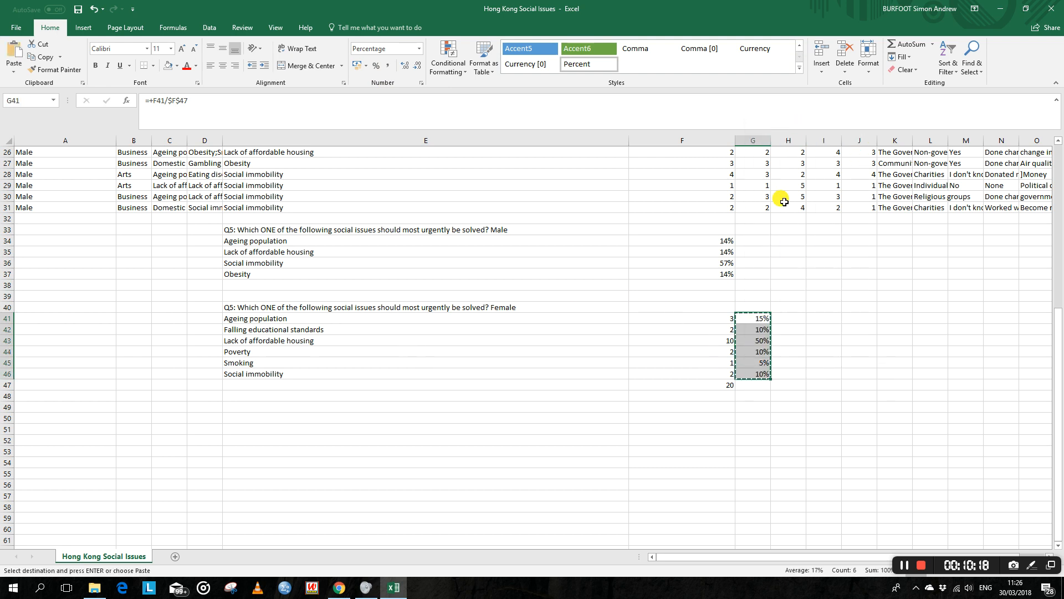
pyautogui.click(719, 323)
pyautogui.rightClick(716, 322)
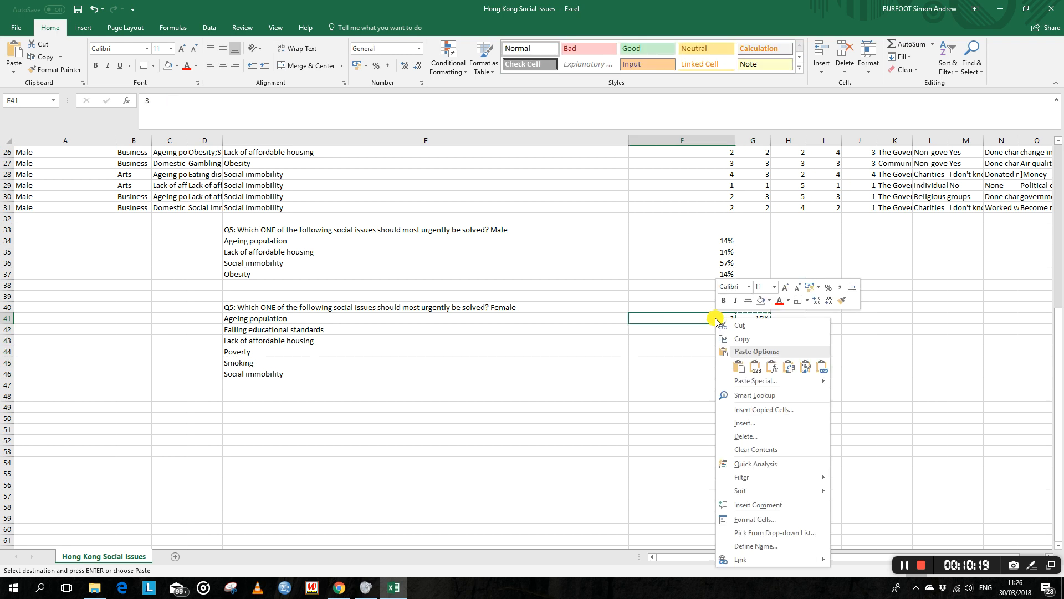
pyautogui.click(754, 368)
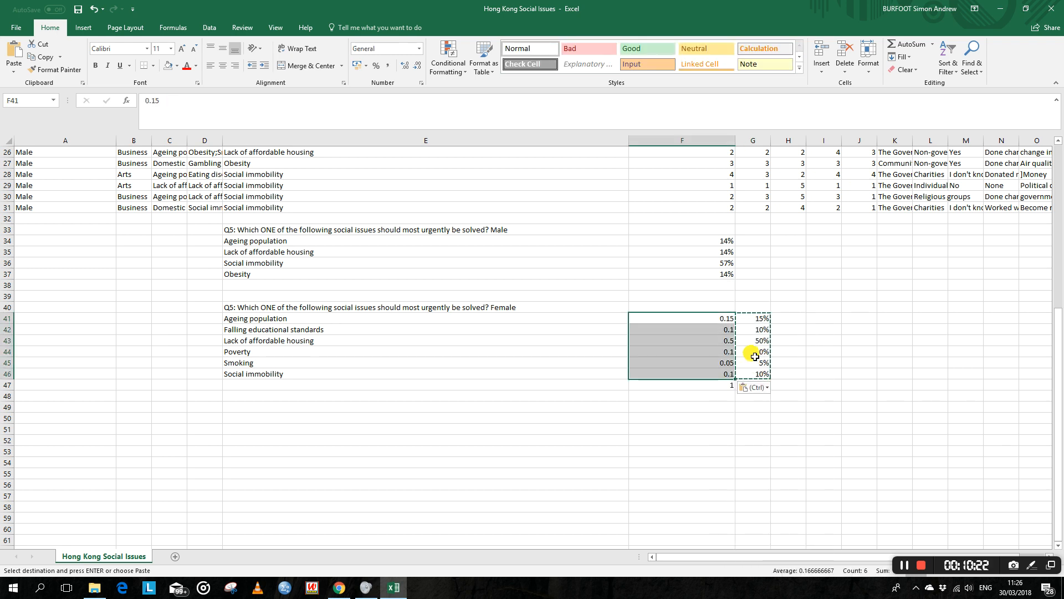
pyautogui.click(376, 66)
# Clear the duplicate Female percentages in G41:G46 and the Female total in F47.
pyautogui.moveTo(741, 317); pyautogui.dragTo(759, 385)
pyautogui.press('Delete')
pyautogui.press('Down')
pyautogui.press('Down')
pyautogui.press('Down')
pyautogui.press('Down')
pyautogui.press('Down')
pyautogui.press('Down')
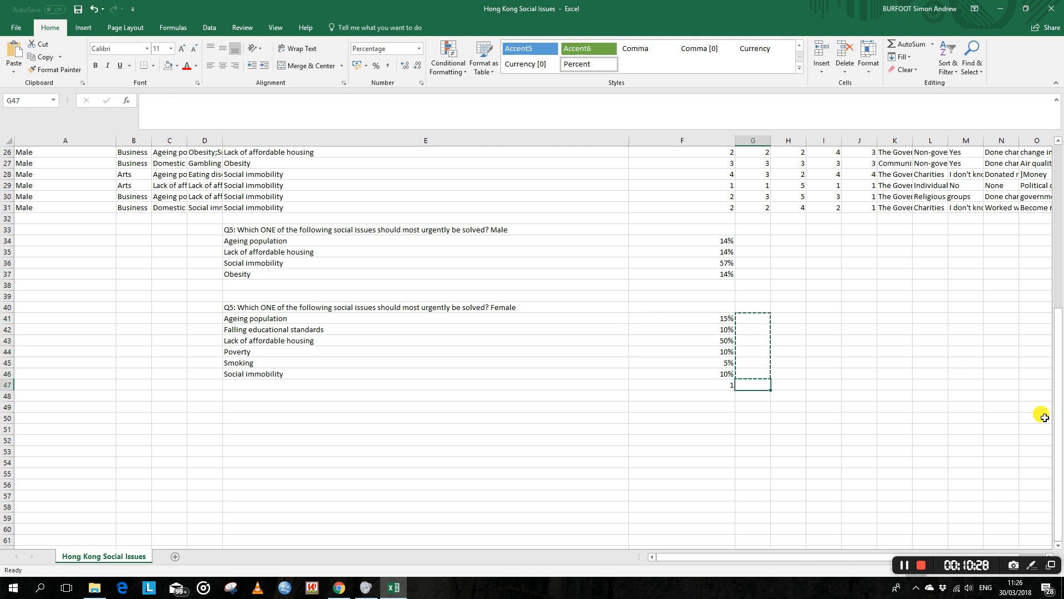
pyautogui.press('Left')
pyautogui.press('Delete')
pyautogui.press('Escape')
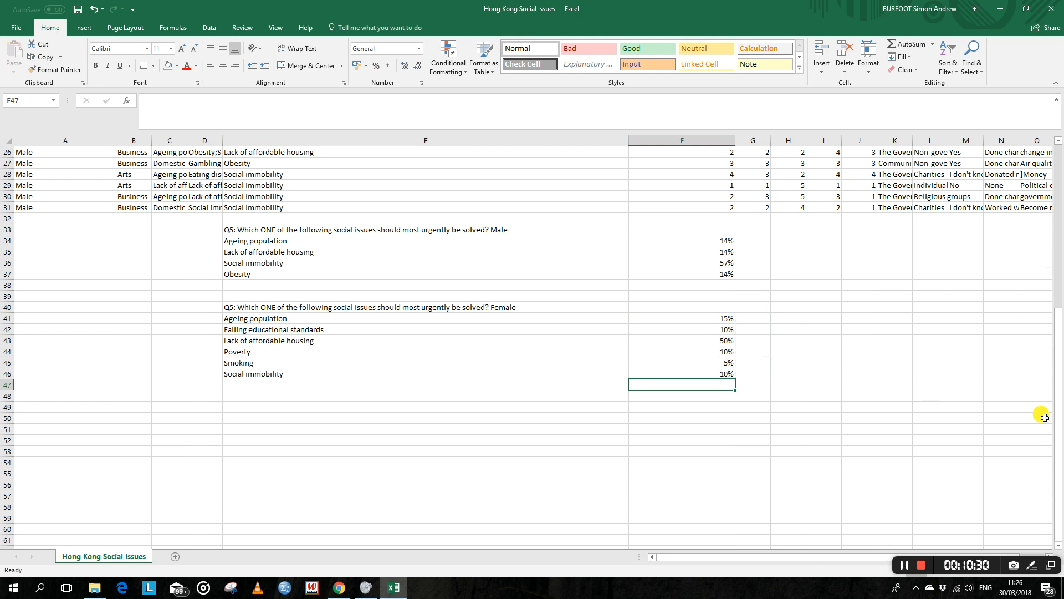
pyautogui.press('Up')
pyautogui.press('Up')
pyautogui.press('Up')
pyautogui.press('Up')
pyautogui.press('Up')
pyautogui.press('Up')
pyautogui.press('Up')
pyautogui.press('Up')
pyautogui.press('Up')
pyautogui.press('Up')
pyautogui.press('Up')
pyautogui.press('Up')
pyautogui.press('Up')
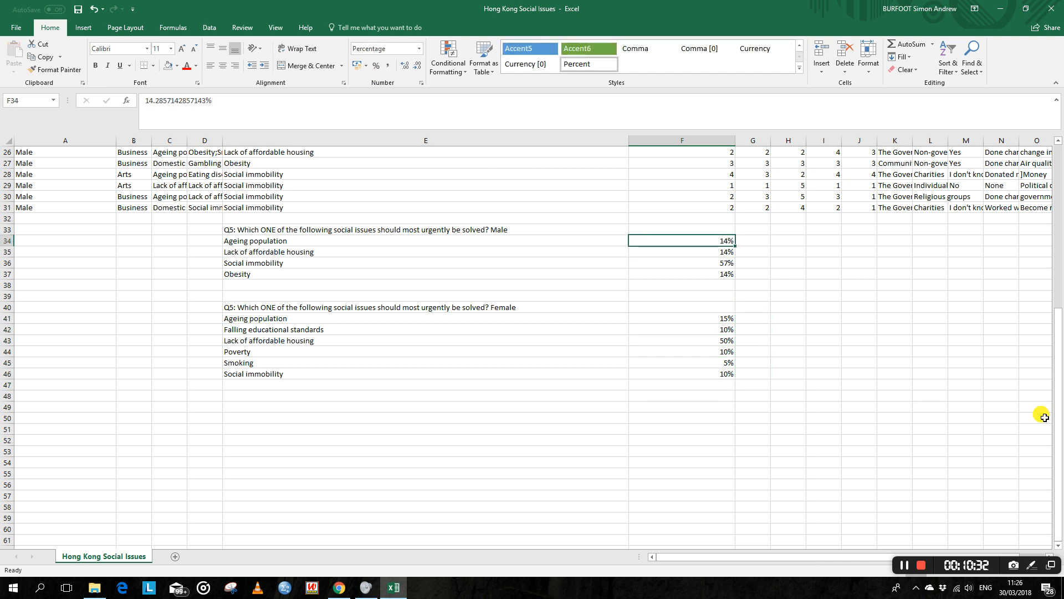
# Insert a 2-D pie chart from the Male Q5 table in E33:F37.
pyautogui.press('Up')
pyautogui.press('Left')
pyautogui.hotkey('shift', 'Down')
pyautogui.hotkey('shift', 'Down')
pyautogui.hotkey('shift', 'Down')
pyautogui.hotkey('shift', 'Down')
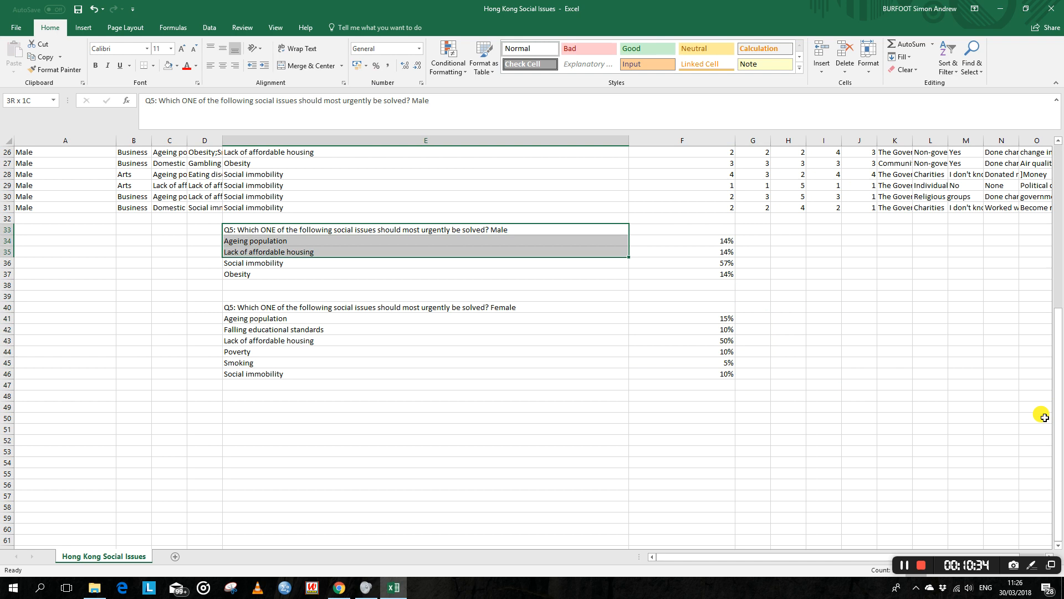
pyautogui.hotkey('shift', 'Right')
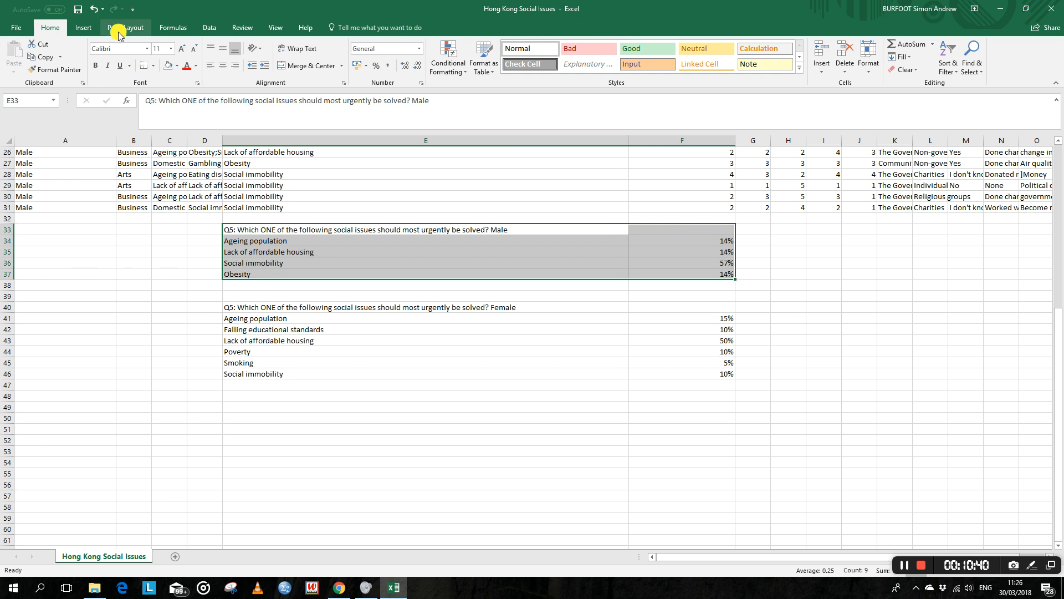
pyautogui.click(84, 27)
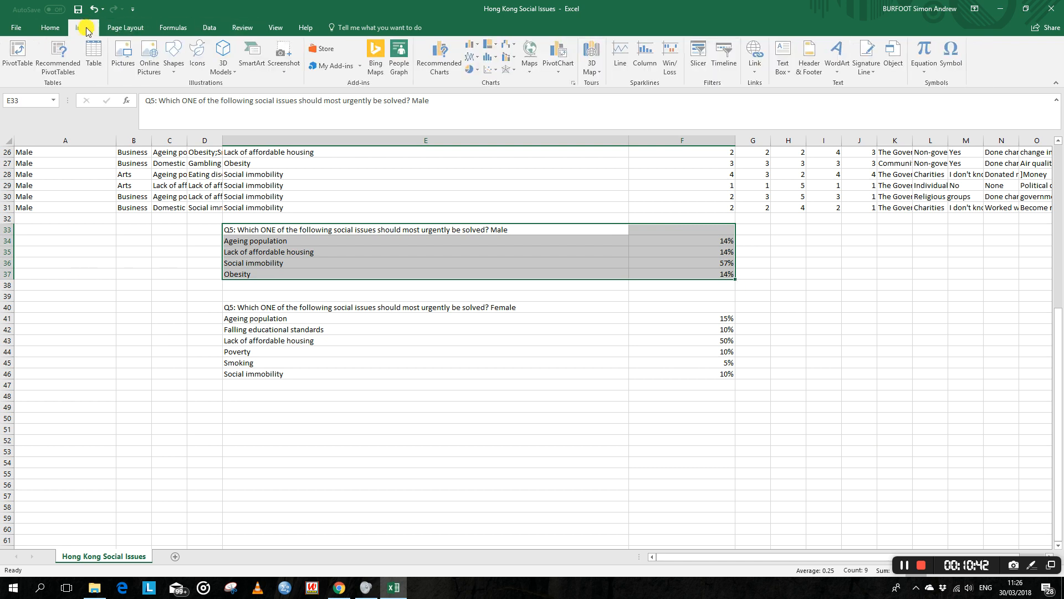
pyautogui.click(473, 69)
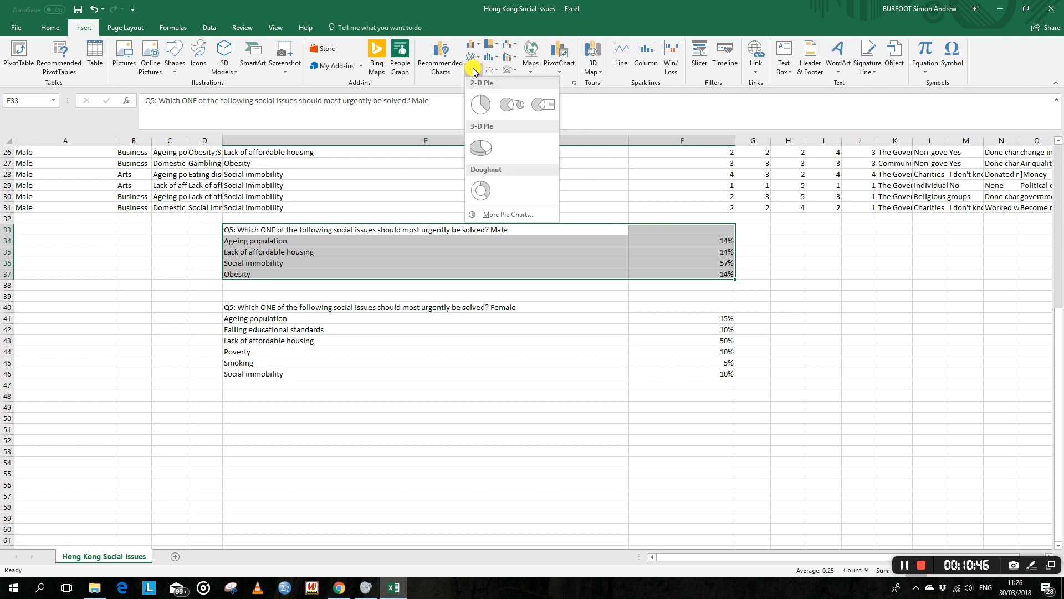
pyautogui.click(482, 104)
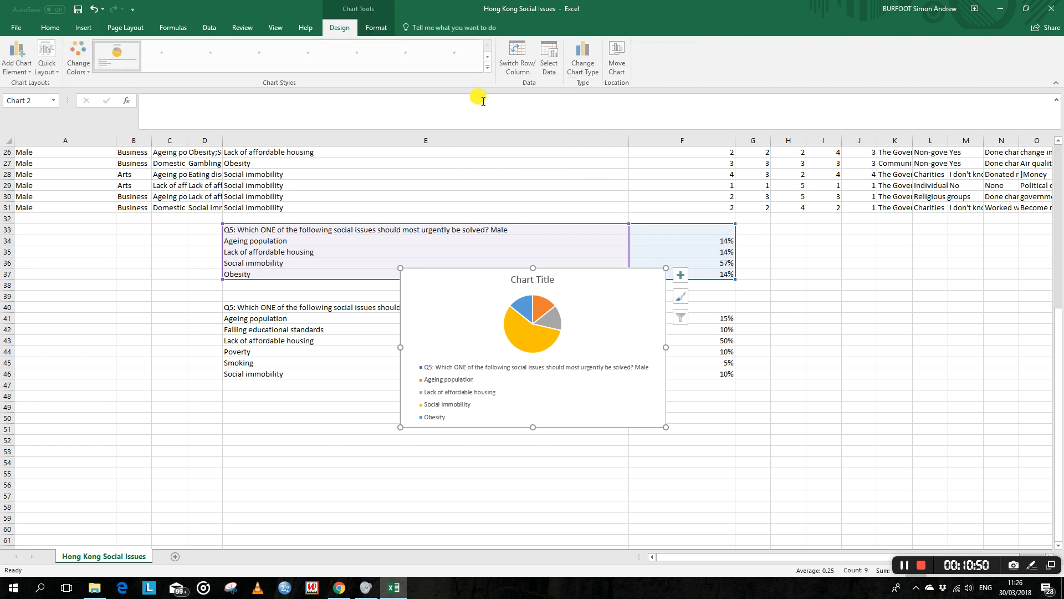
# Move the Male pie chart off the tables to the empty area beside them, starting at column G.
pyautogui.click(523, 404)
pyautogui.moveTo(613, 415); pyautogui.dragTo(528, 403)
pyautogui.moveTo(577, 308); pyautogui.dragTo(937, 300)
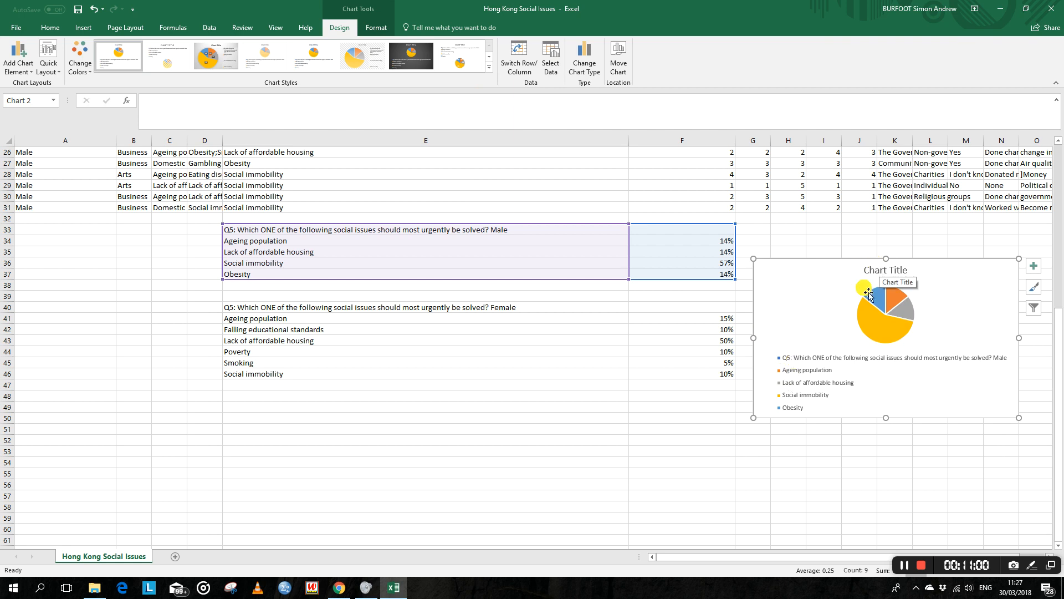
# Copy the Male question text from E33 and paste it over the Male pie chart's placeholder title.
pyautogui.click(416, 232)
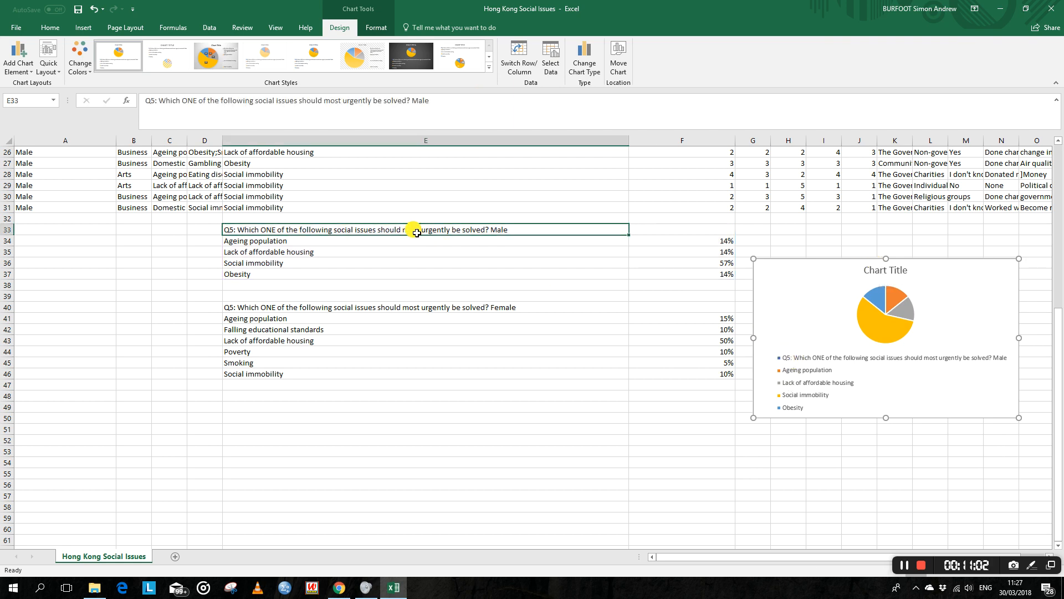
pyautogui.rightClick(456, 230)
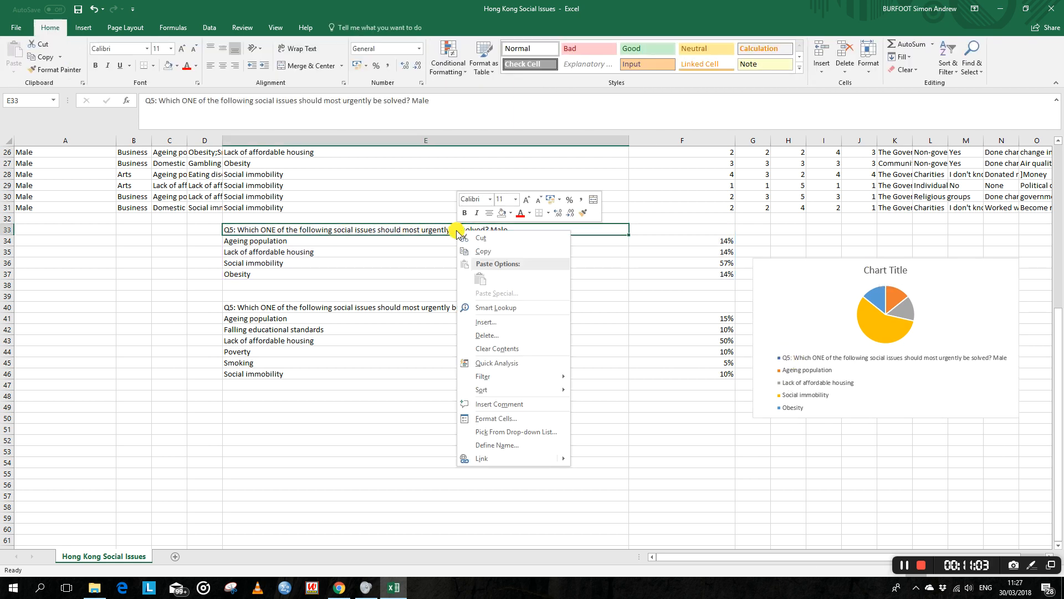
pyautogui.click(488, 253)
pyautogui.click(881, 270)
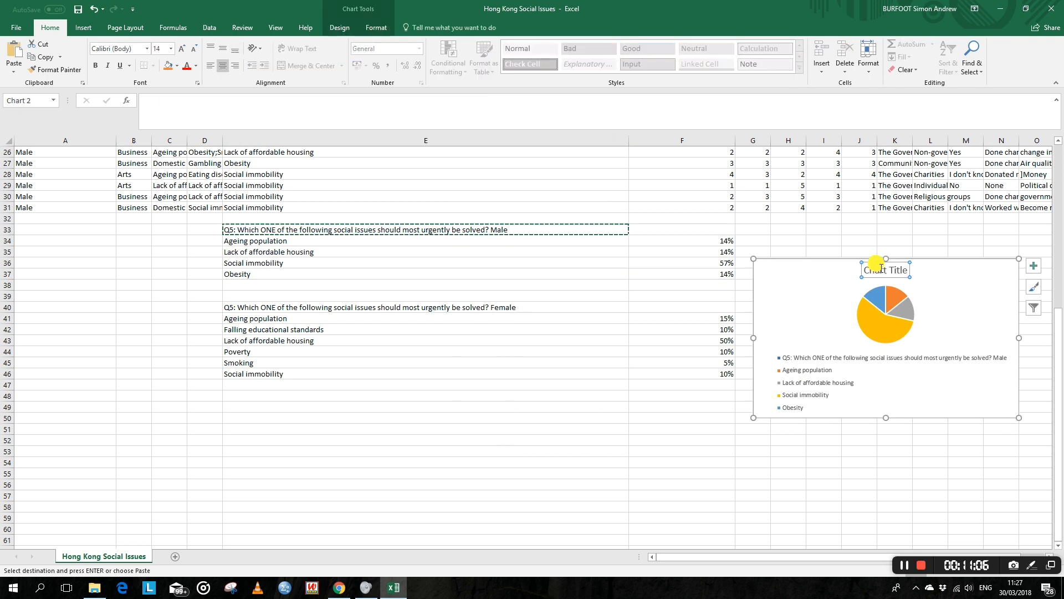
pyautogui.moveTo(908, 270); pyautogui.dragTo(877, 269)
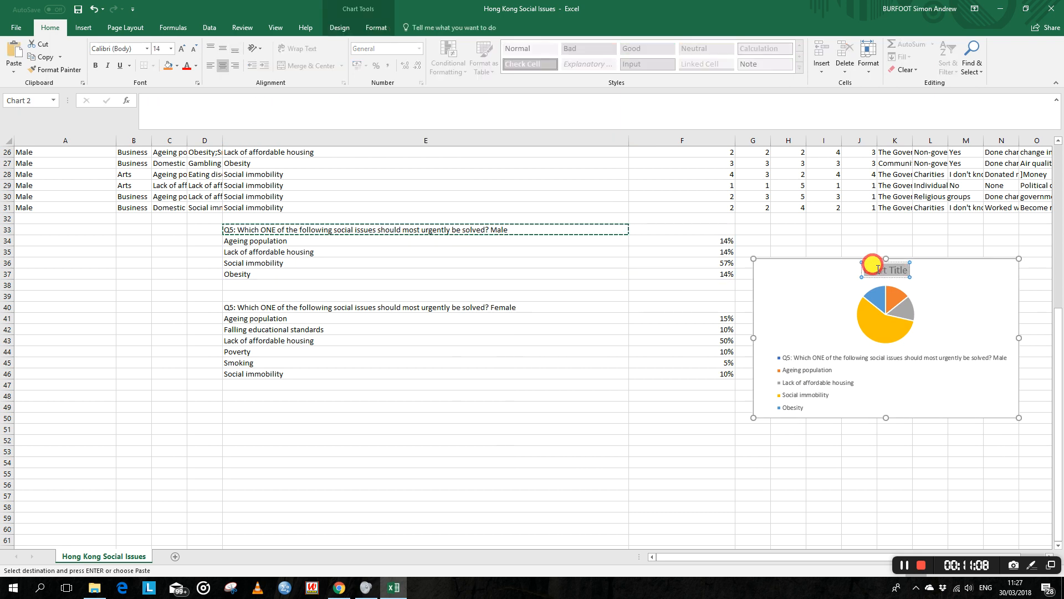
pyautogui.rightClick(870, 269)
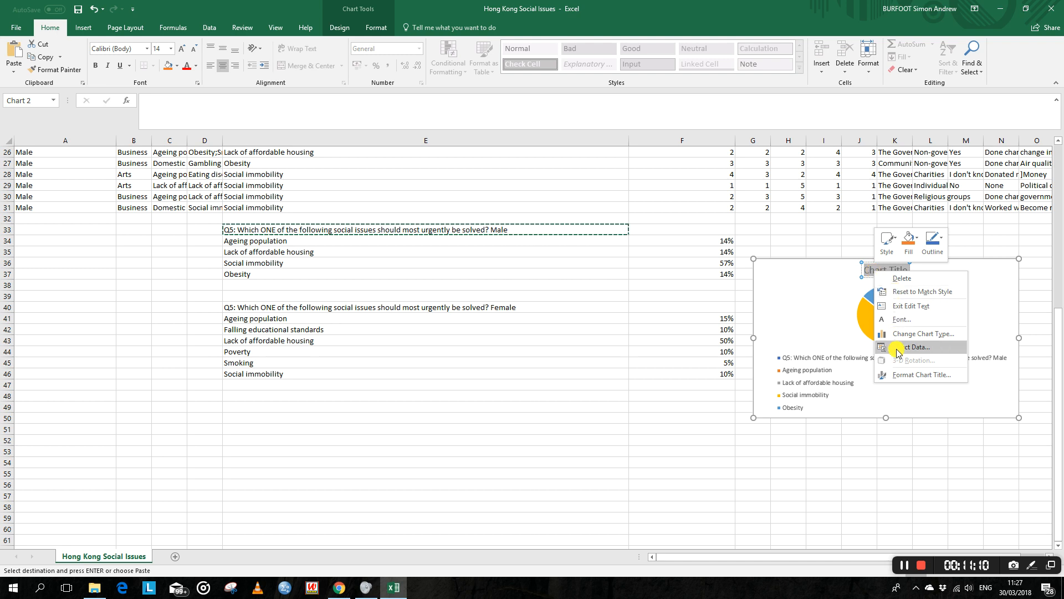
pyautogui.rightClick(877, 268)
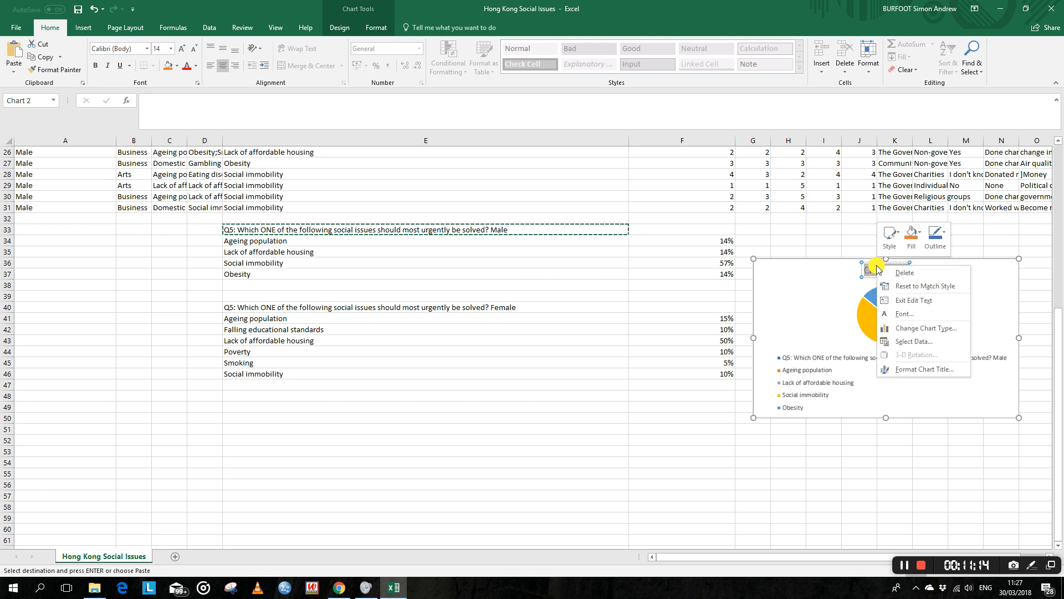
pyautogui.press('Escape')
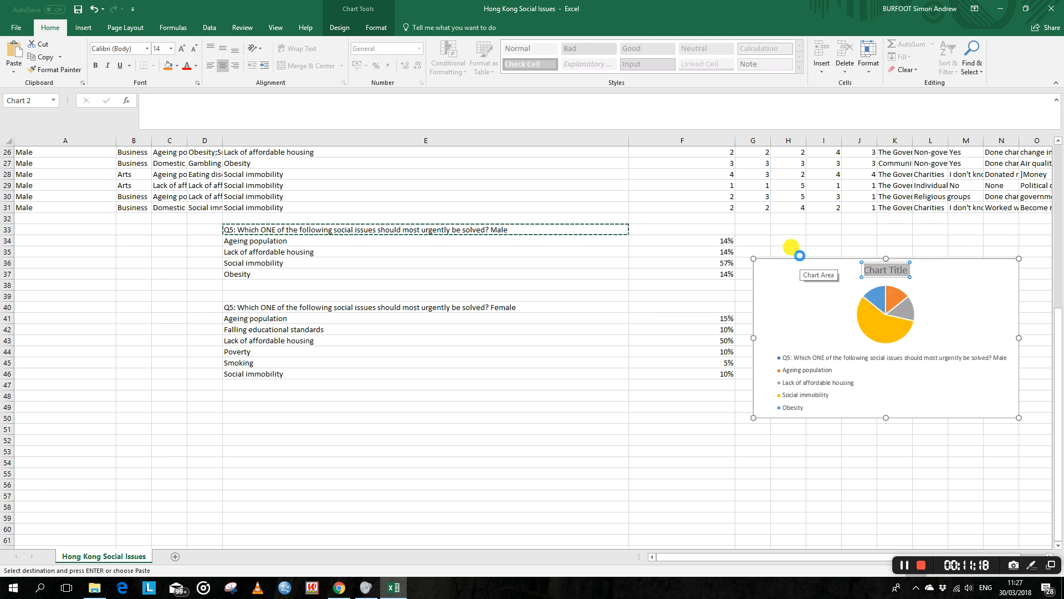
pyautogui.hotkey('ctrl', 'v')
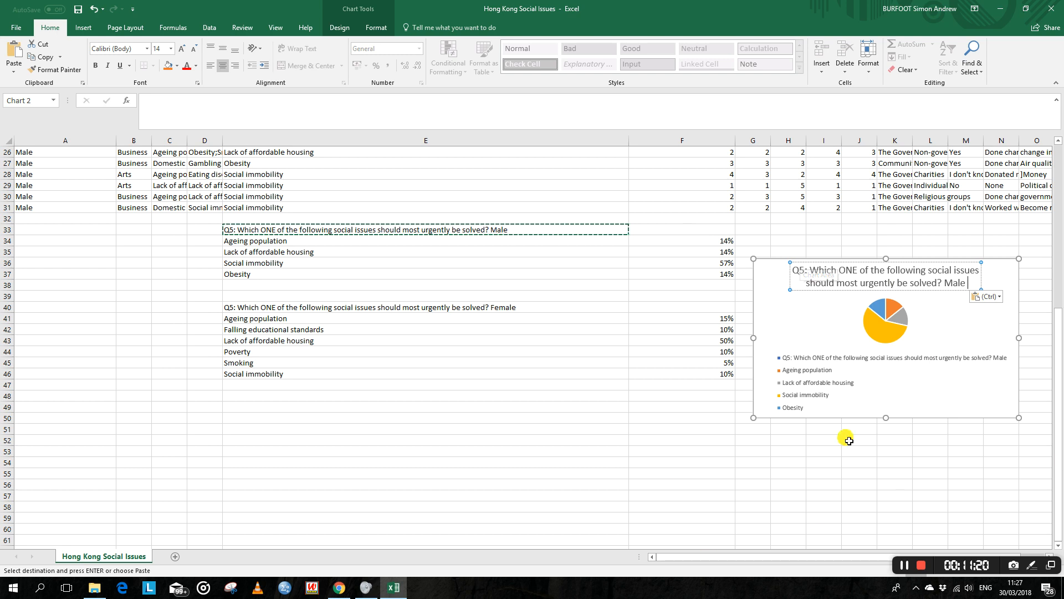
# Apply the grey-gradient chart style with dark percentage labels to the Male chart and stretch it down to row 59.
pyautogui.click(895, 376)
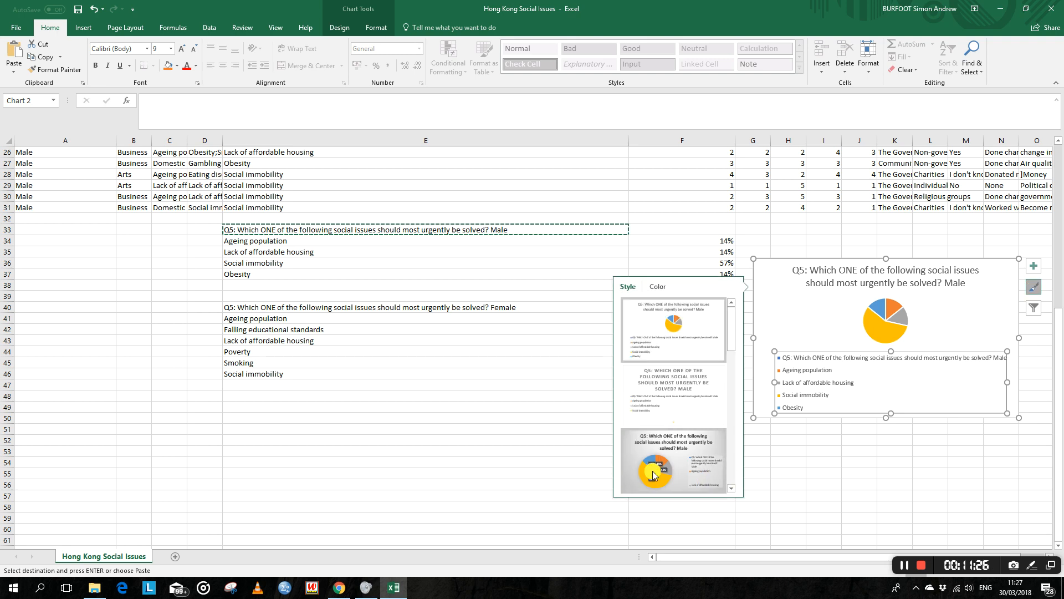
pyautogui.click(650, 475)
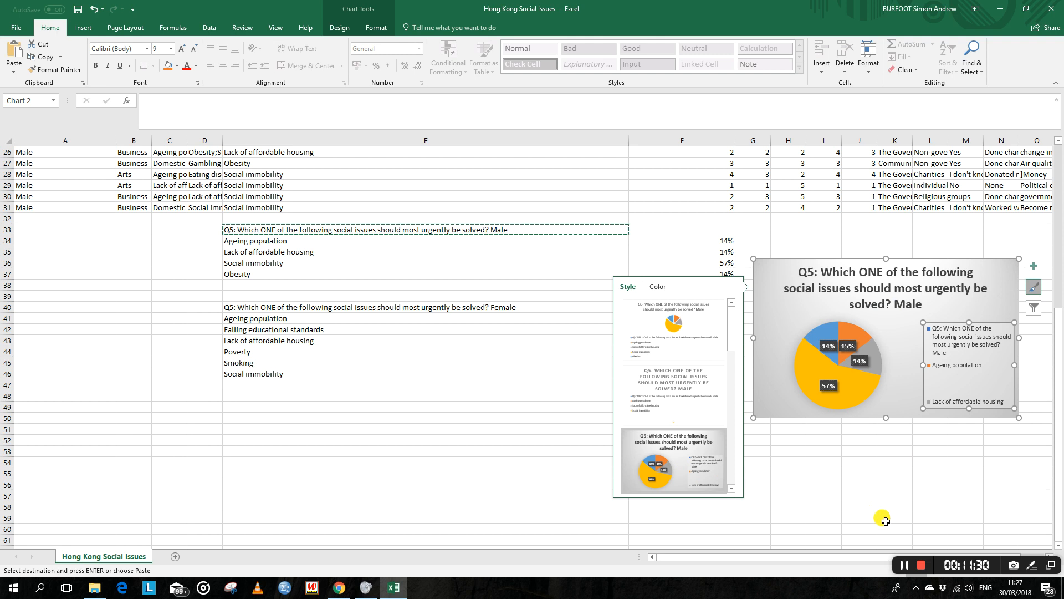
pyautogui.moveTo(885, 418); pyautogui.dragTo(885, 519)
# Move the Male pie chart below the Female table, with its upper edge in row 48 and starting in column A.
pyautogui.scroll(-2, 612, 369)
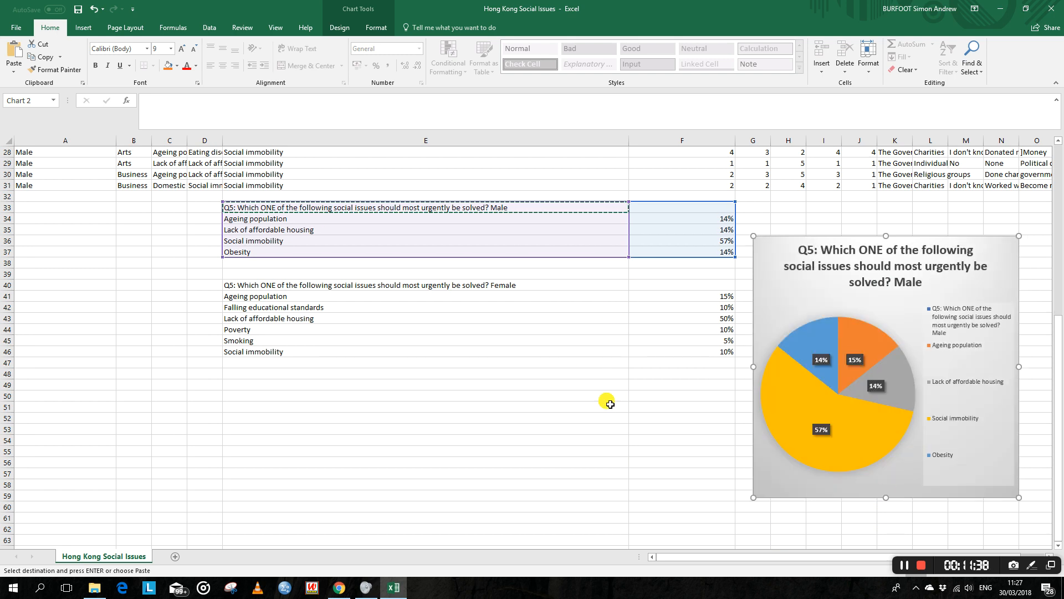
pyautogui.moveTo(759, 222); pyautogui.dragTo(36, 351)
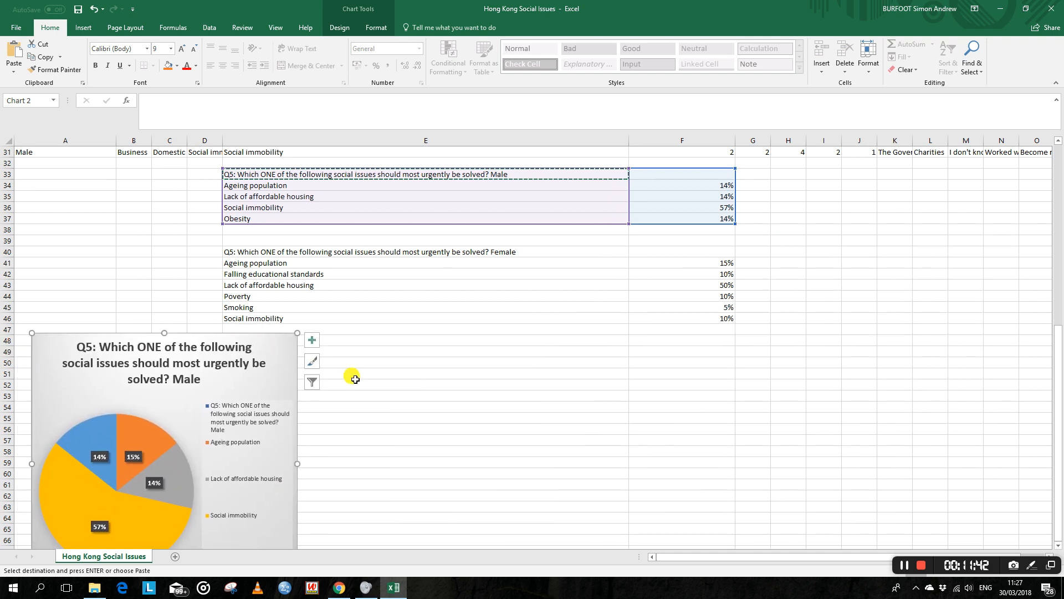
pyautogui.scroll(-3, 352, 382)
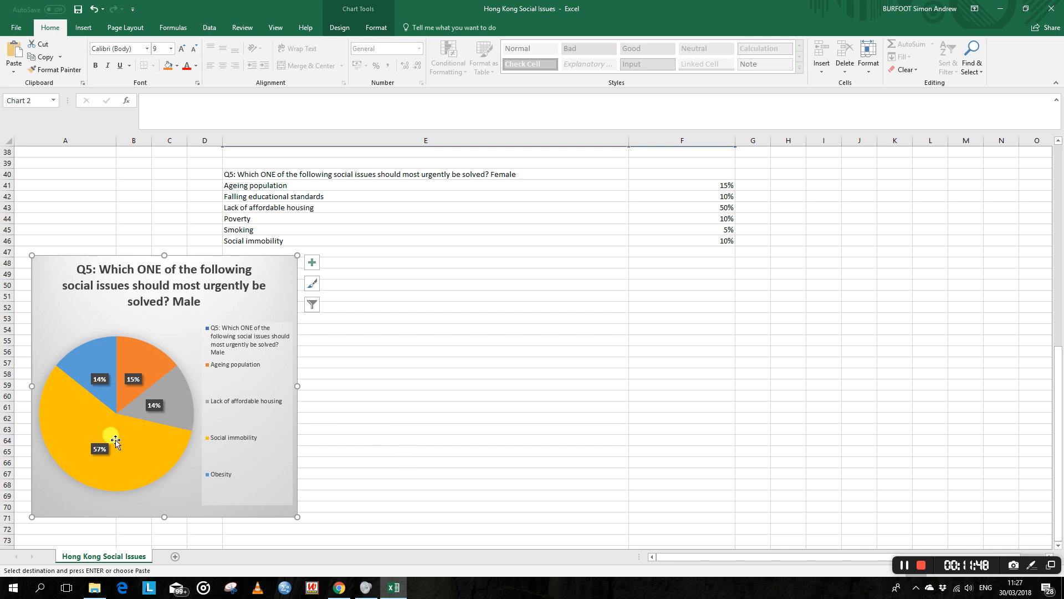
# Insert a 2-D pie chart from the Female Q5 table in E40:F46.
pyautogui.scroll(1, 442, 403)
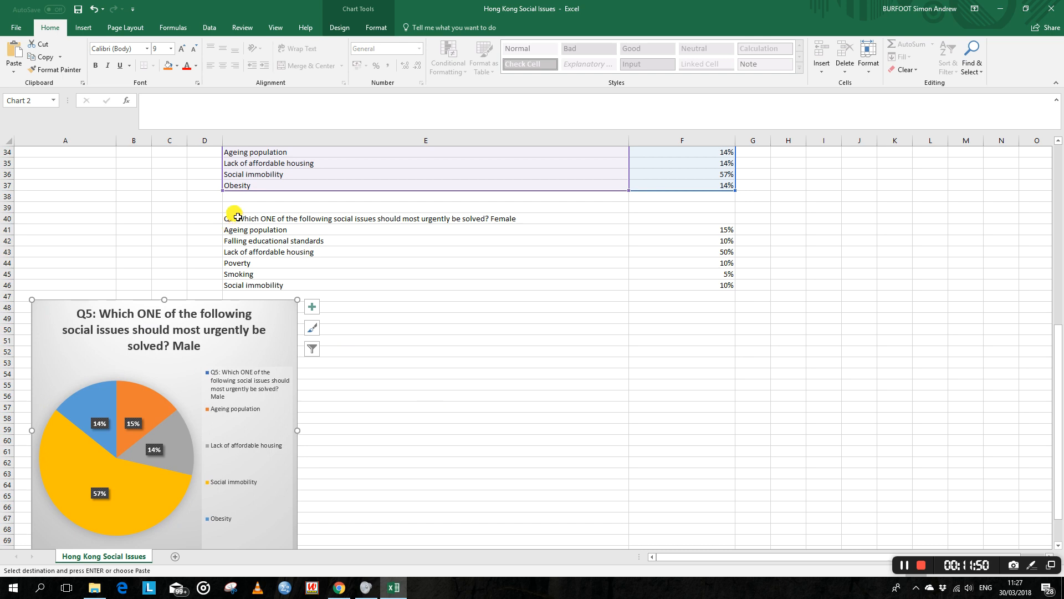
pyautogui.moveTo(242, 220); pyautogui.dragTo(704, 283)
pyautogui.hotkey('ctrl', 'v')
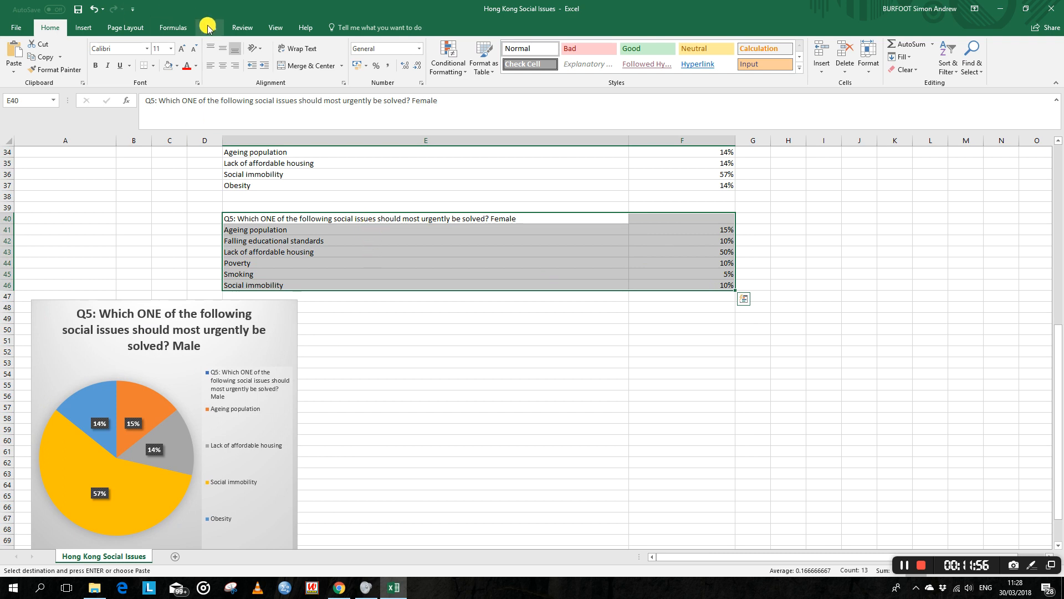
pyautogui.click(84, 28)
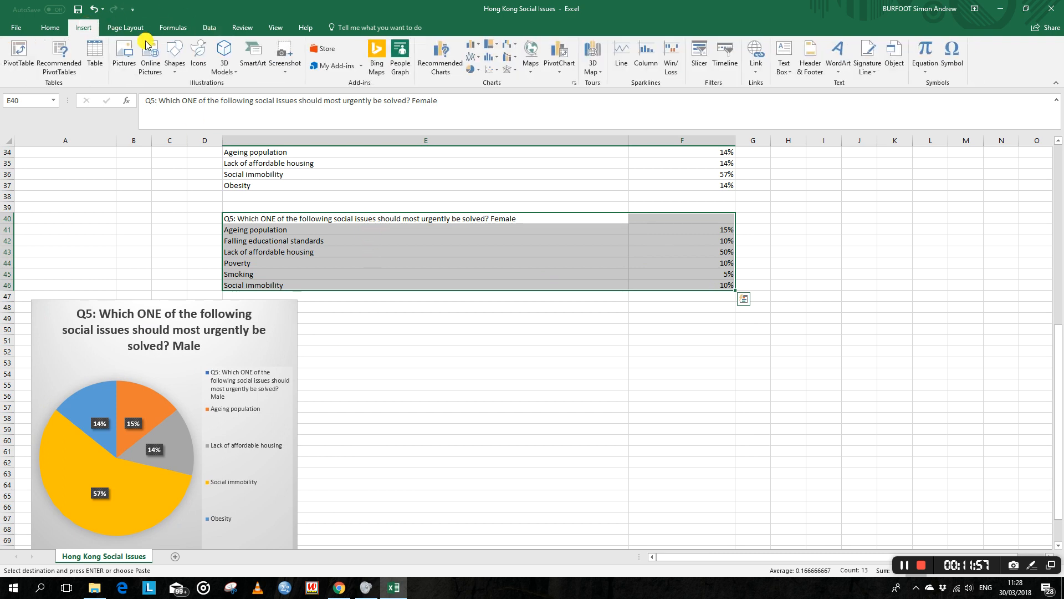
pyautogui.click(471, 70)
pyautogui.click(480, 103)
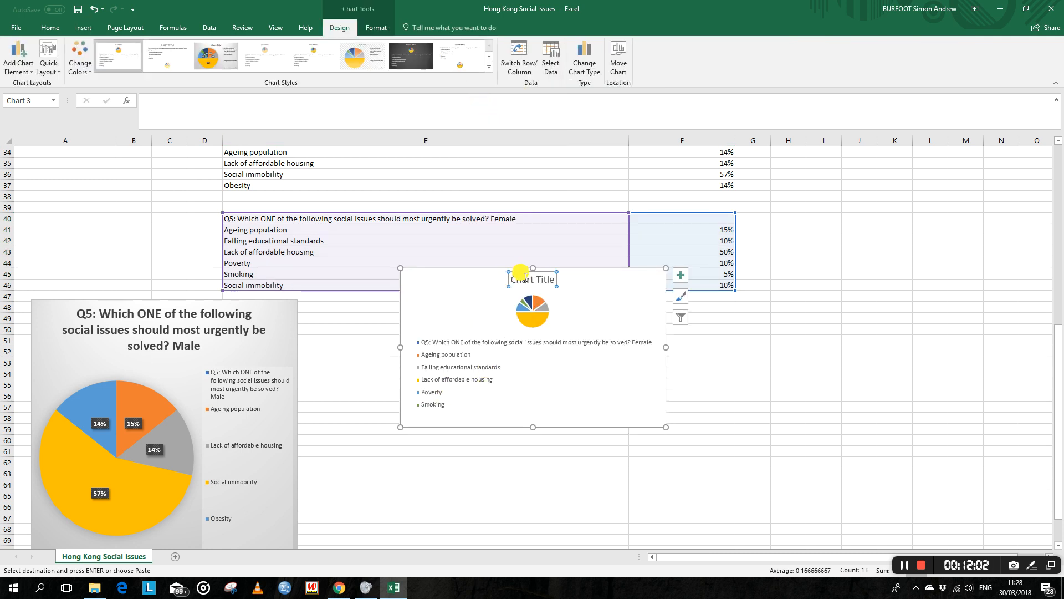
# Copy the Female question text from E40 and paste it over the Female pie chart's placeholder title.
pyautogui.click(429, 345)
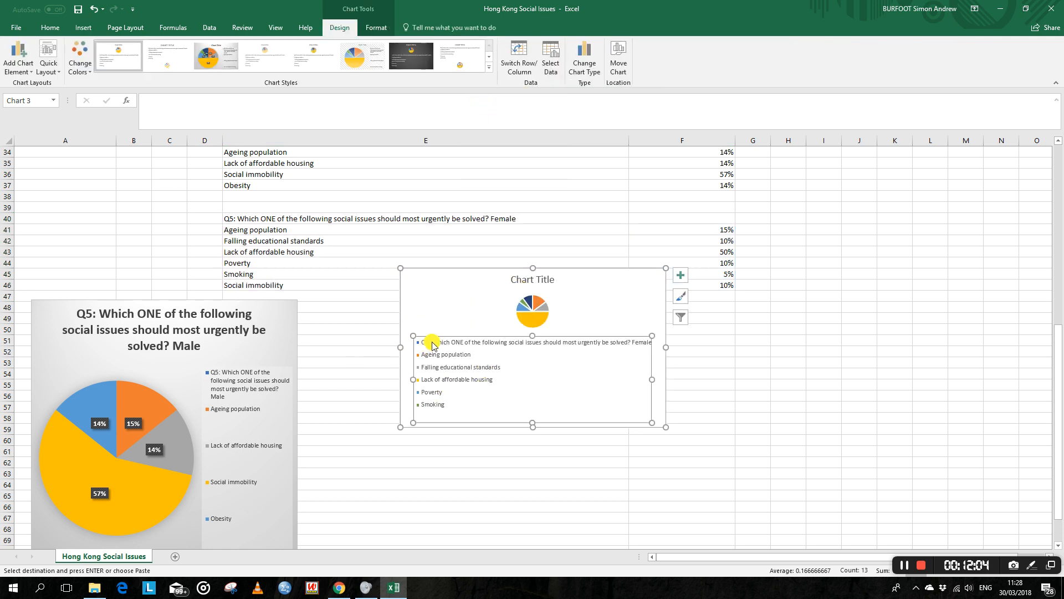
pyautogui.click(424, 344)
pyautogui.rightClick(333, 221)
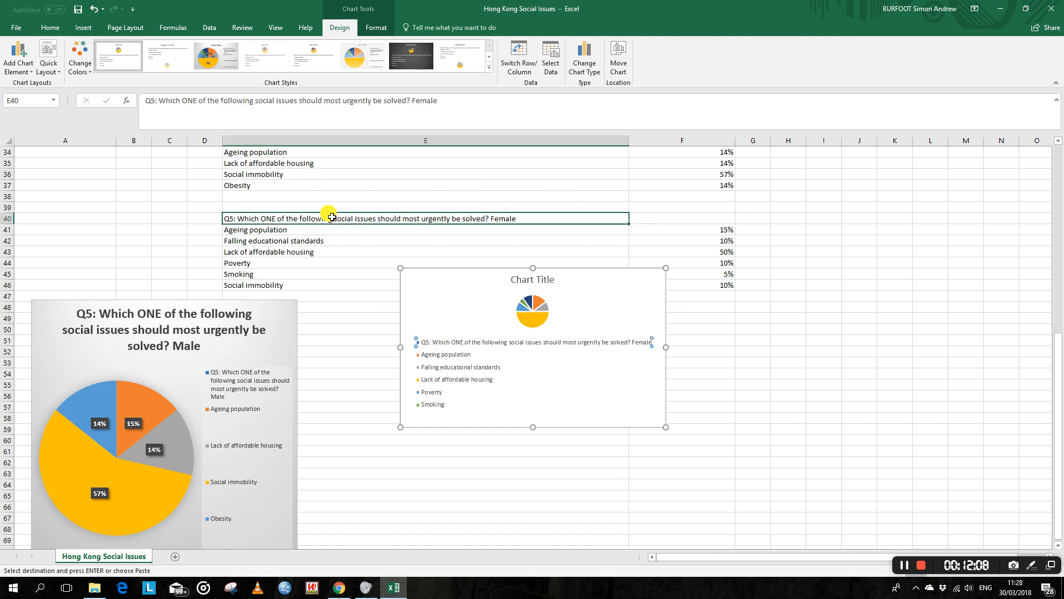
pyautogui.click(358, 238)
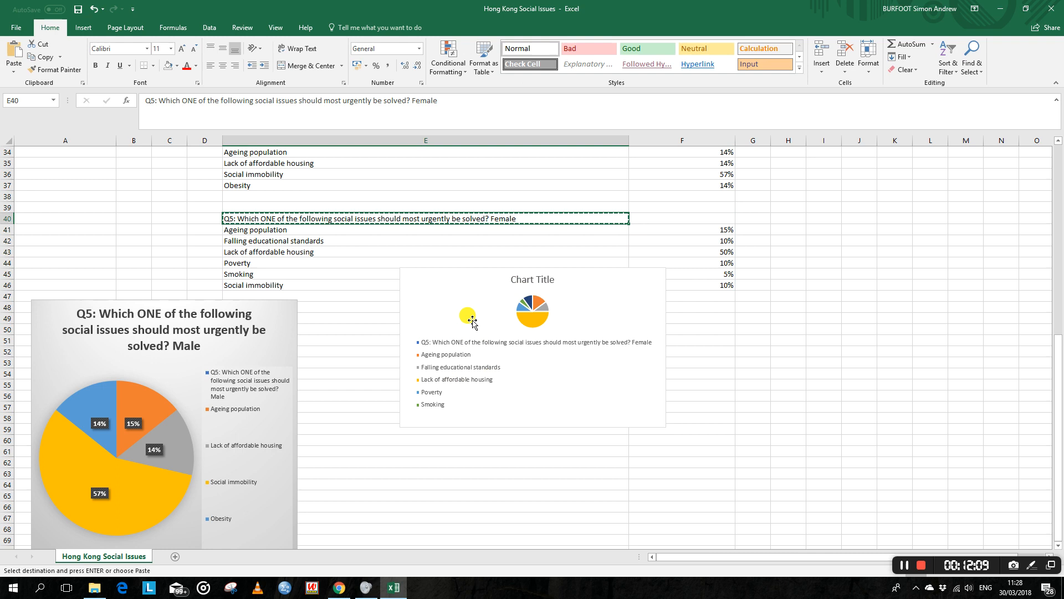
pyautogui.click(553, 280)
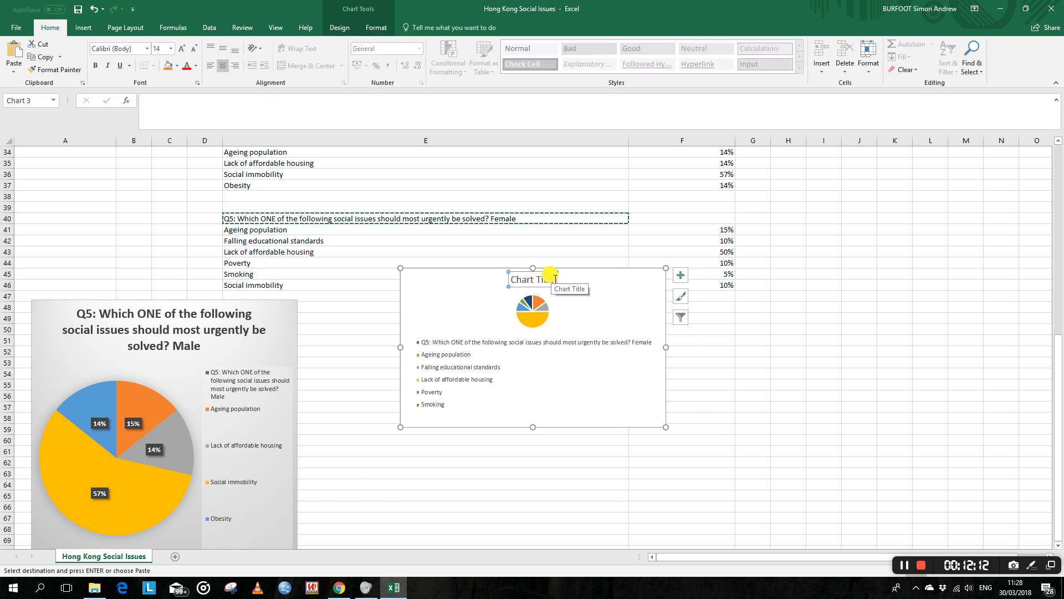
pyautogui.moveTo(553, 280); pyautogui.dragTo(509, 280)
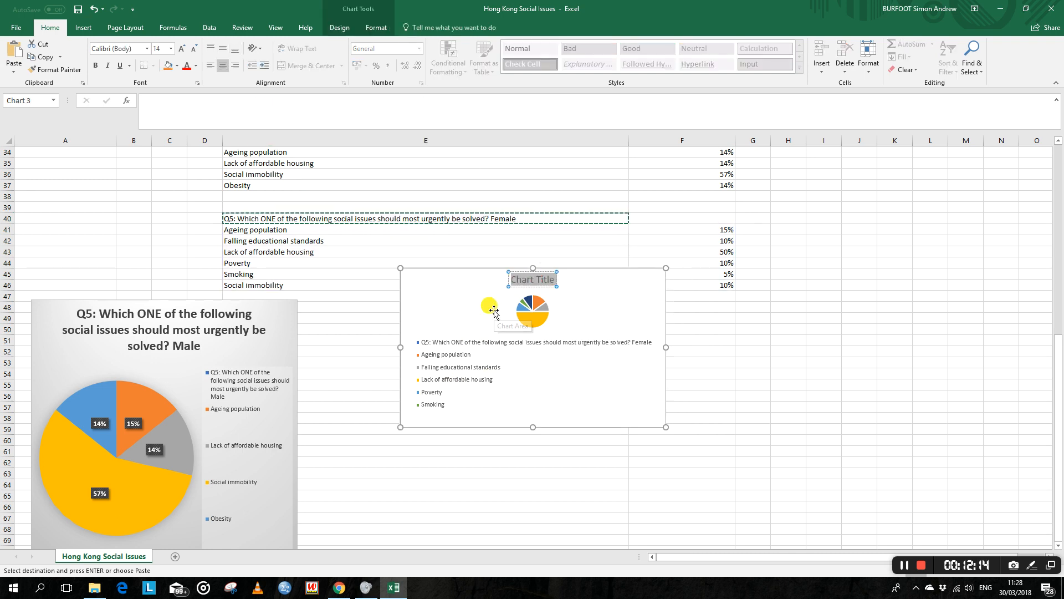
pyautogui.hotkey('ctrl', 'v')
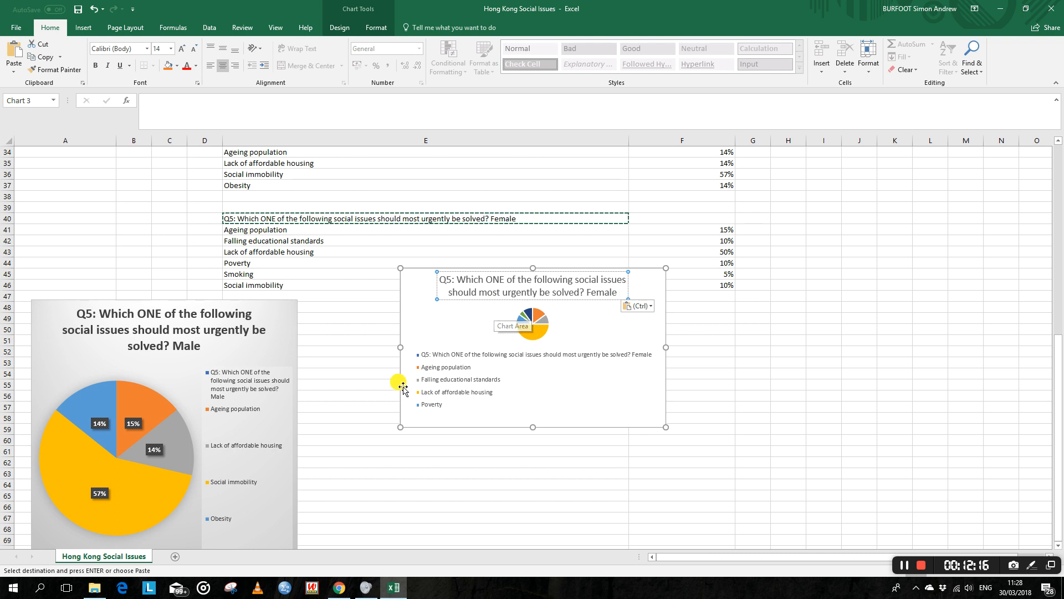
# Apply the same grey-gradient style with dark percentage labels to the Female pie chart.
pyautogui.click(665, 362)
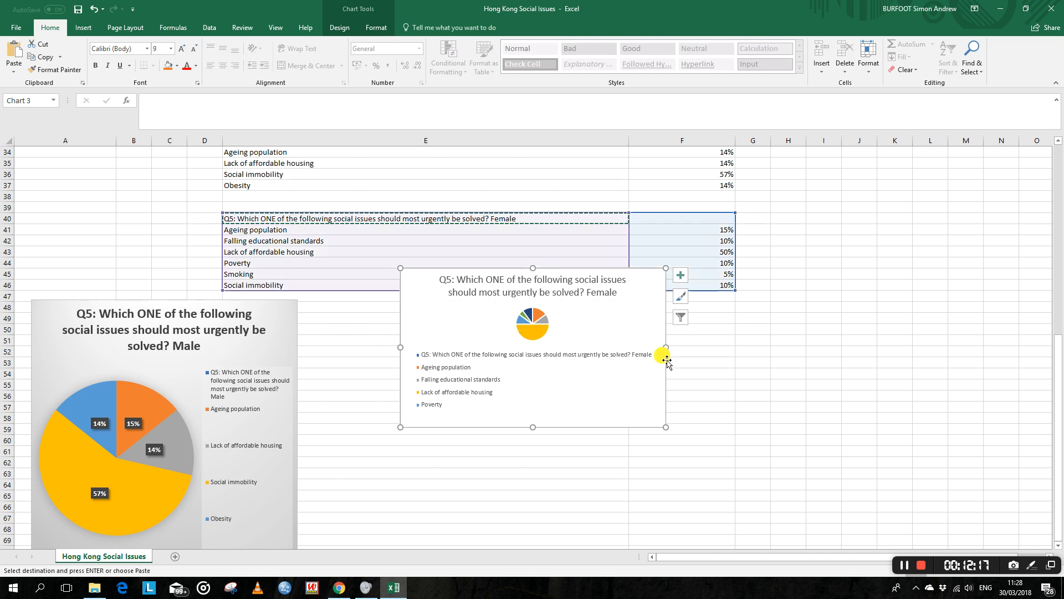
pyautogui.click(681, 296)
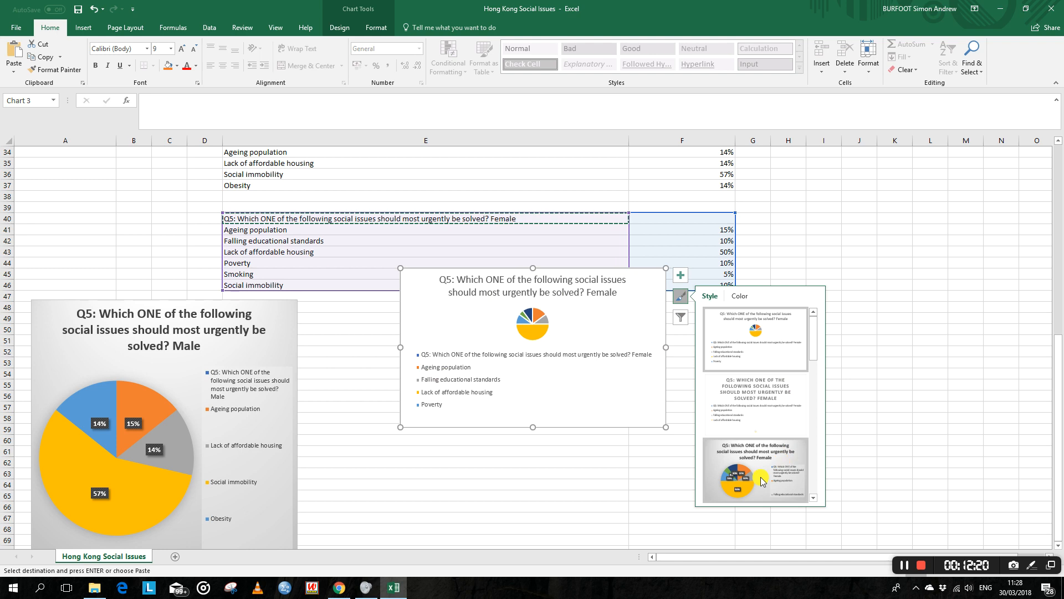
pyautogui.click(760, 481)
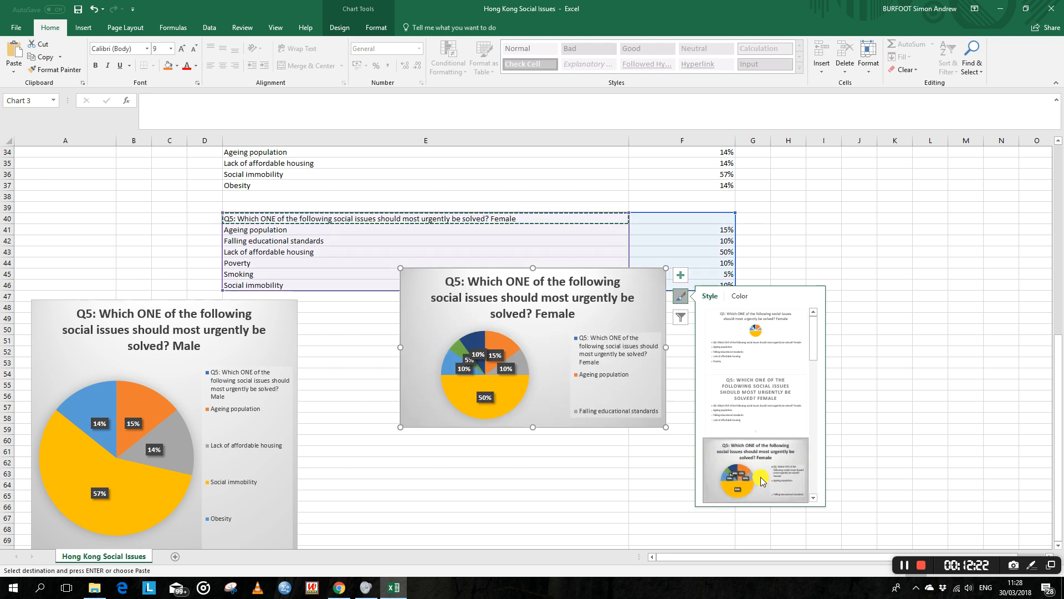
# Place the Female pie chart beside the Male chart, starting in row 48, and stretch it to the Male chart's height.
pyautogui.click(464, 456)
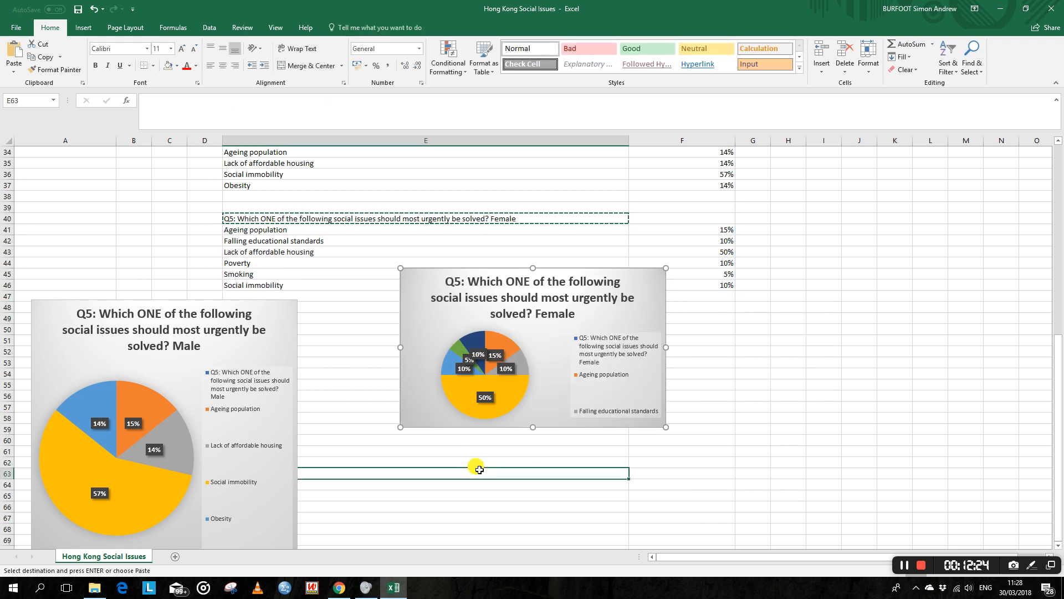
pyautogui.click(423, 317)
pyautogui.moveTo(428, 336); pyautogui.dragTo(340, 369)
pyautogui.scroll(-3, 688, 416)
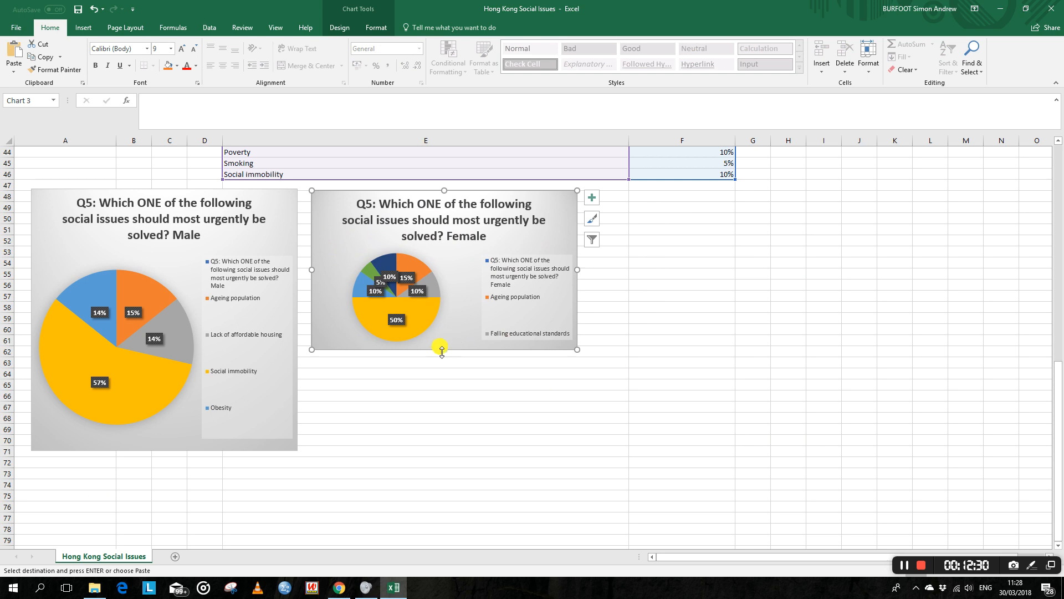
pyautogui.moveTo(446, 349); pyautogui.dragTo(443, 447)
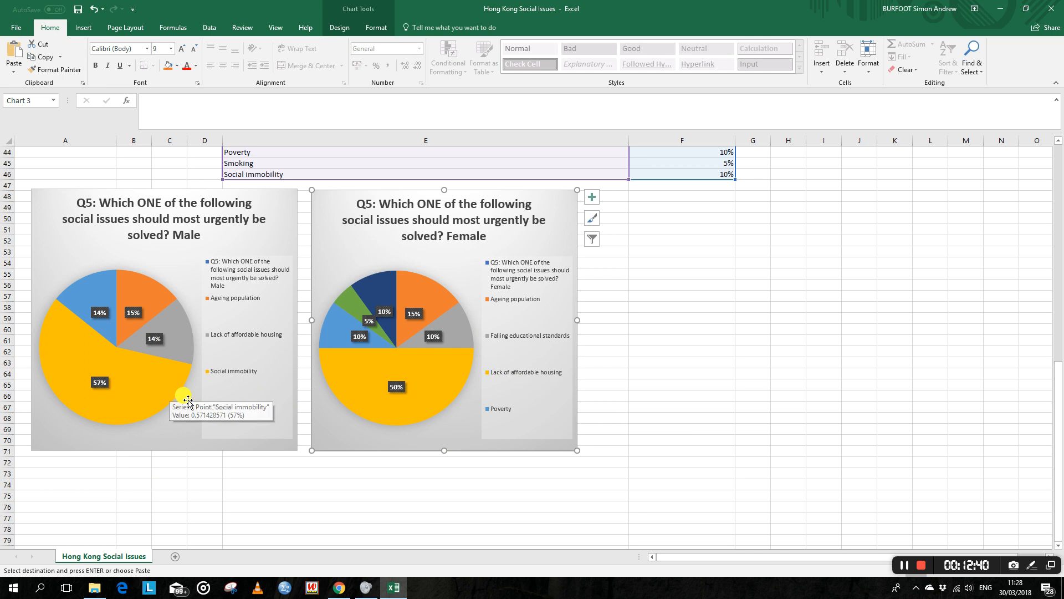
# Compare the slices of the Male and Female Q5 pie charts and review them against the percentage tables and the survey responses above.
pyautogui.moveTo(401, 407)
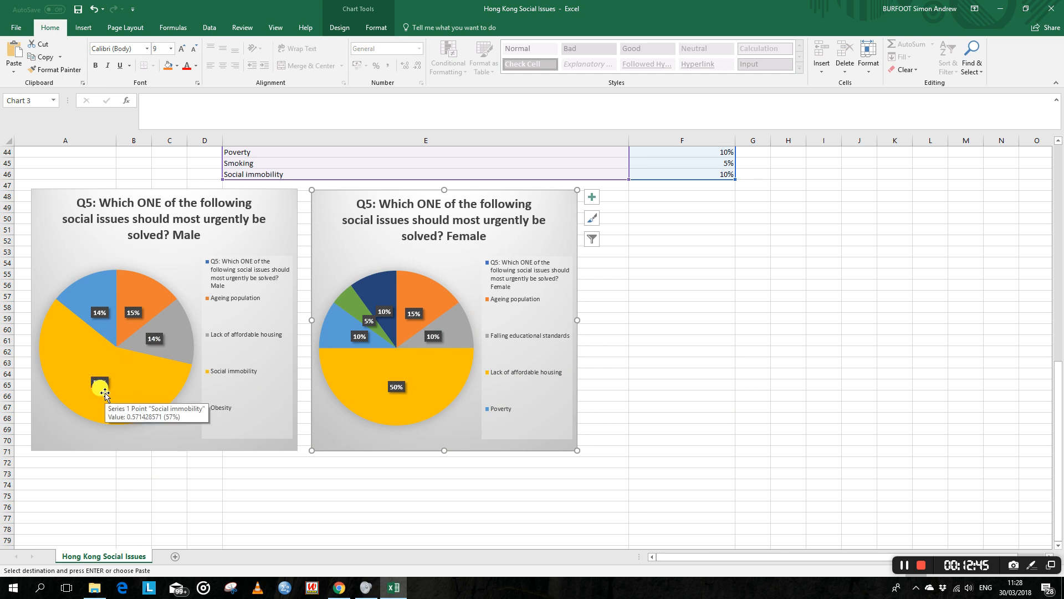
pyautogui.moveTo(108, 409)
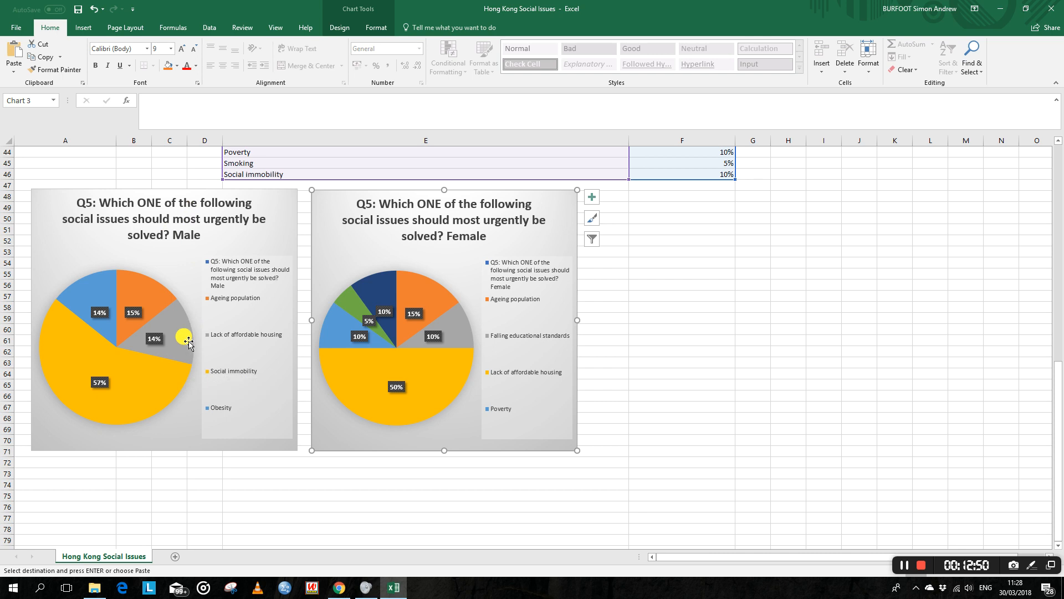
pyautogui.moveTo(175, 337)
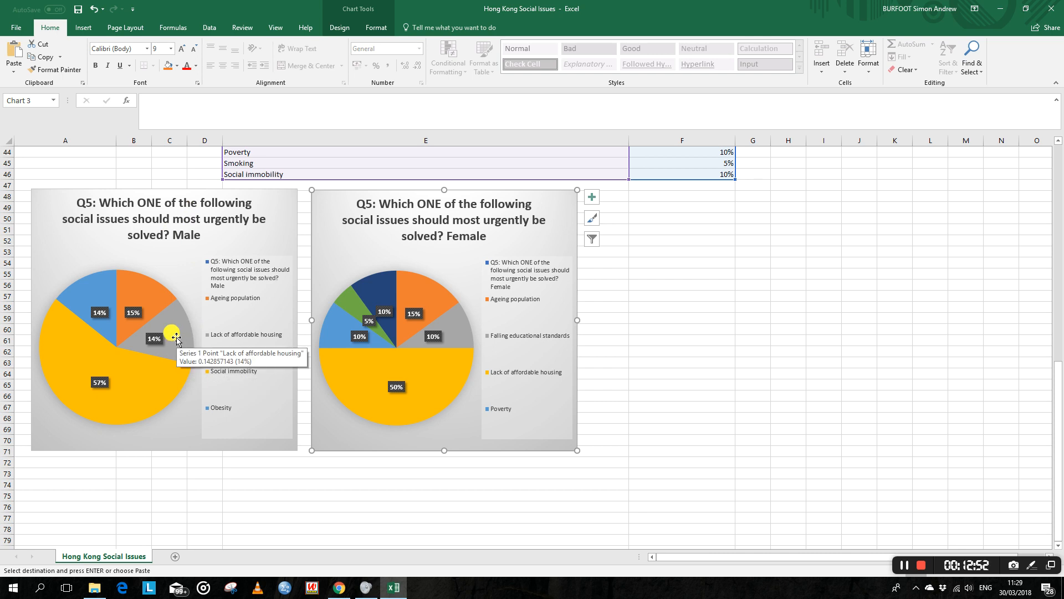
pyautogui.click(176, 338)
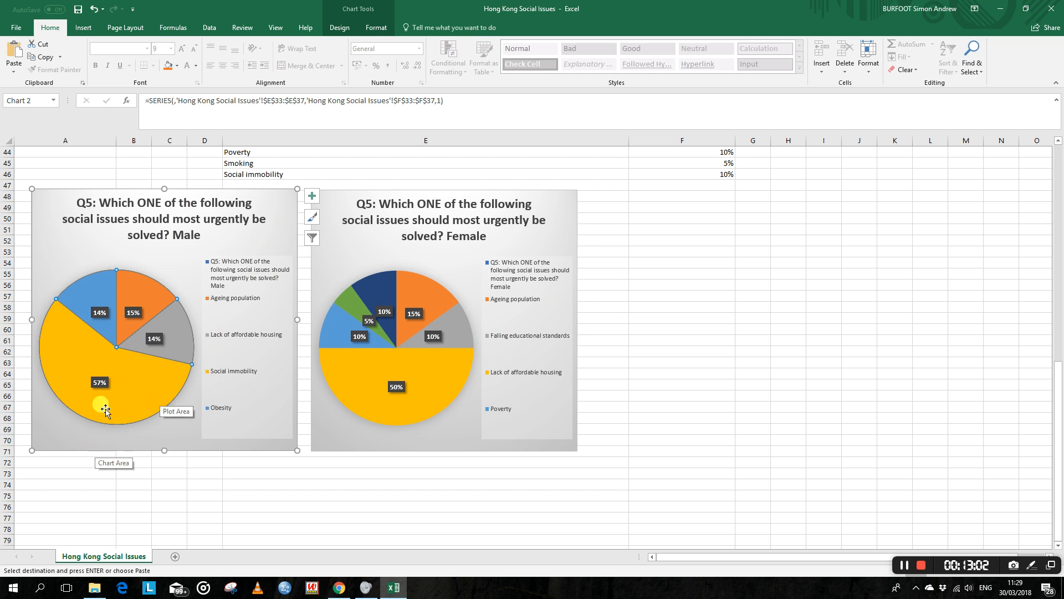
pyautogui.scroll(1, 615, 387)
pyautogui.scroll(8, 615, 386)
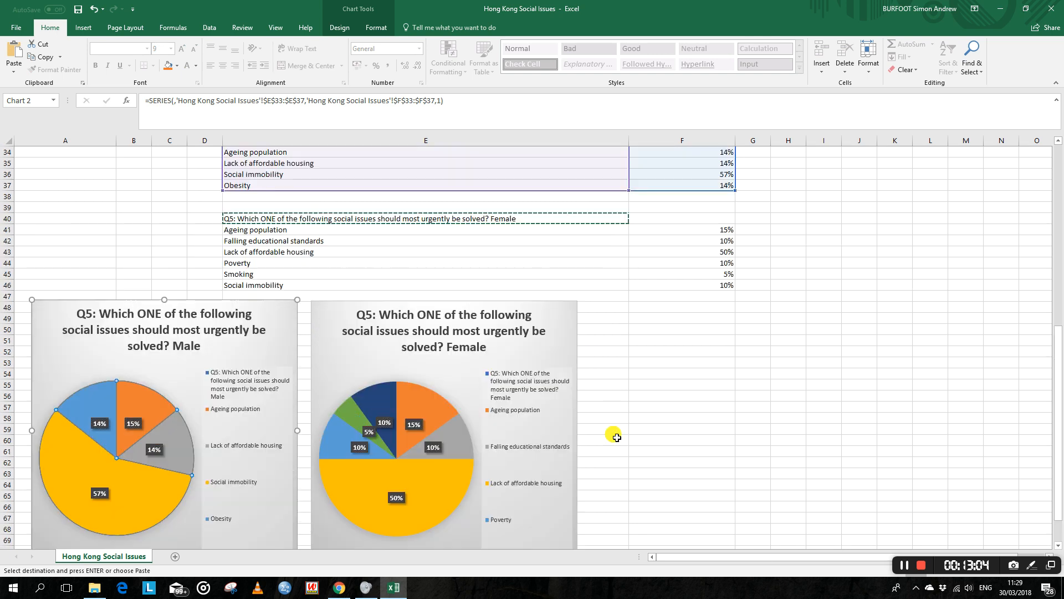
pyautogui.scroll(6, 606, 461)
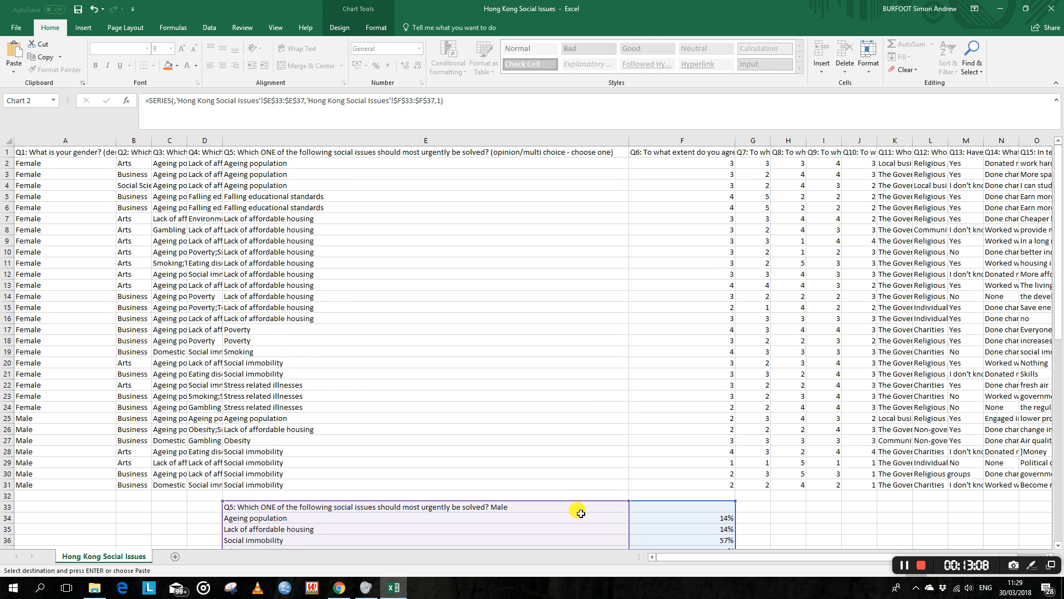
pyautogui.scroll(-6, 351, 408)
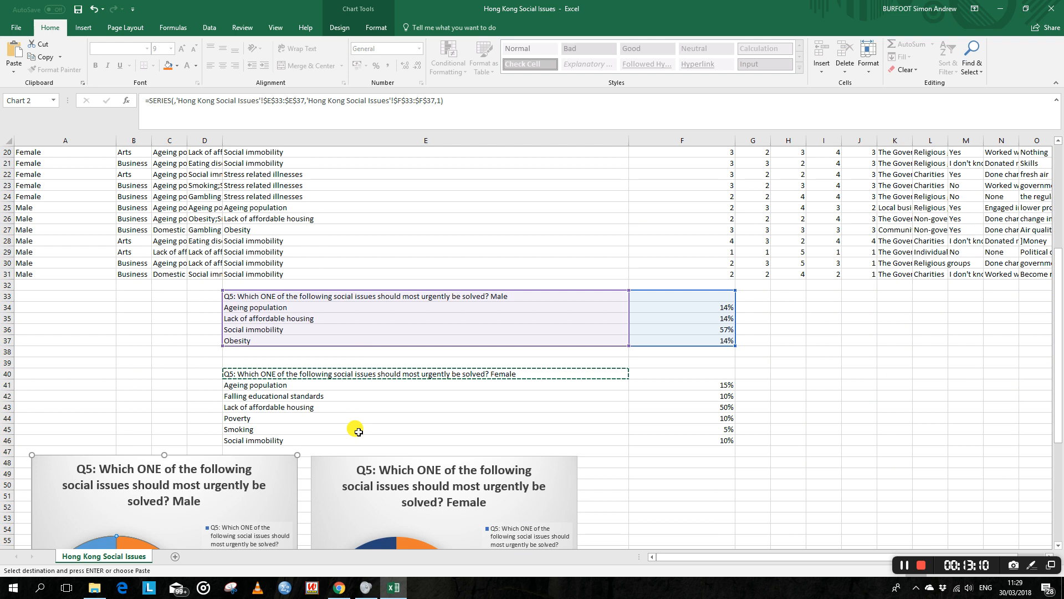
pyautogui.scroll(-8, 359, 432)
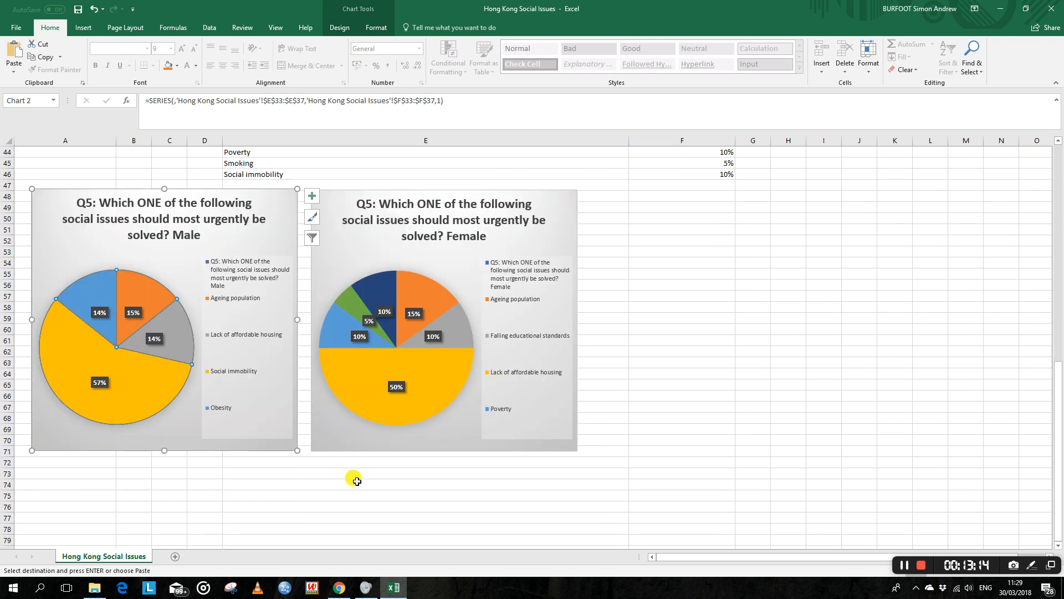
pyautogui.scroll(-2, 357, 481)
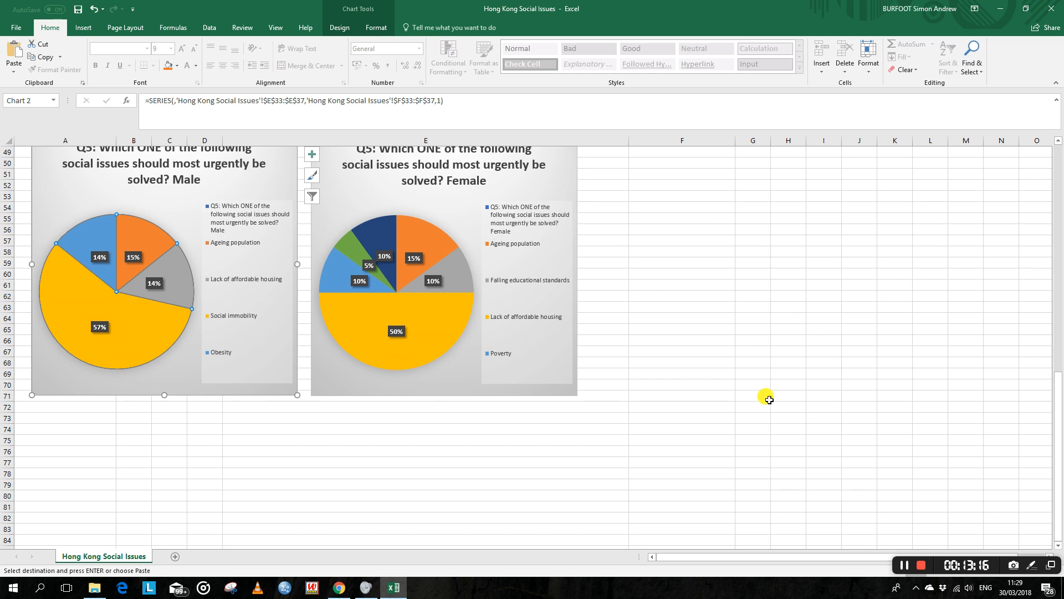
pyautogui.scroll(9, 711, 404)
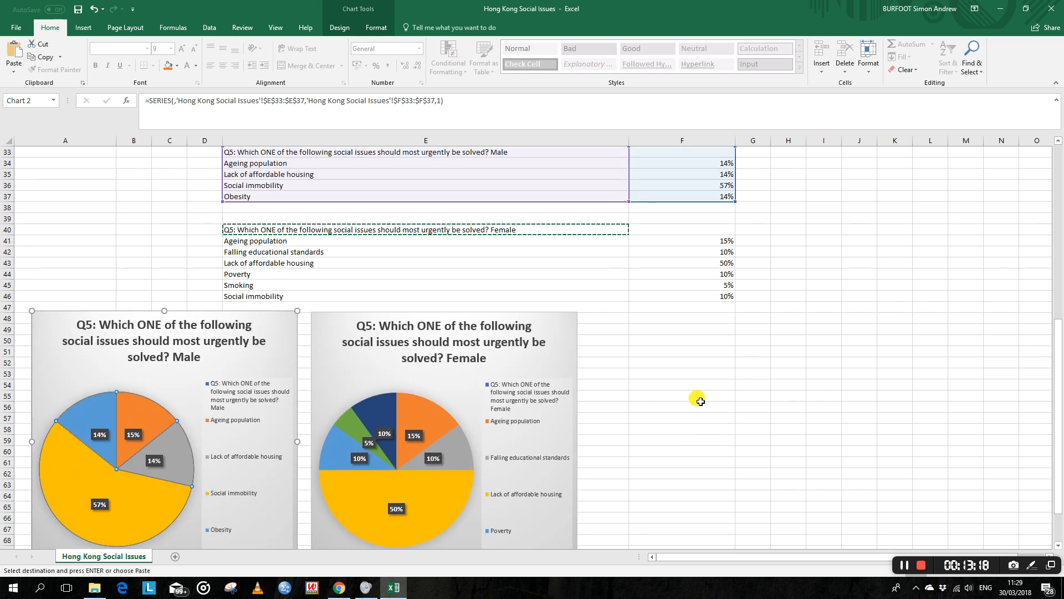
pyautogui.scroll(7, 700, 401)
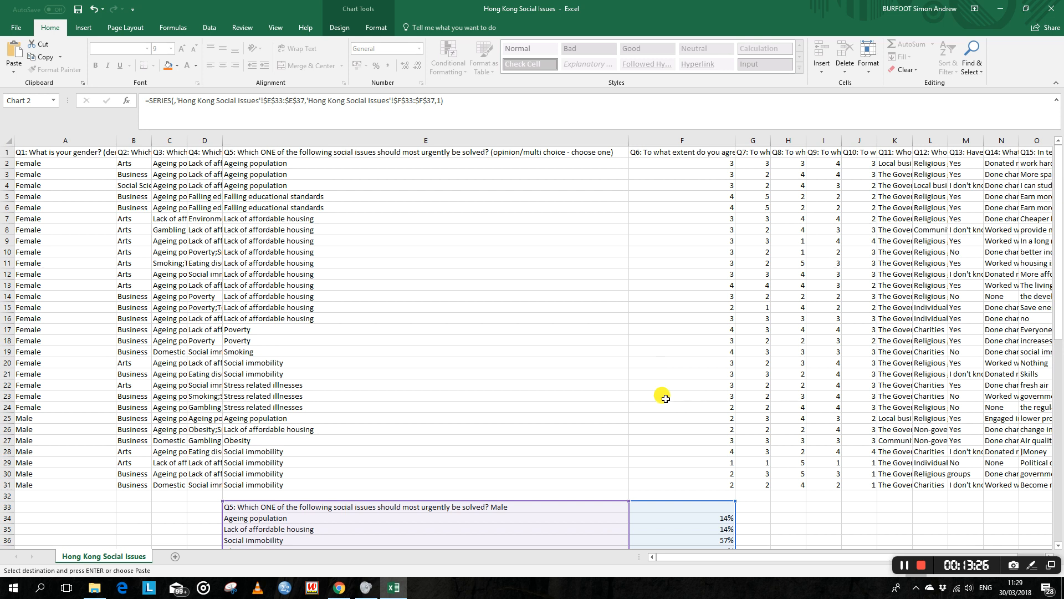
pyautogui.scroll(-3, 643, 376)
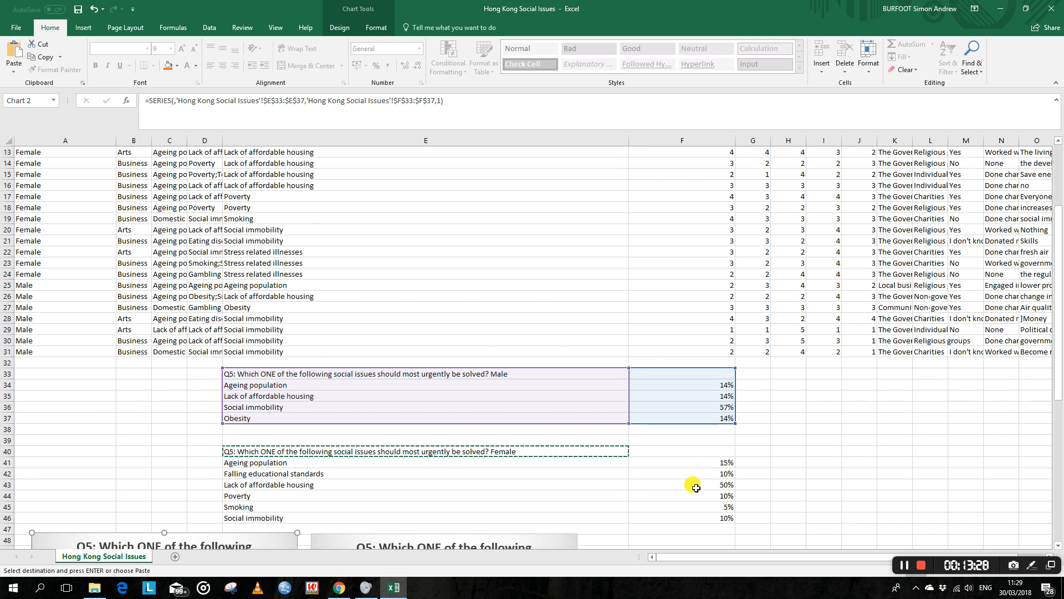